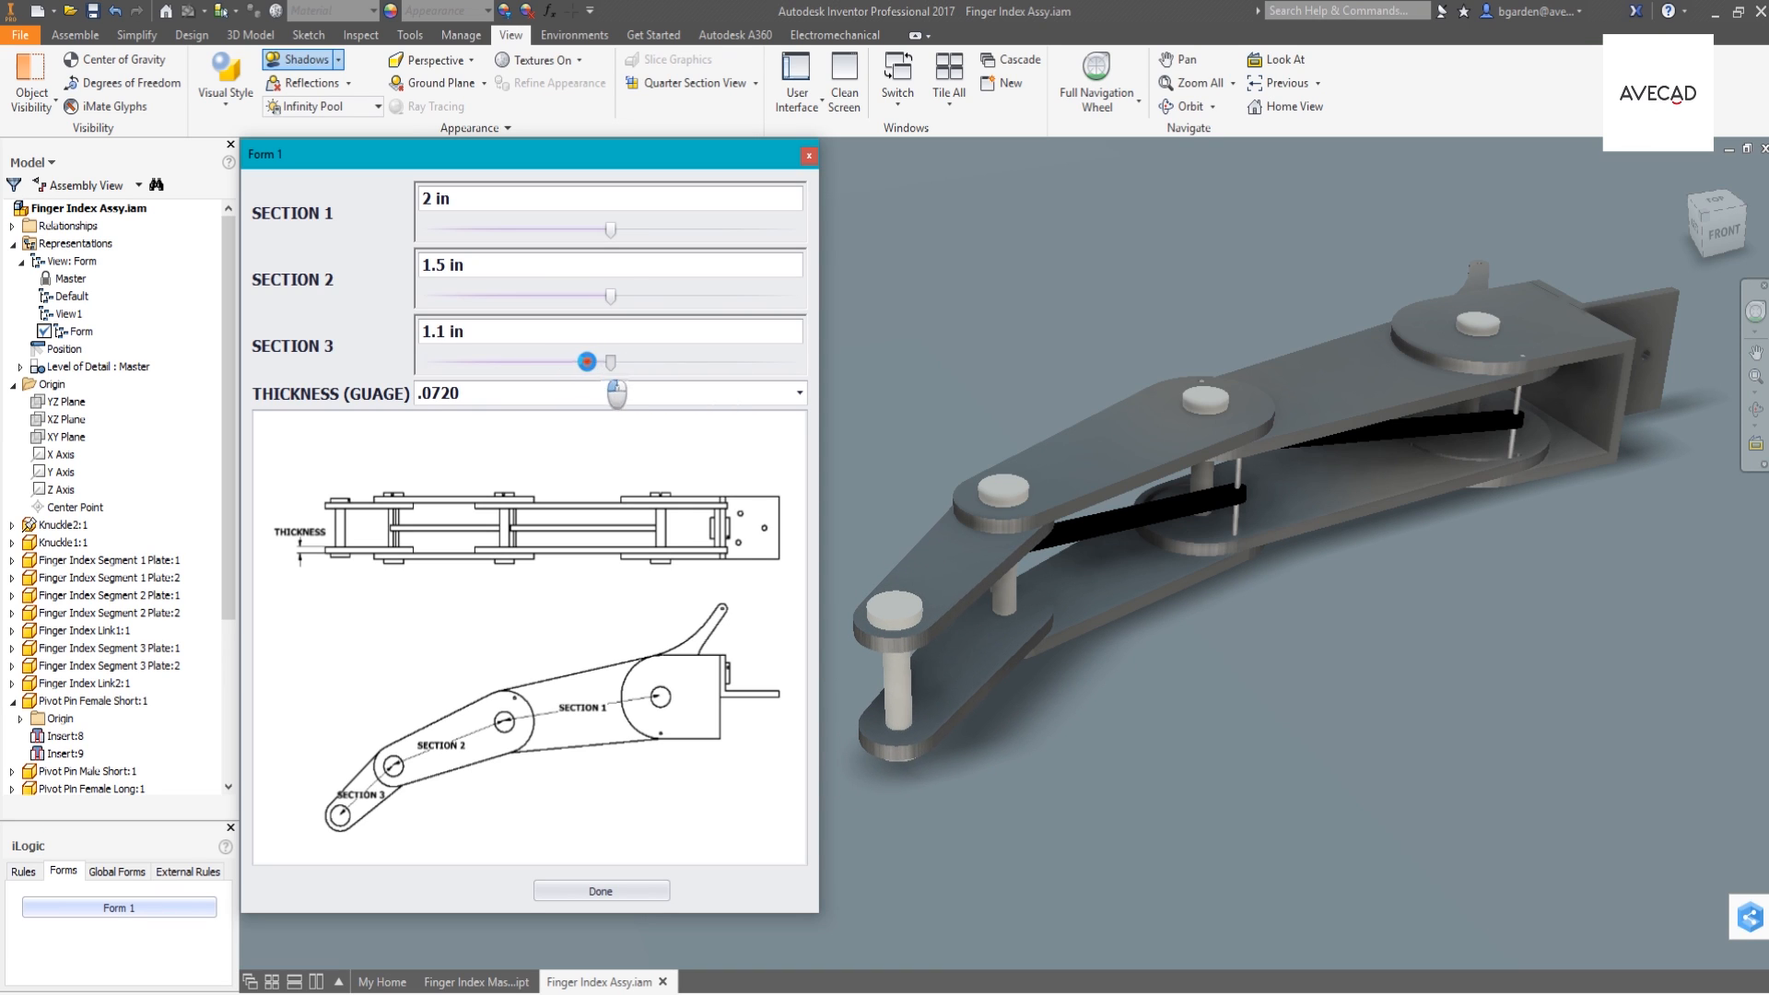
- Try the .1019 thickness gauge in the finger assembly's form and set the thickness to 0.0508
{"action": "left_click", "coordinate": [798, 393]}
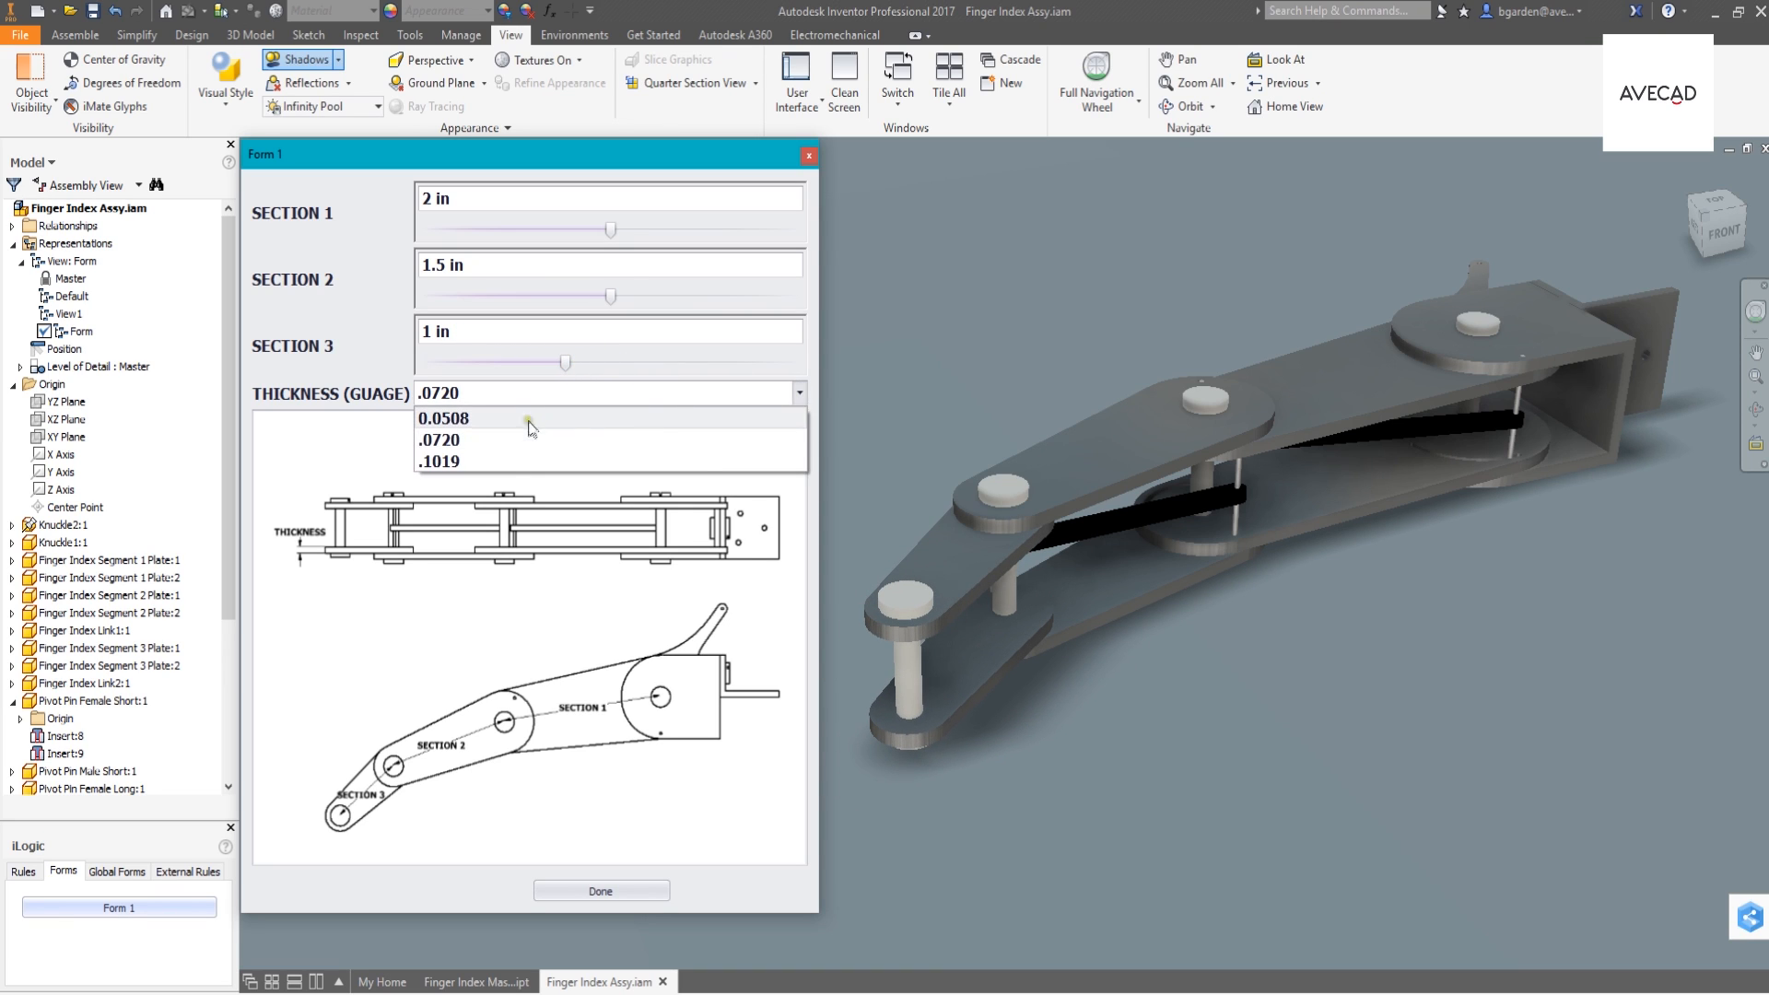
{"action": "left_click", "coordinate": [516, 462]}
{"action": "left_click", "coordinate": [798, 394]}
{"action": "left_click", "coordinate": [535, 412]}
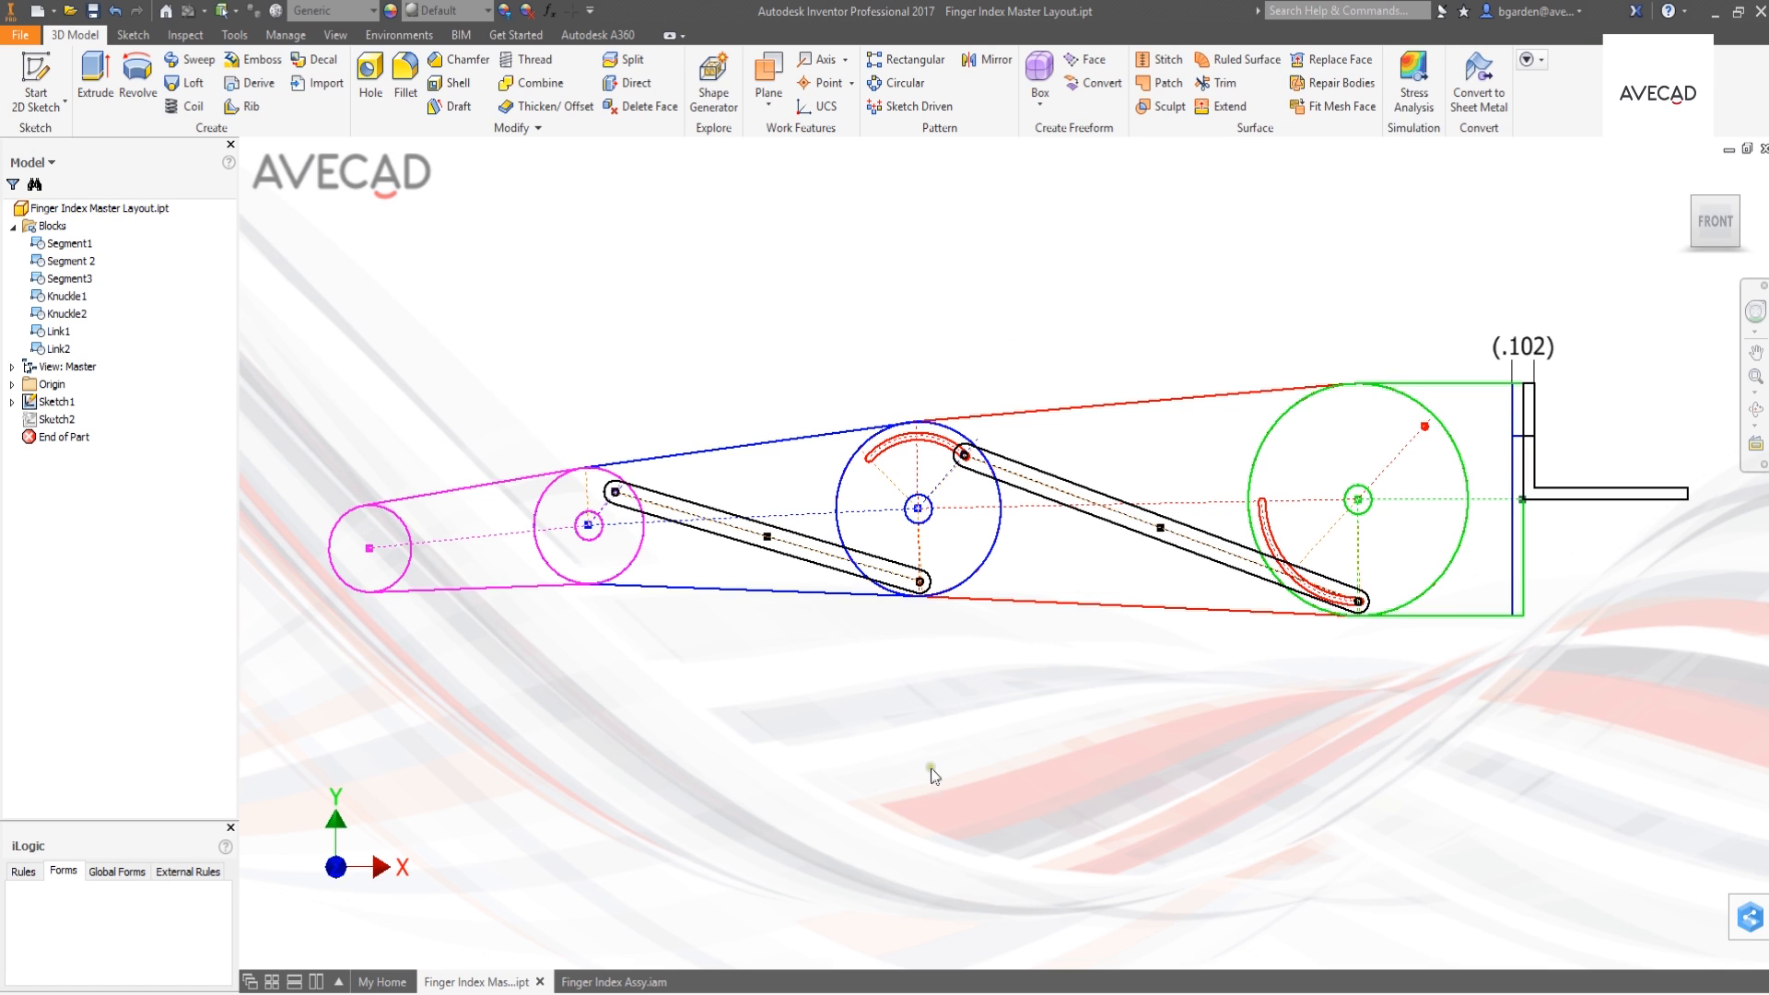
- Open Sketch1 of the master layout for editing, and insert and delete a trial copy of the Segment1 block above the finger
{"action": "mouse_move", "coordinate": [920, 513]}
{"action": "left_mouse_down"}
{"action": "mouse_move", "coordinate": [935, 544]}
{"action": "mouse_move", "coordinate": [939, 506]}
{"action": "mouse_move", "coordinate": [920, 588]}
{"action": "mouse_move", "coordinate": [912, 518]}
{"action": "left_mouse_up"}
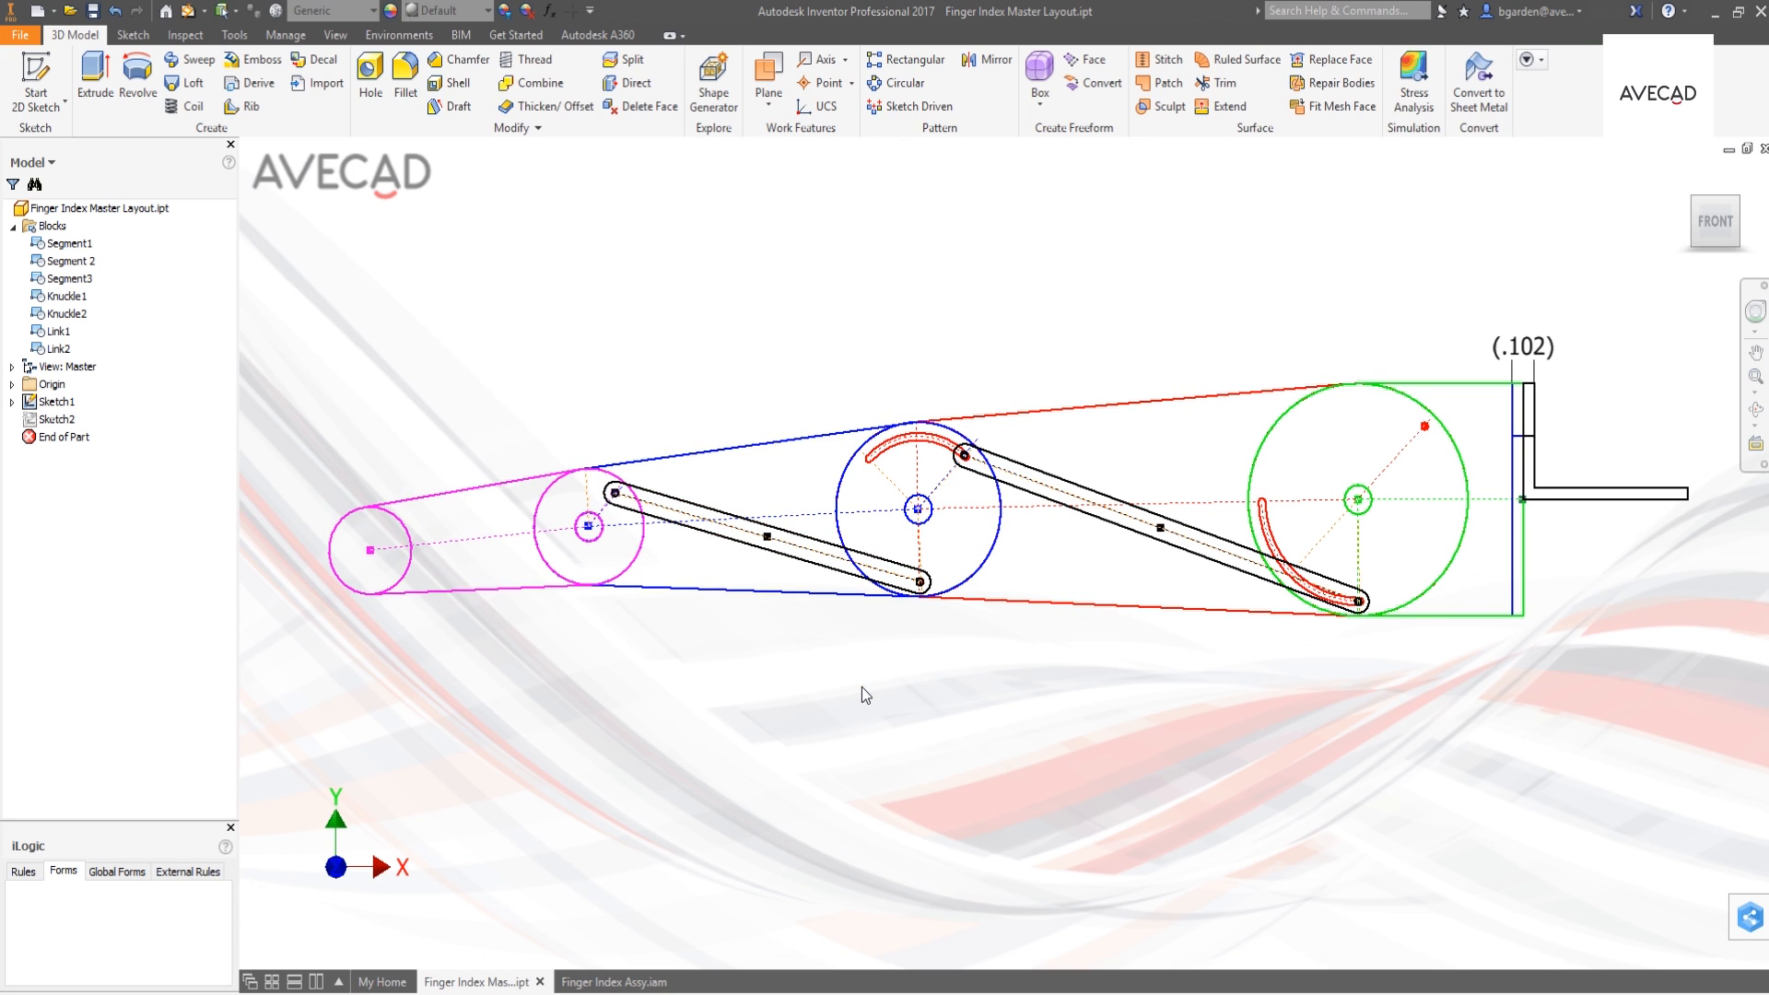
{"action": "double_click", "coordinate": [35, 403]}
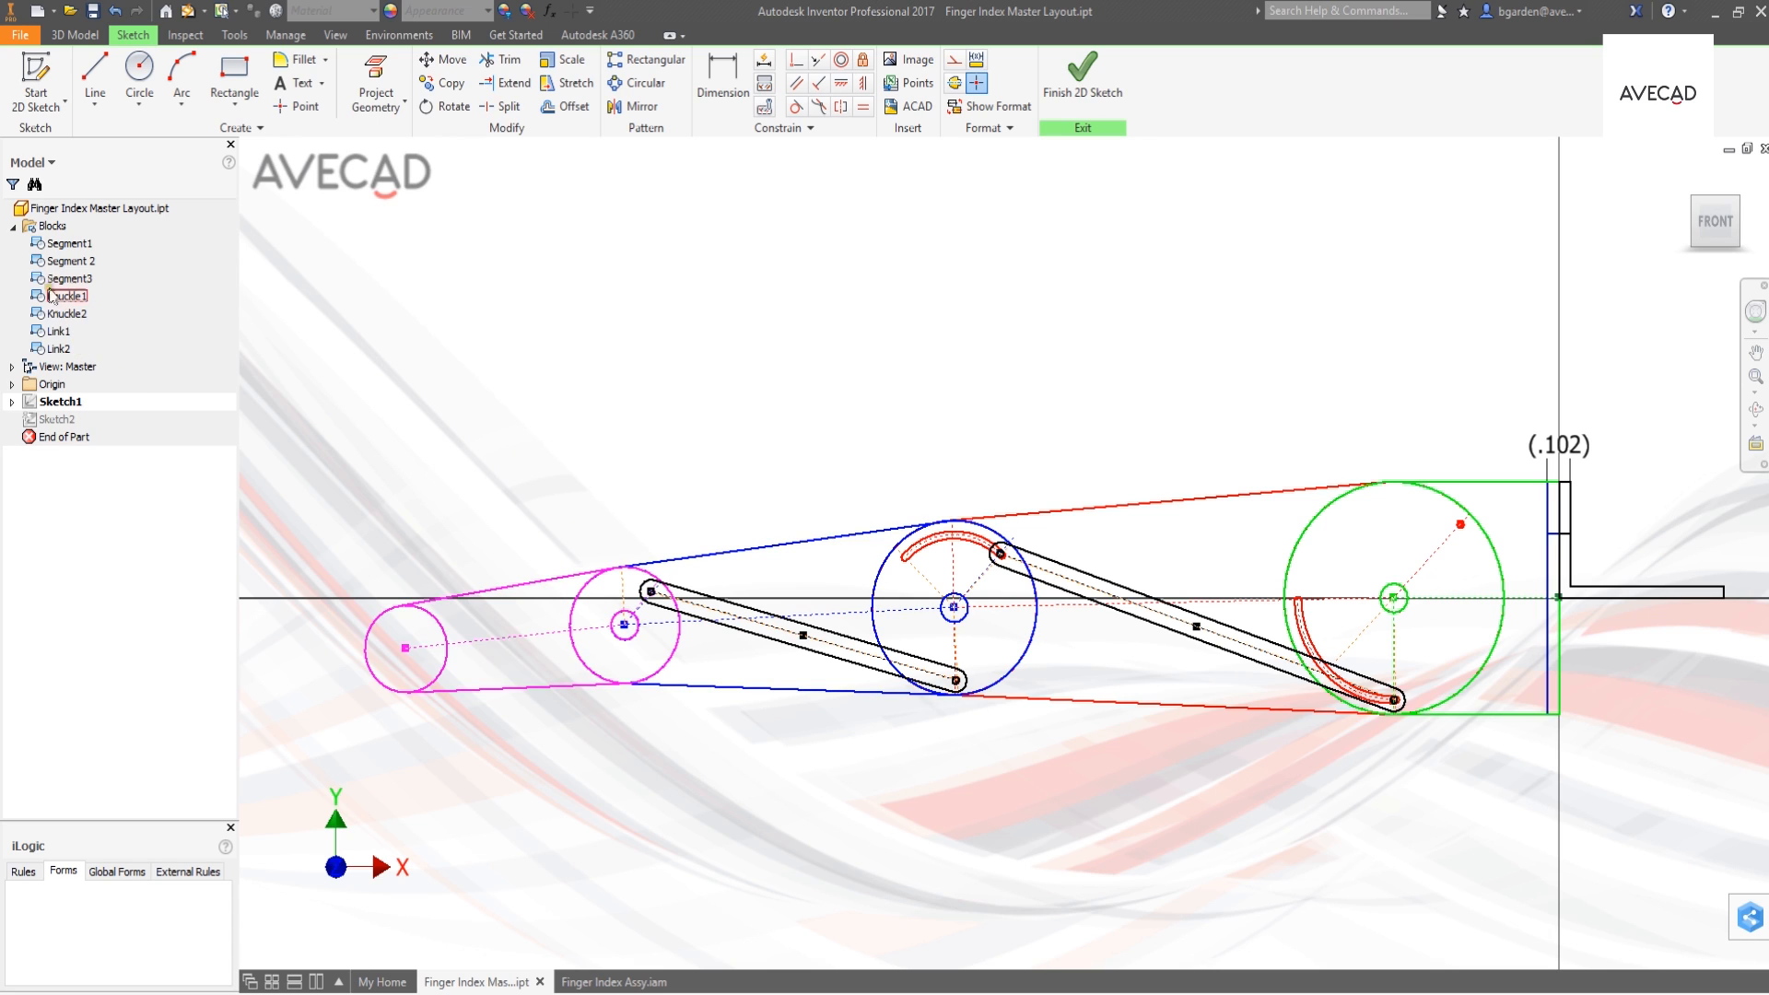
{"action": "left_click_drag", "start_coordinate": [42, 244], "coordinate": [705, 380]}
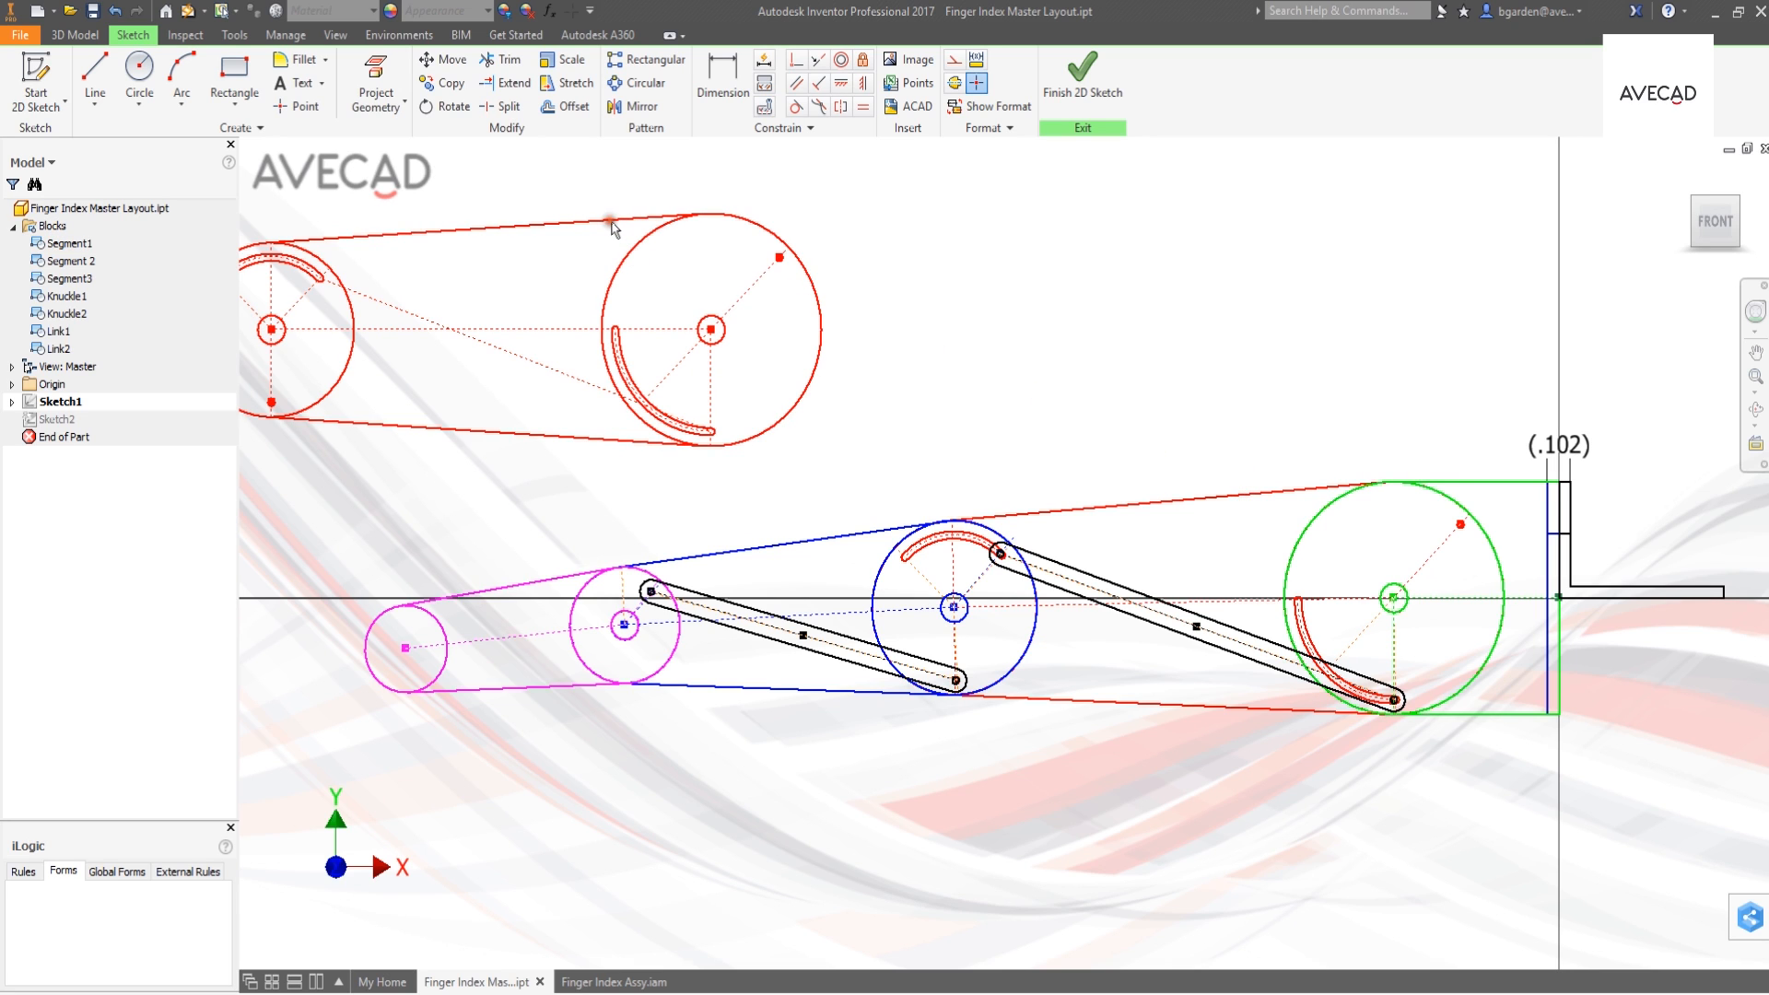
{"action": "key", "text": "Delete"}
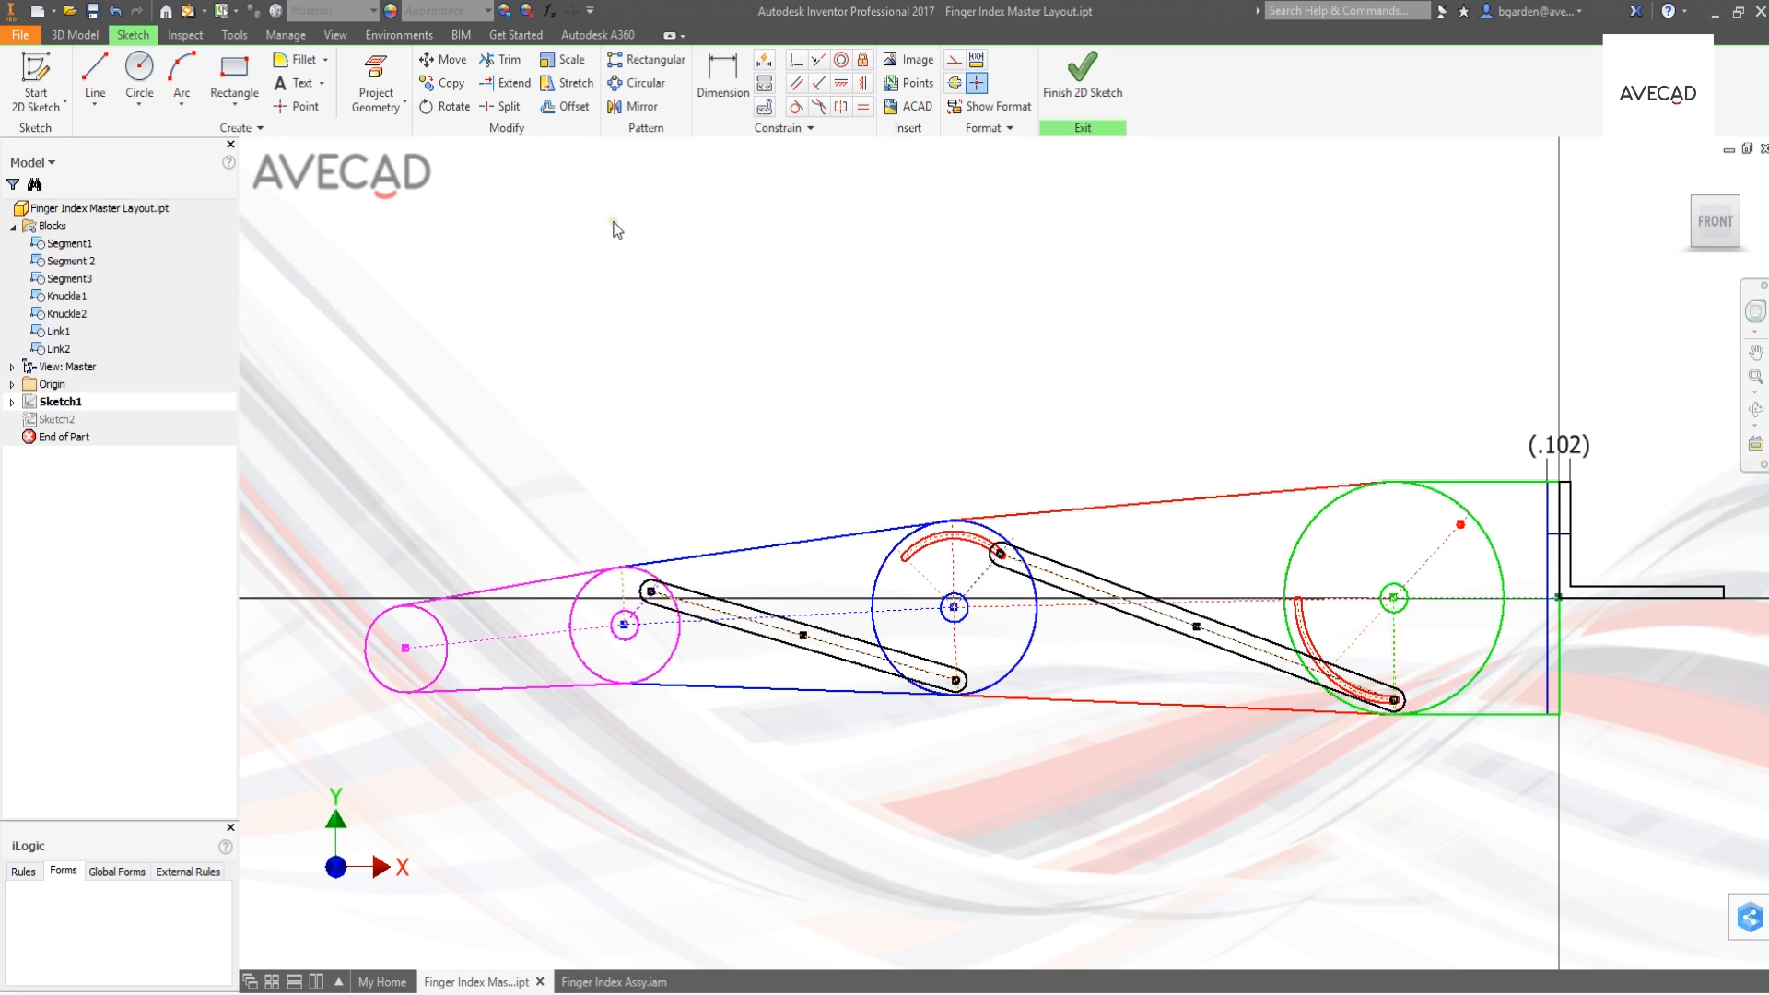
- Open the Segment1 block to examine its dimensions as parameter names and as values, and finish editing the block and Sketch1
{"action": "double_click", "coordinate": [1124, 513]}
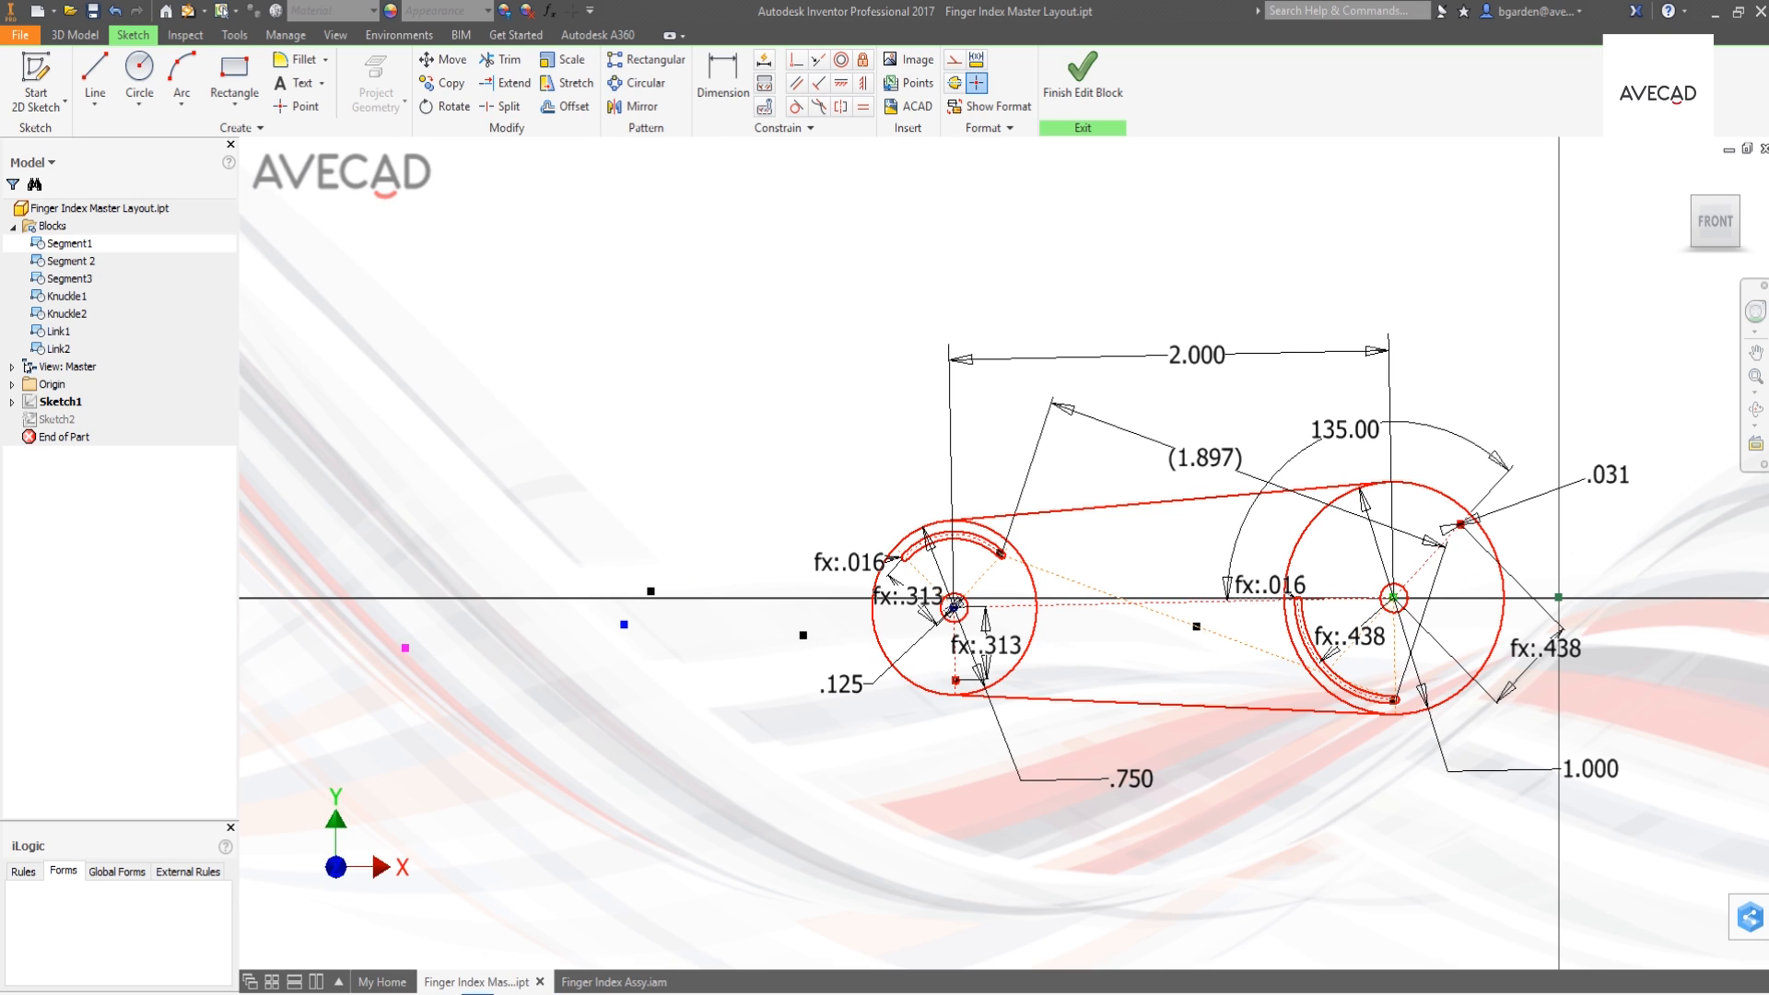
{"action": "left_click", "coordinate": [483, 993]}
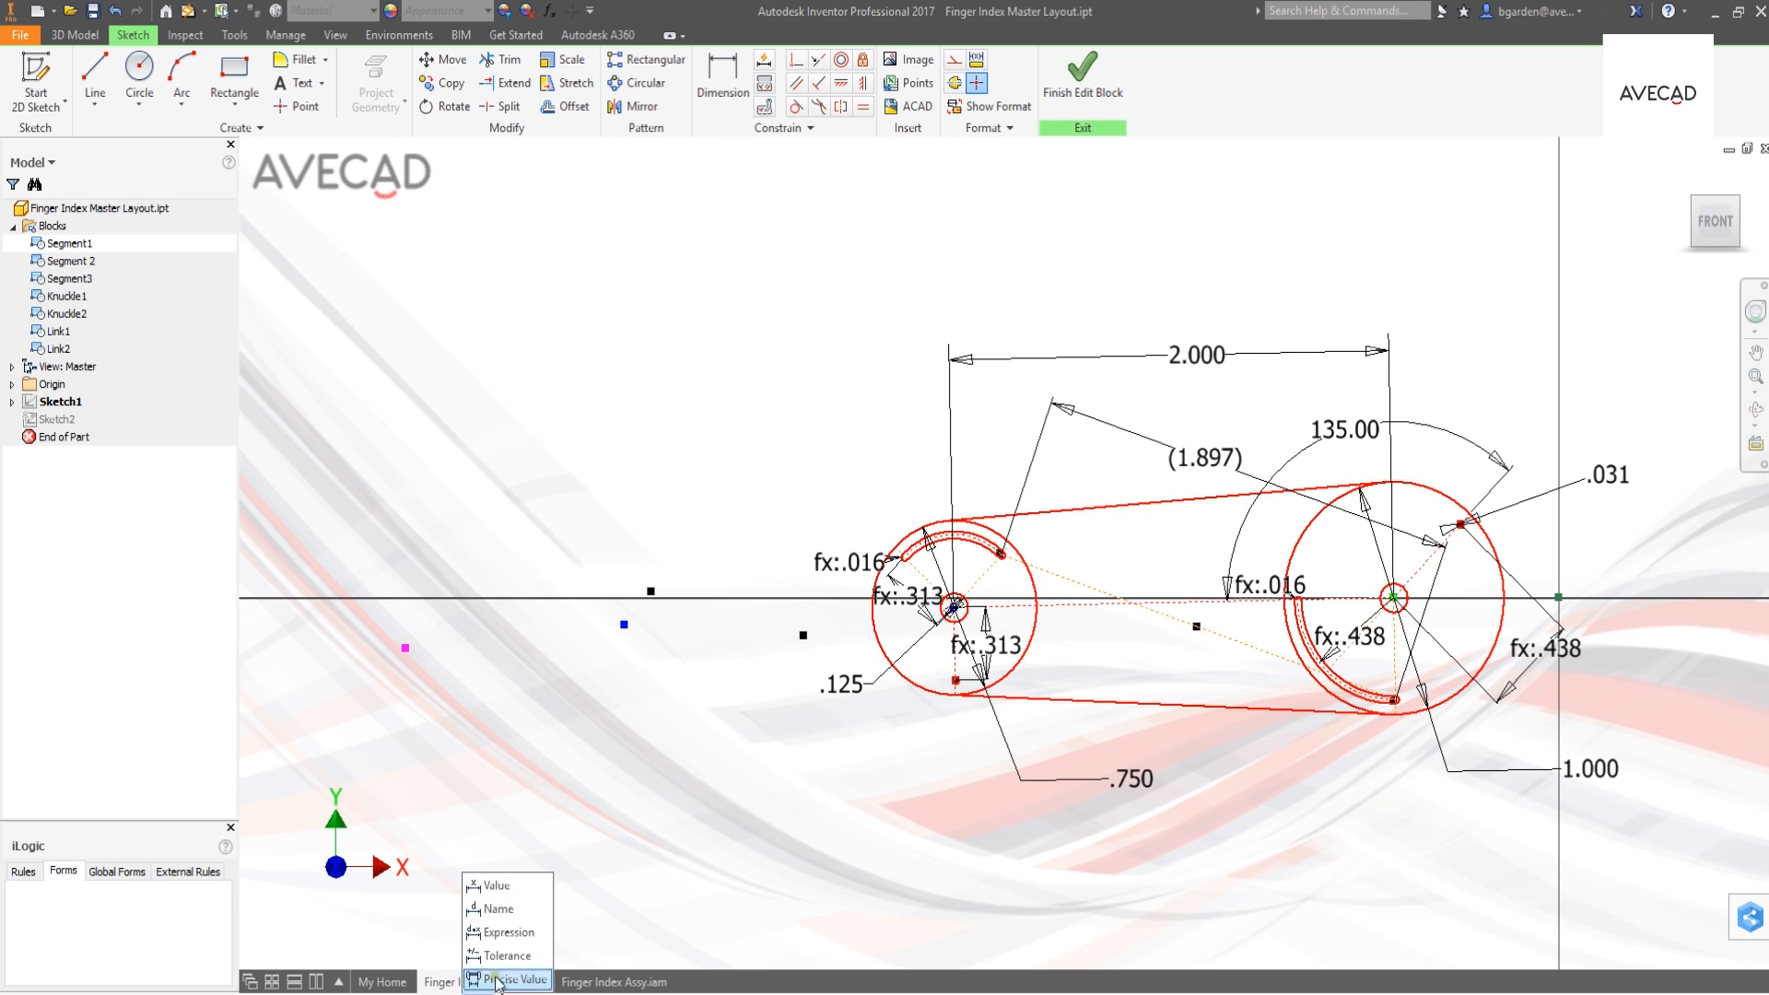
{"action": "left_click", "coordinate": [498, 911]}
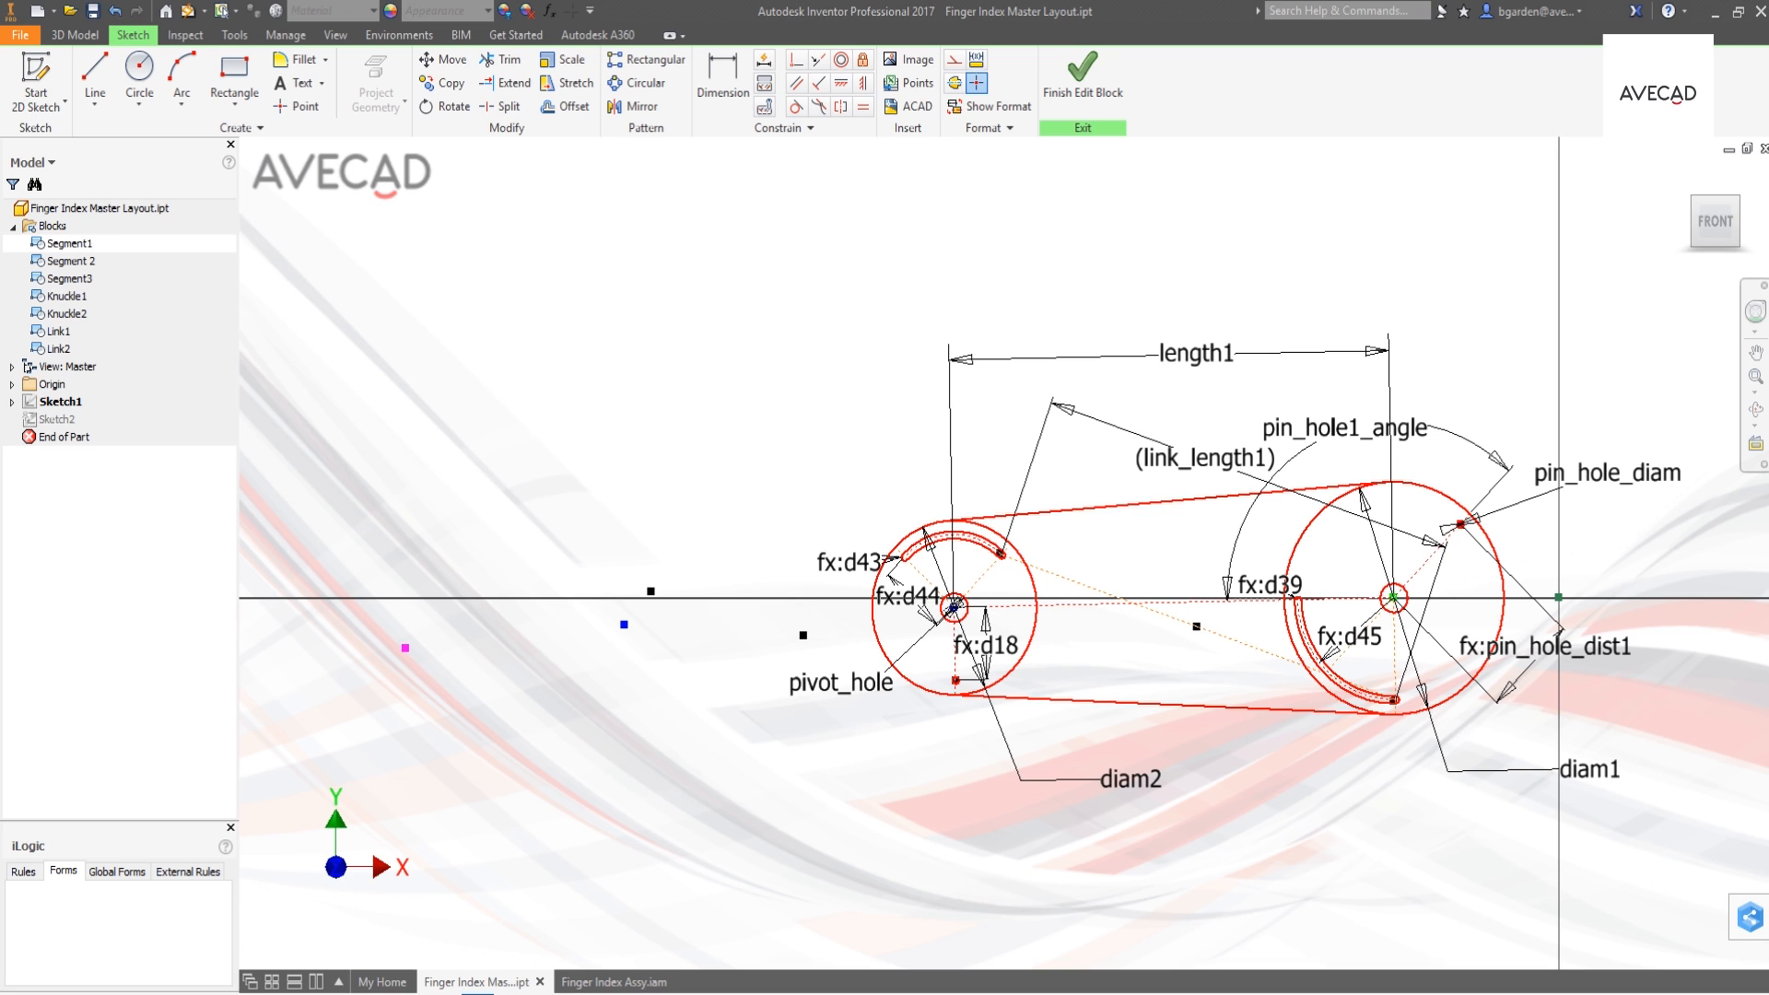
{"action": "left_click", "coordinate": [477, 992]}
{"action": "left_click", "coordinate": [486, 890]}
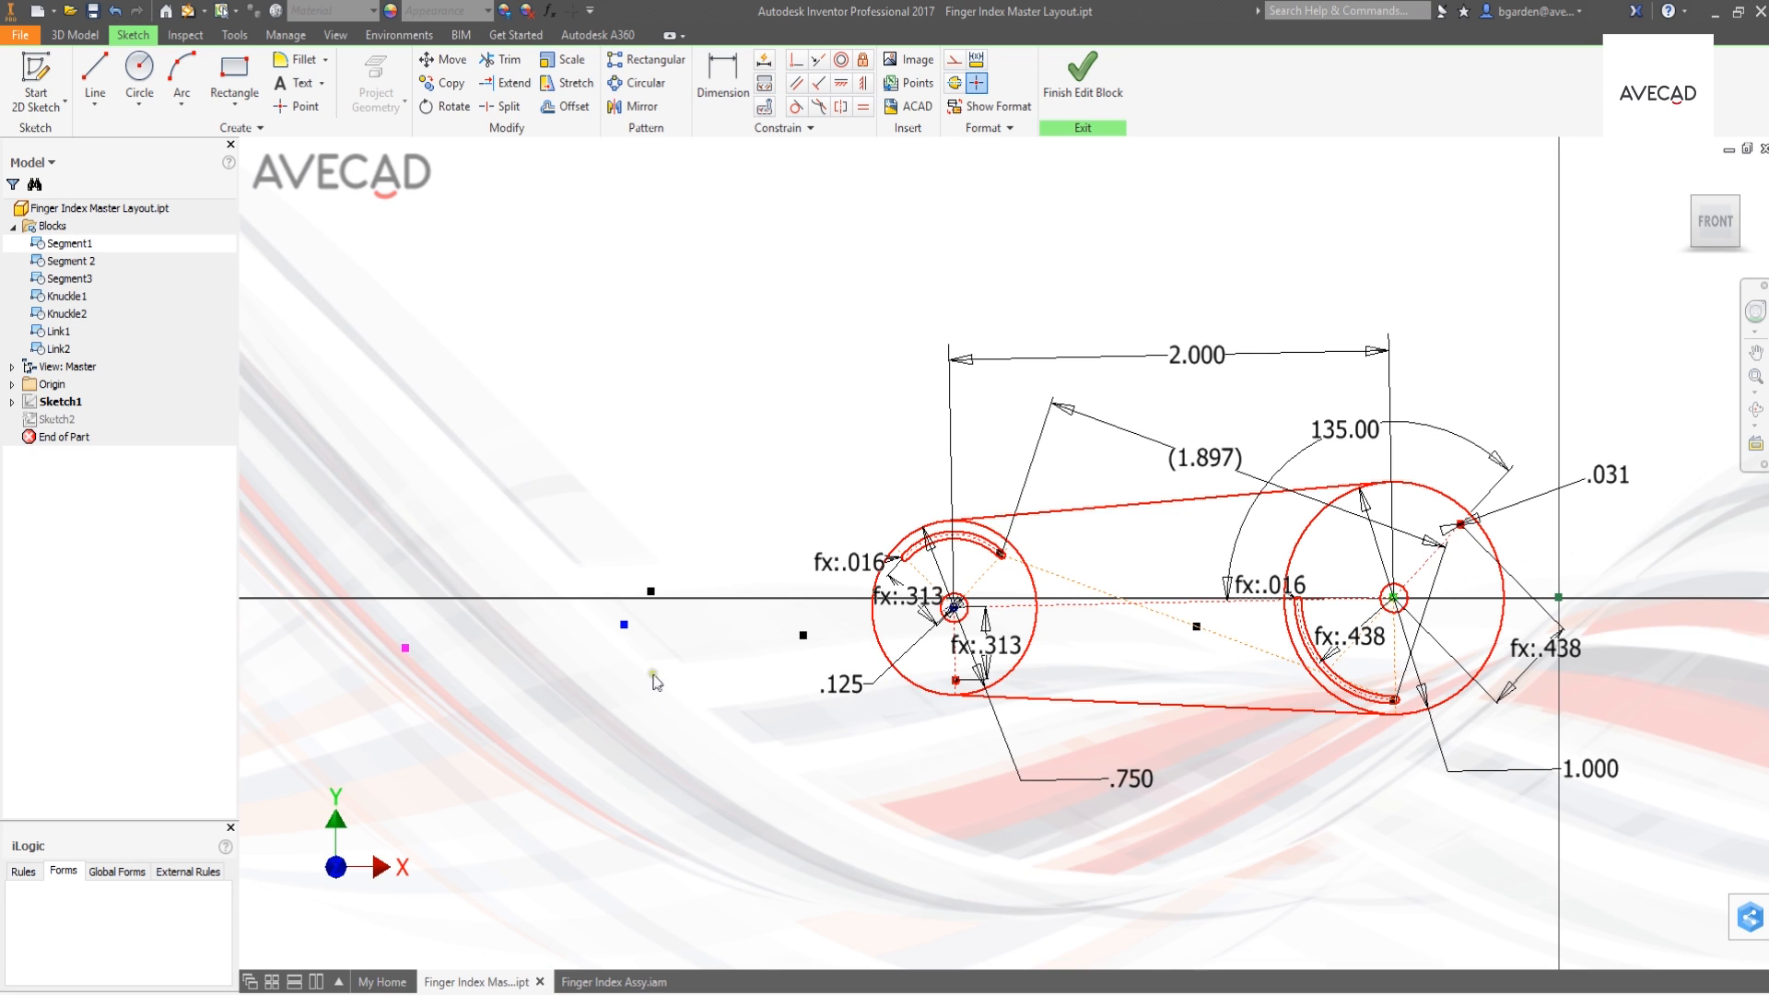
{"action": "left_click", "coordinate": [1093, 112]}
{"action": "left_click", "coordinate": [1111, 121]}
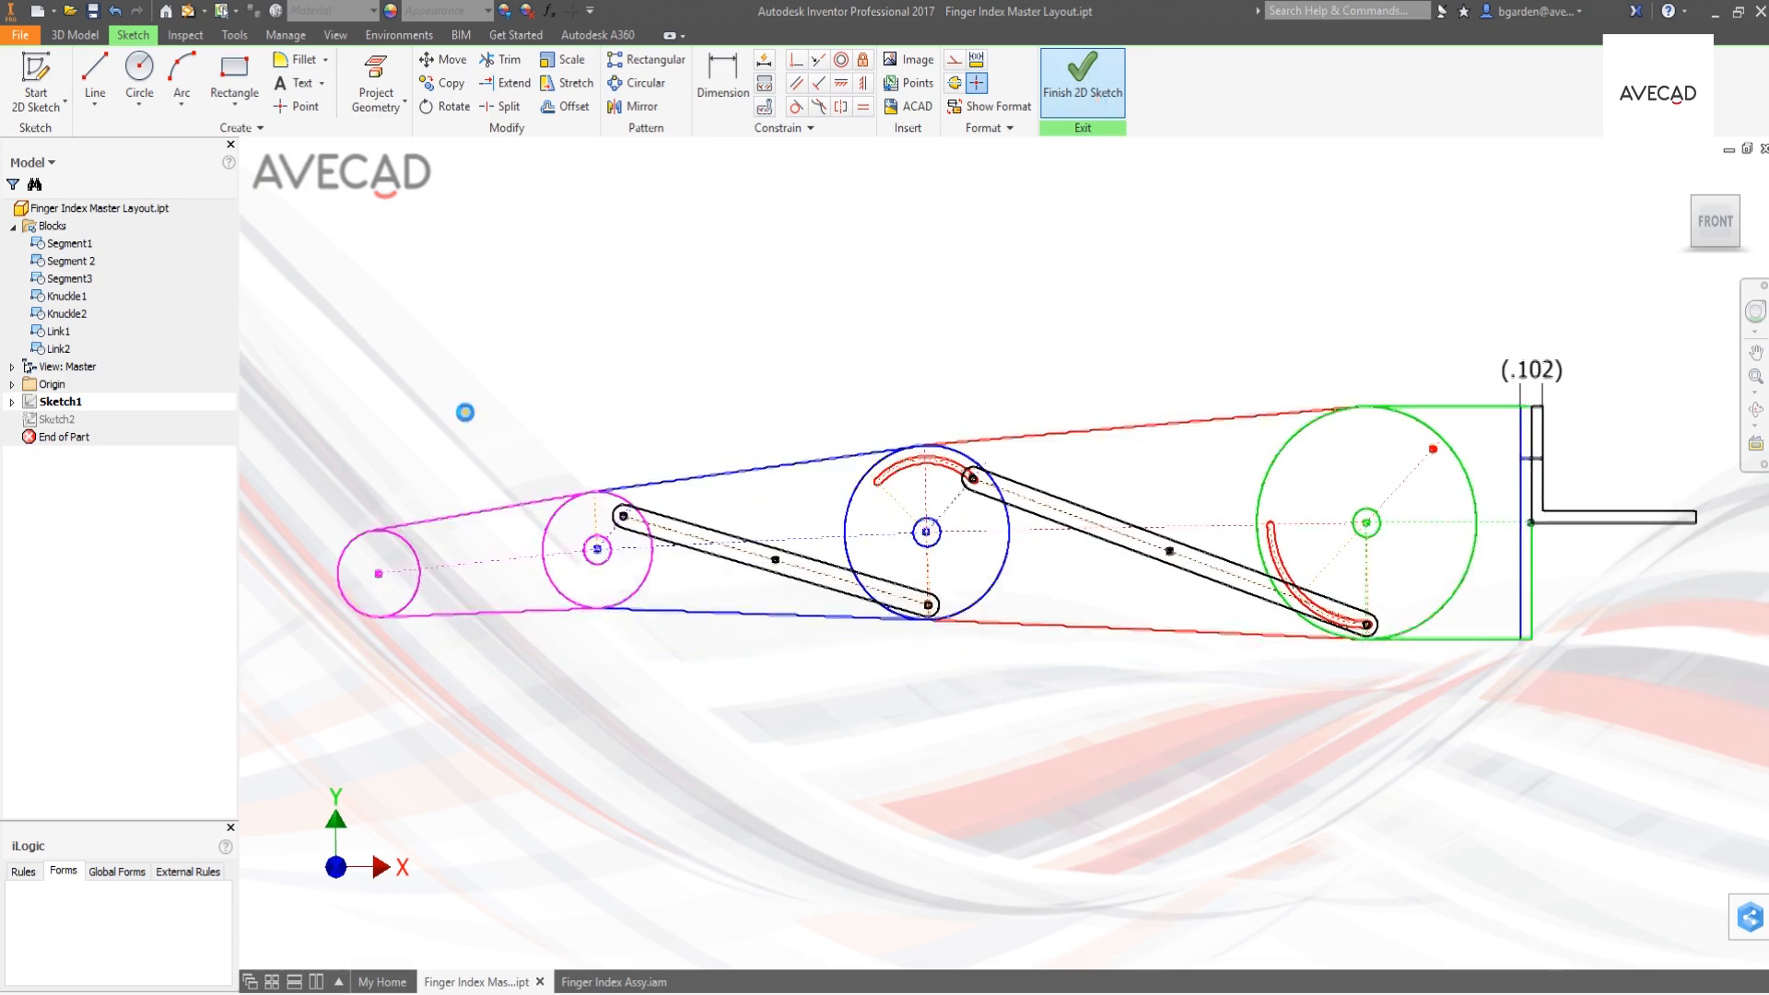
- Open Sketch2 for editing, display its dimensions as expressions to examine how they are linked, and finish the sketch
{"action": "double_click", "coordinate": [40, 420]}
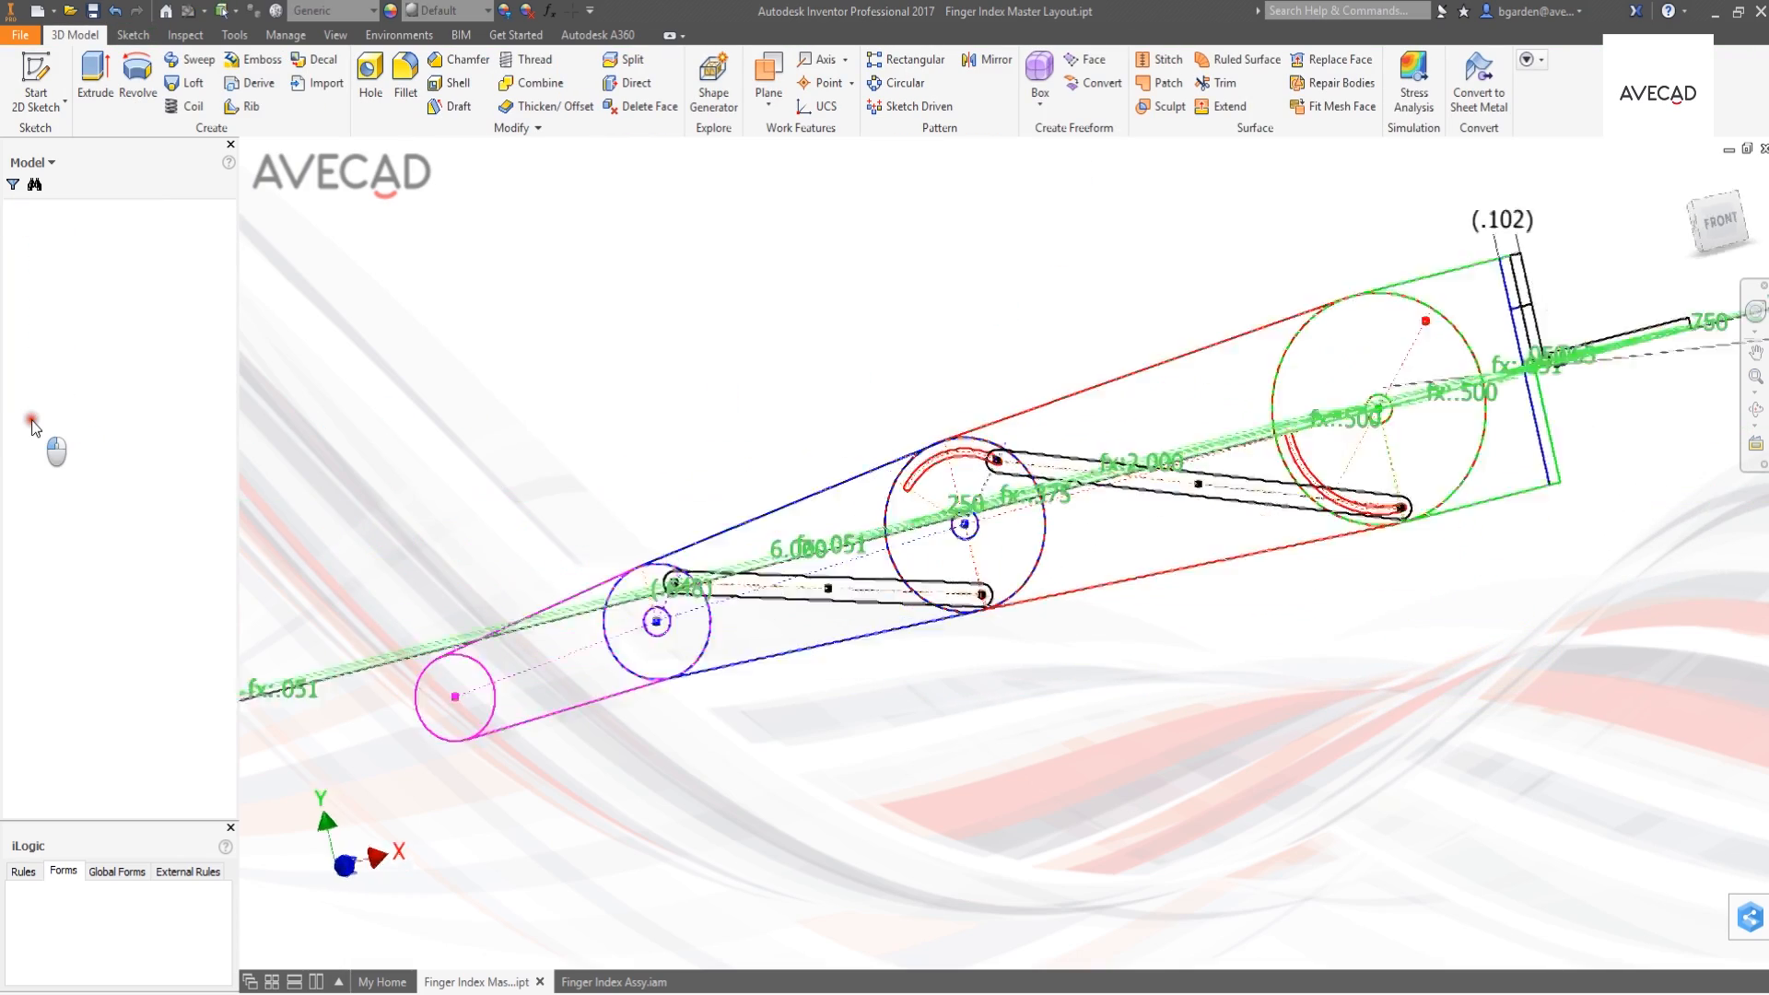
{"action": "mouse_move", "coordinate": [632, 414]}
{"action": "middle_mouse_down"}
{"action": "mouse_move", "coordinate": [922, 447]}
{"action": "mouse_move", "coordinate": [1130, 440]}
{"action": "middle_mouse_up"}
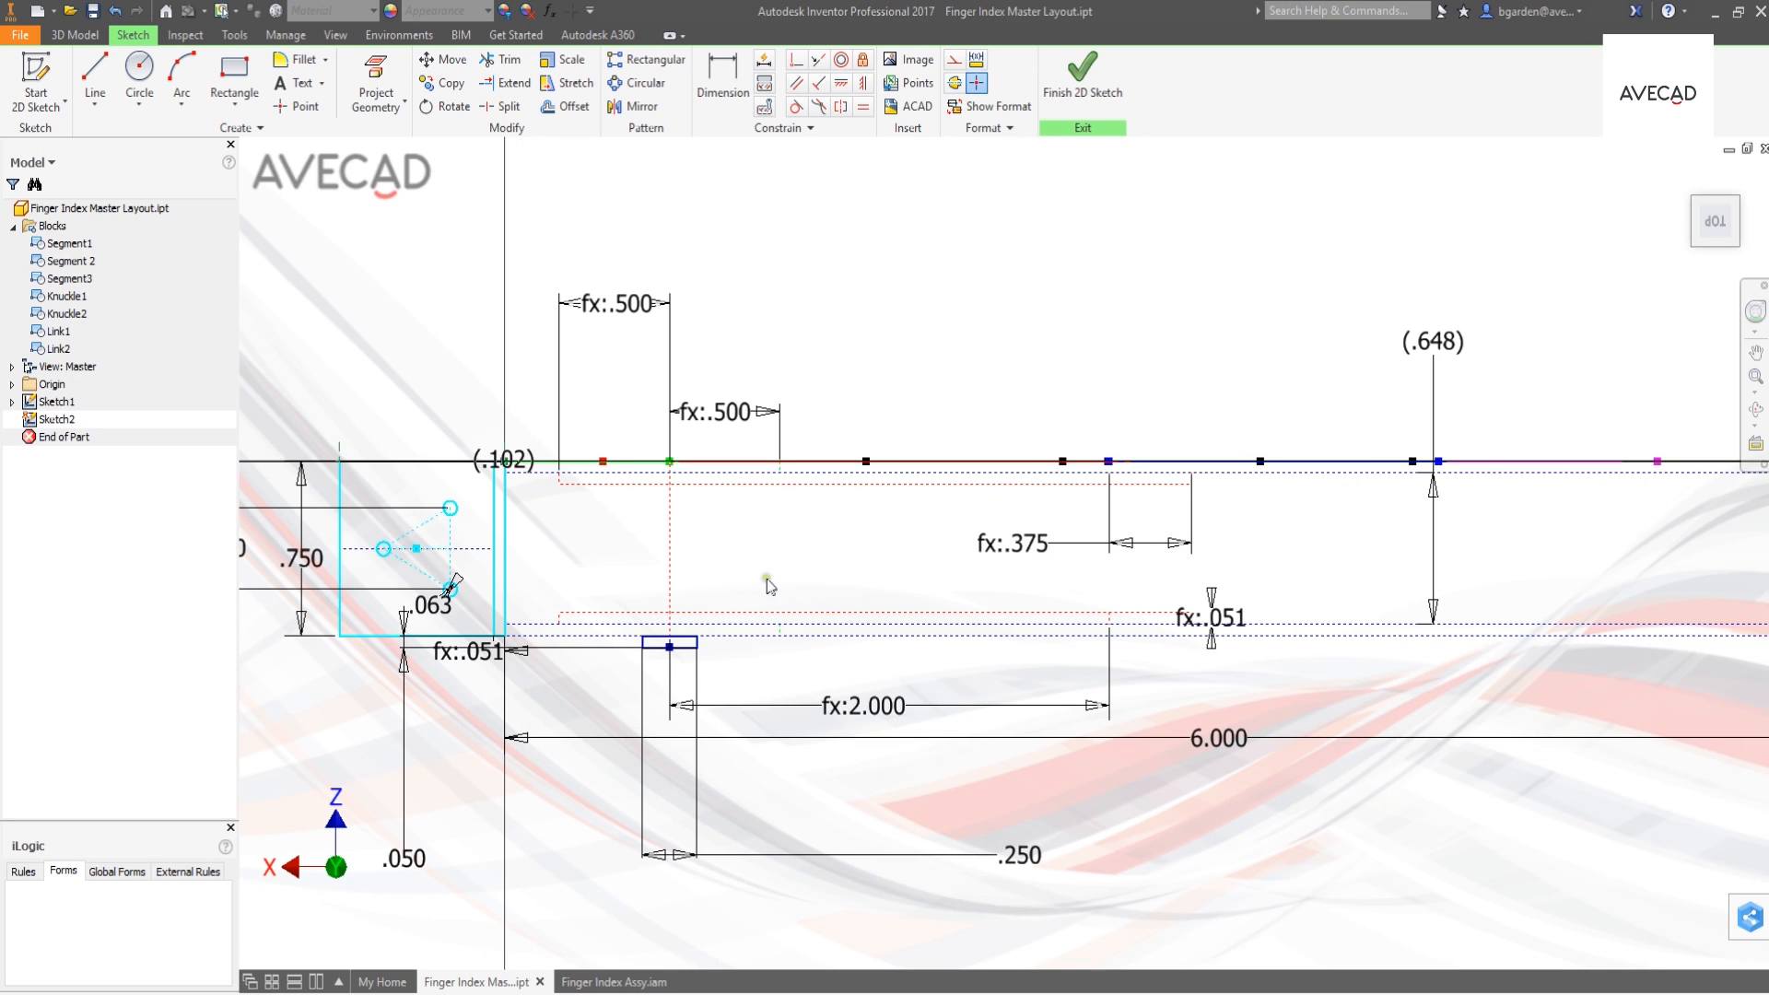
{"action": "left_click", "coordinate": [478, 993]}
{"action": "left_click", "coordinate": [472, 935]}
{"action": "middle_click_drag", "start_coordinate": [604, 813], "coordinate": [724, 774]}
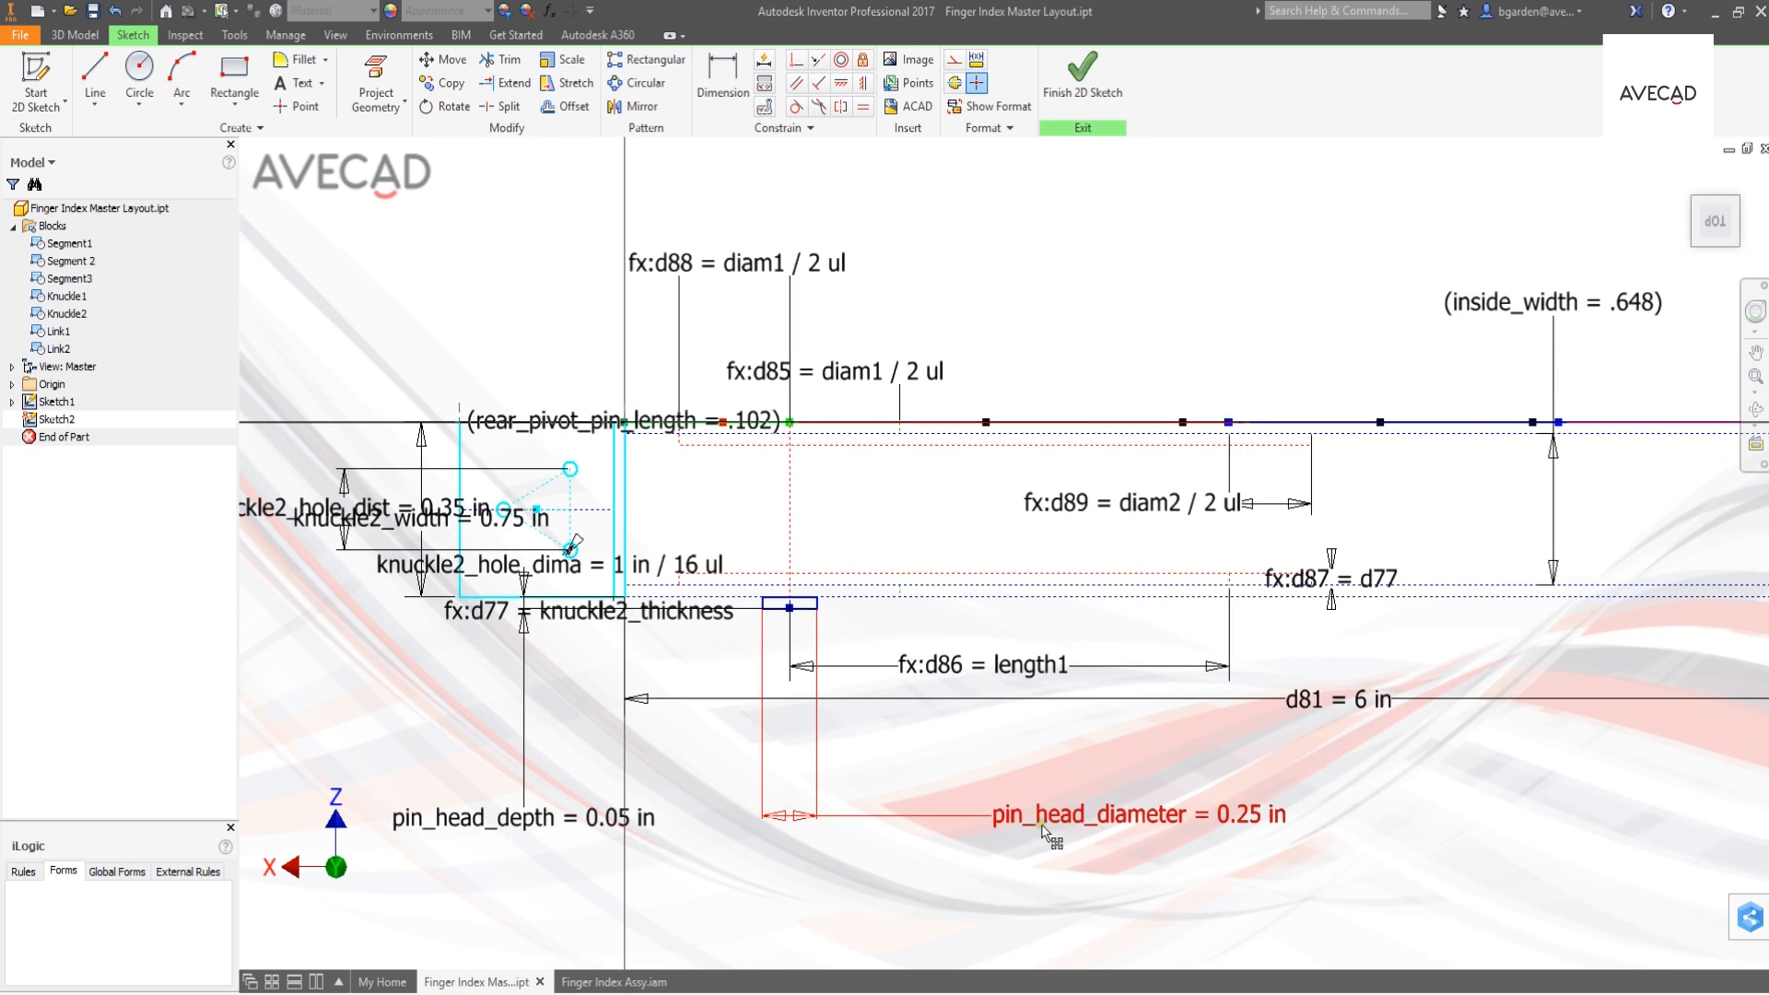
{"action": "middle_click_drag", "start_coordinate": [952, 865], "coordinate": [679, 872]}
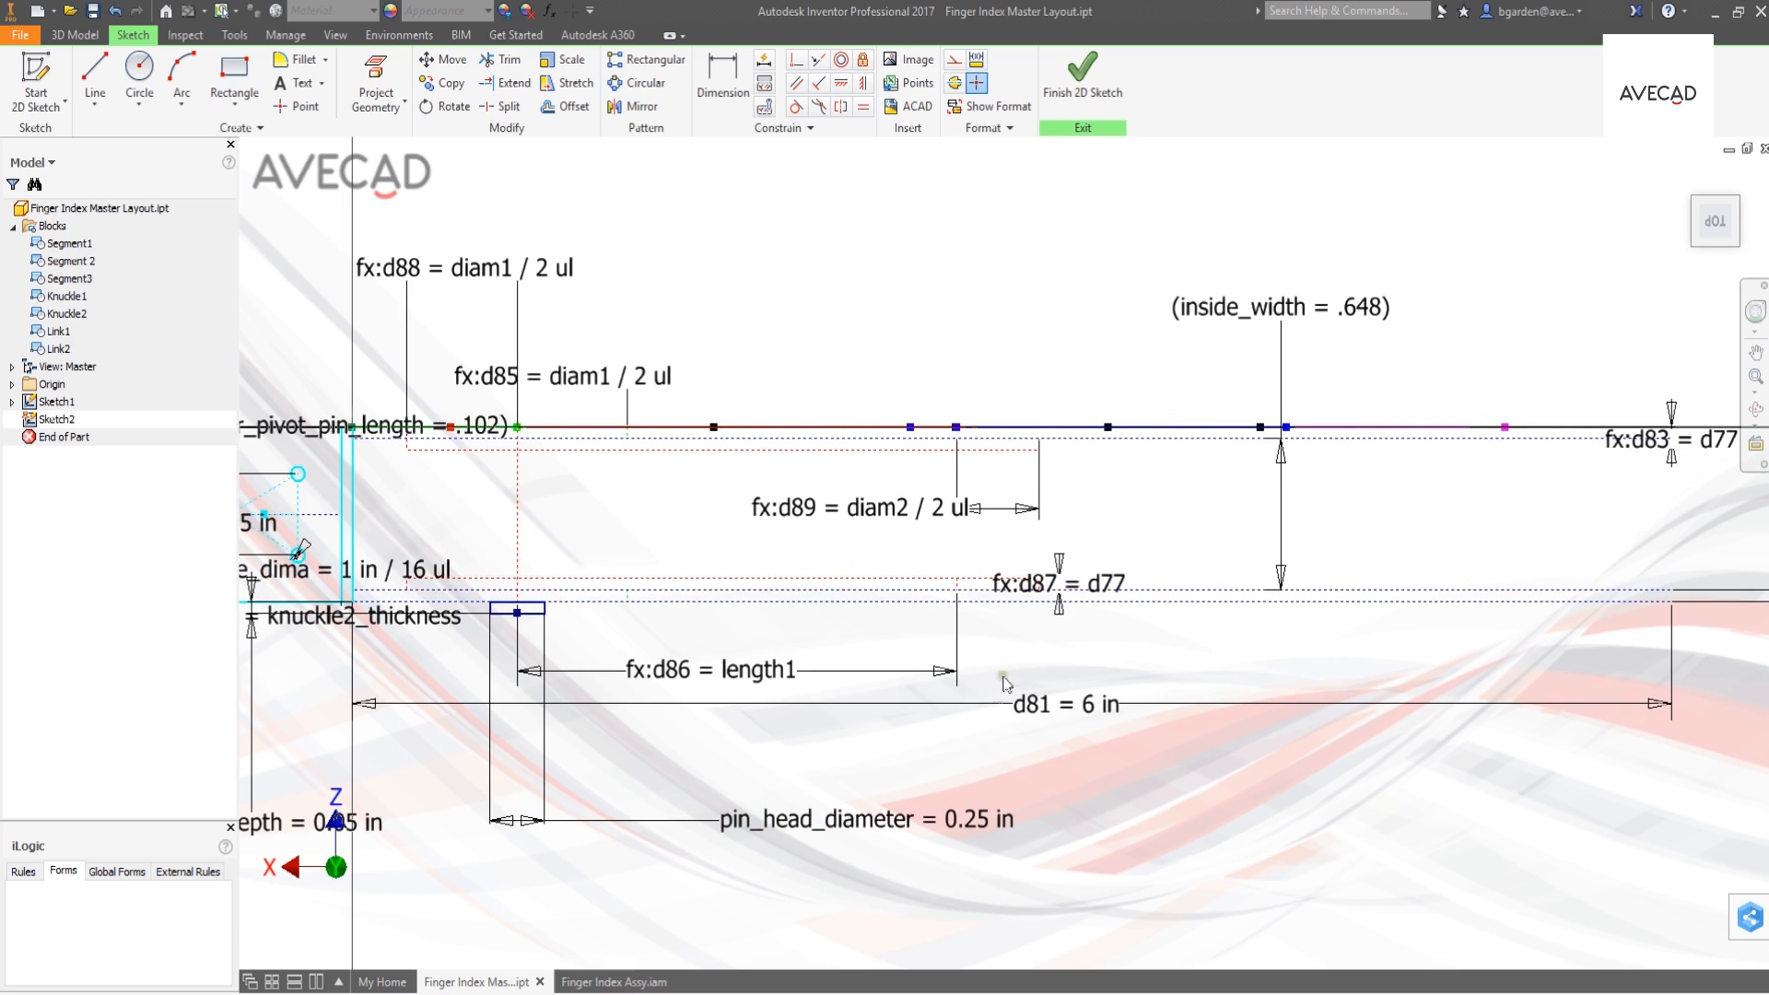
{"action": "middle_click_drag", "start_coordinate": [1006, 684], "coordinate": [1192, 669]}
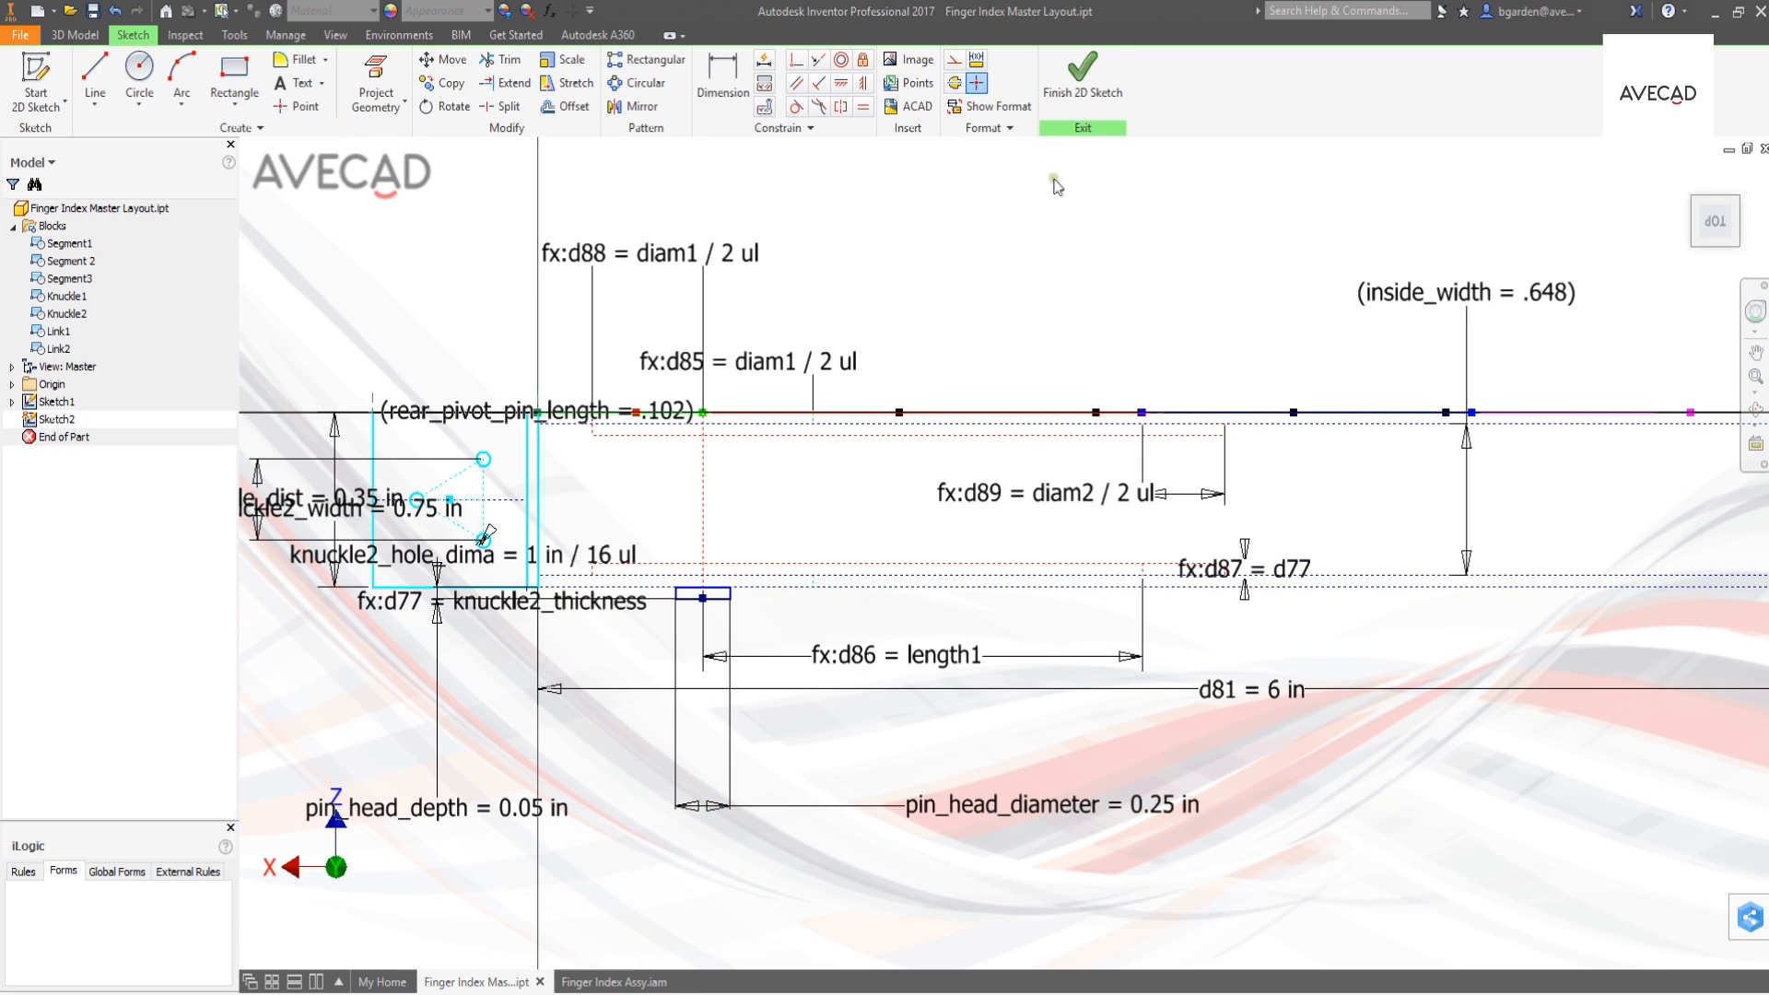
{"action": "left_click", "coordinate": [1083, 76]}
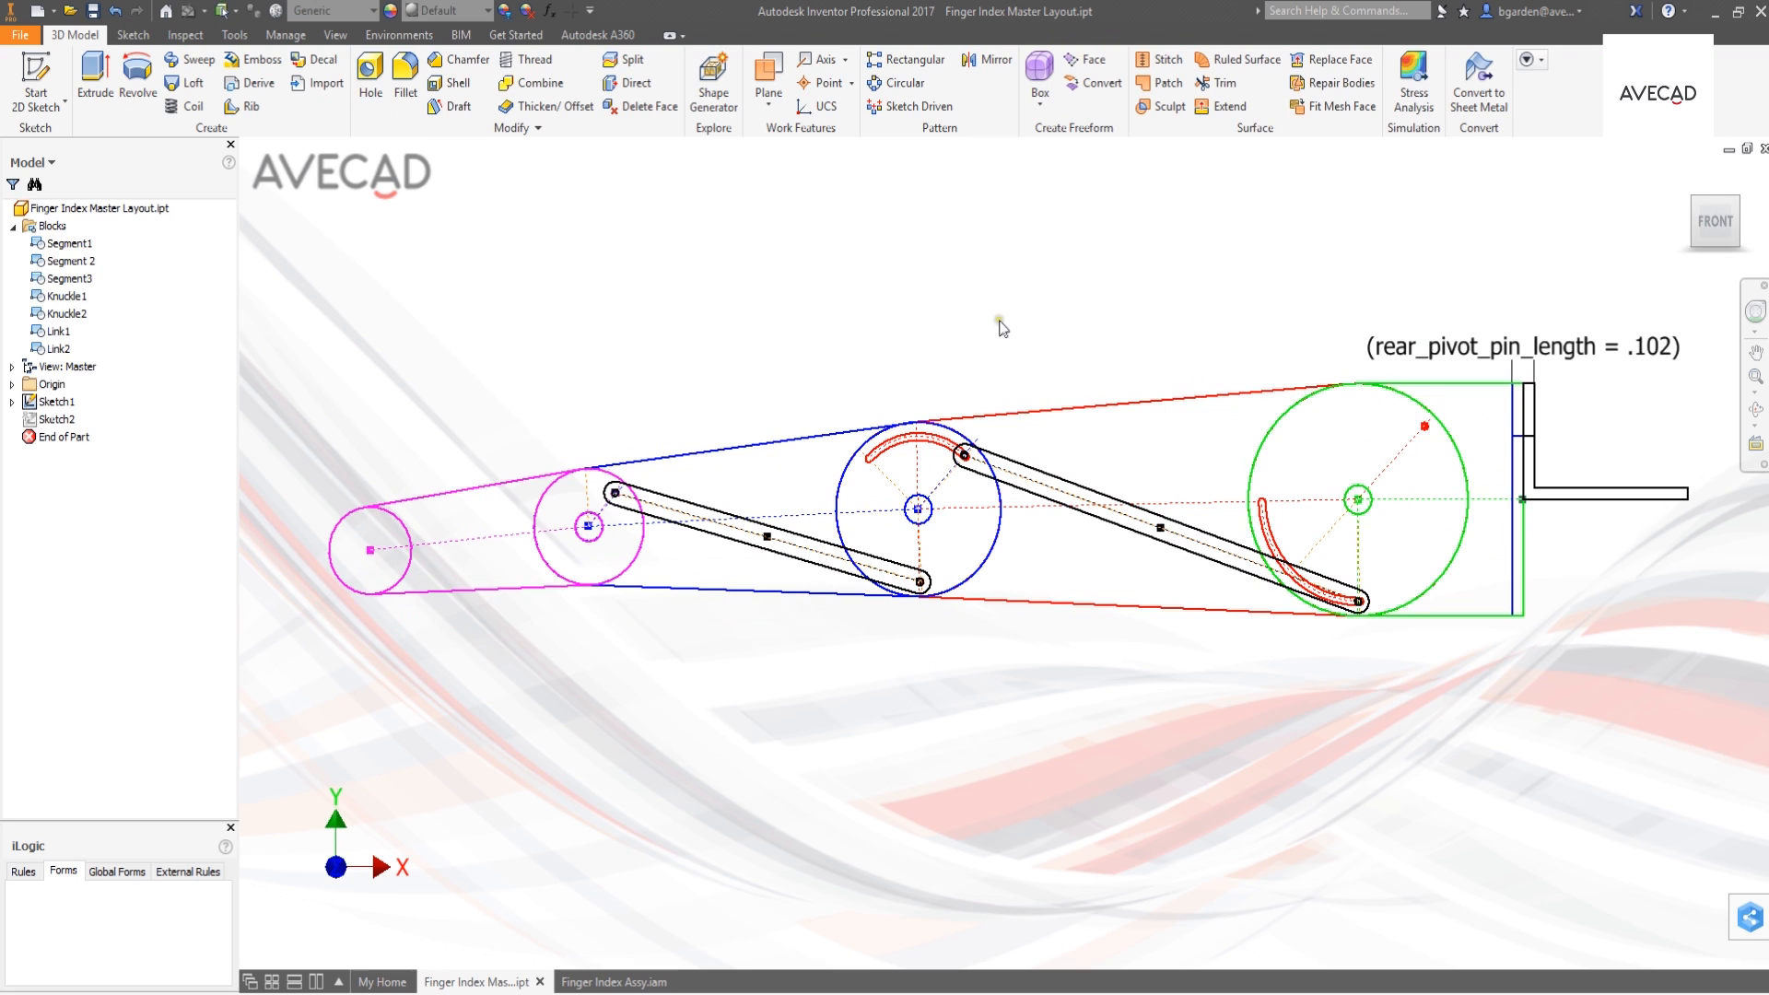
- Review the master layout's model parameters with their names, equations and export settings
{"action": "middle_click_drag", "start_coordinate": [995, 320], "coordinate": [1017, 373]}
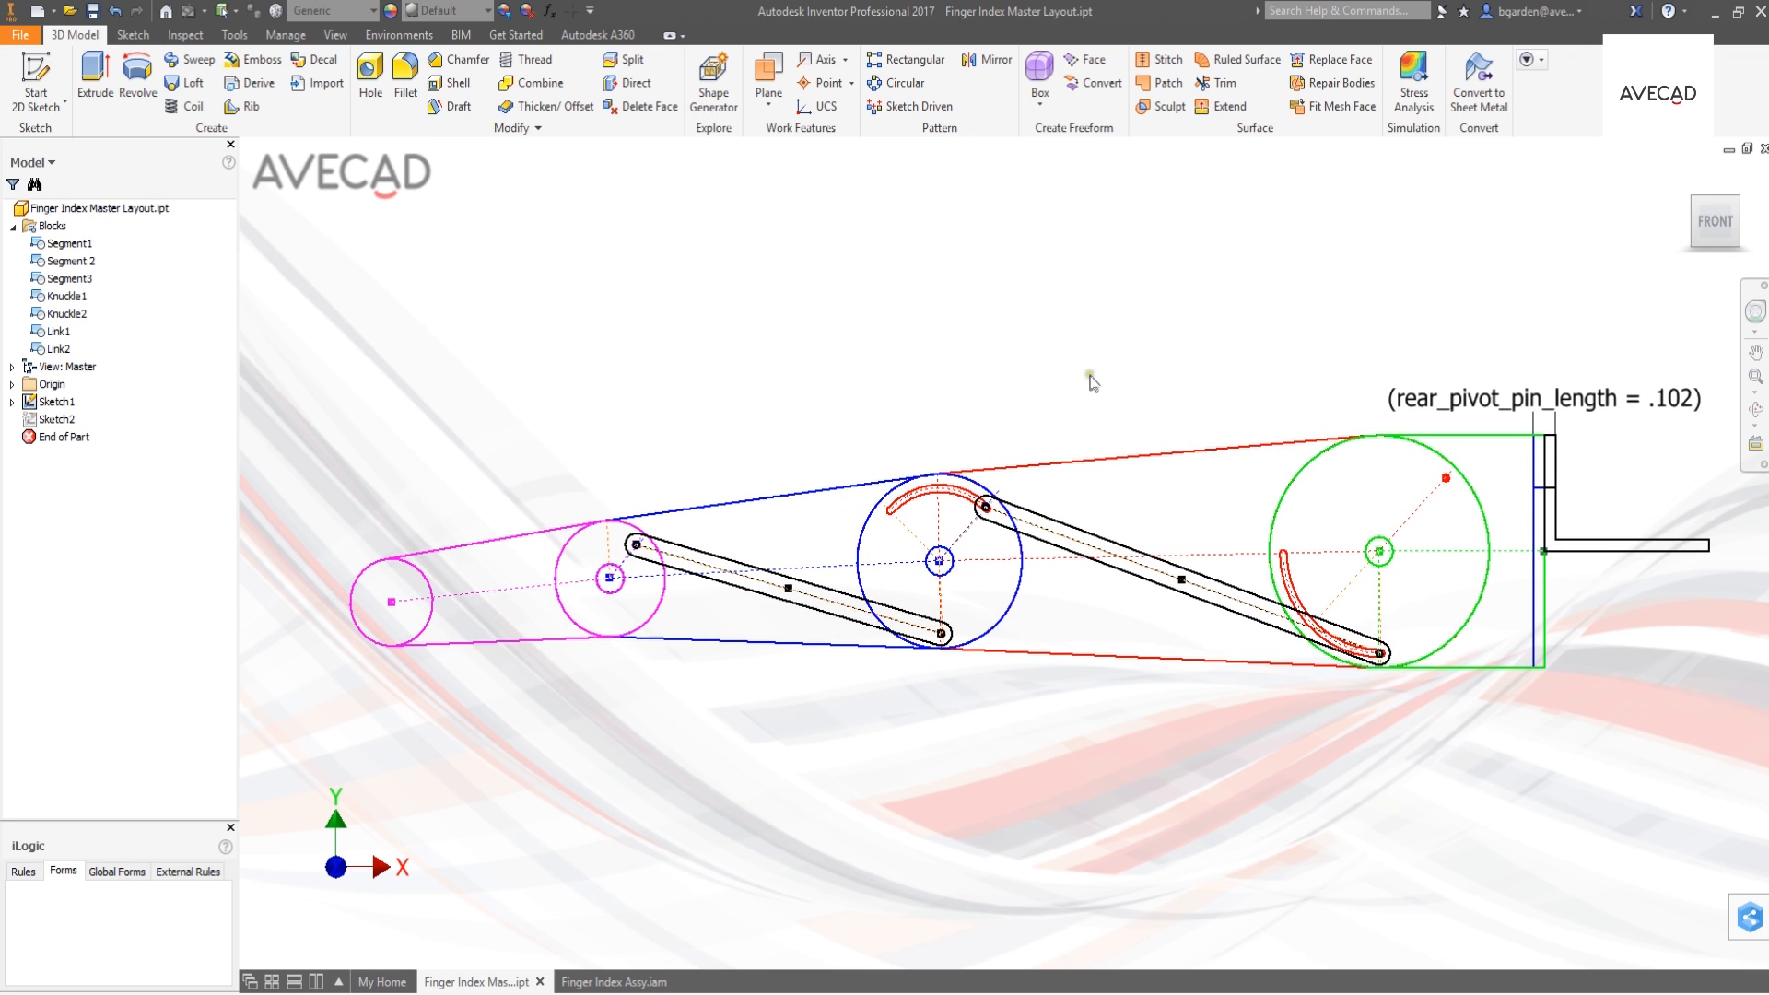
{"action": "left_click", "coordinate": [550, 10]}
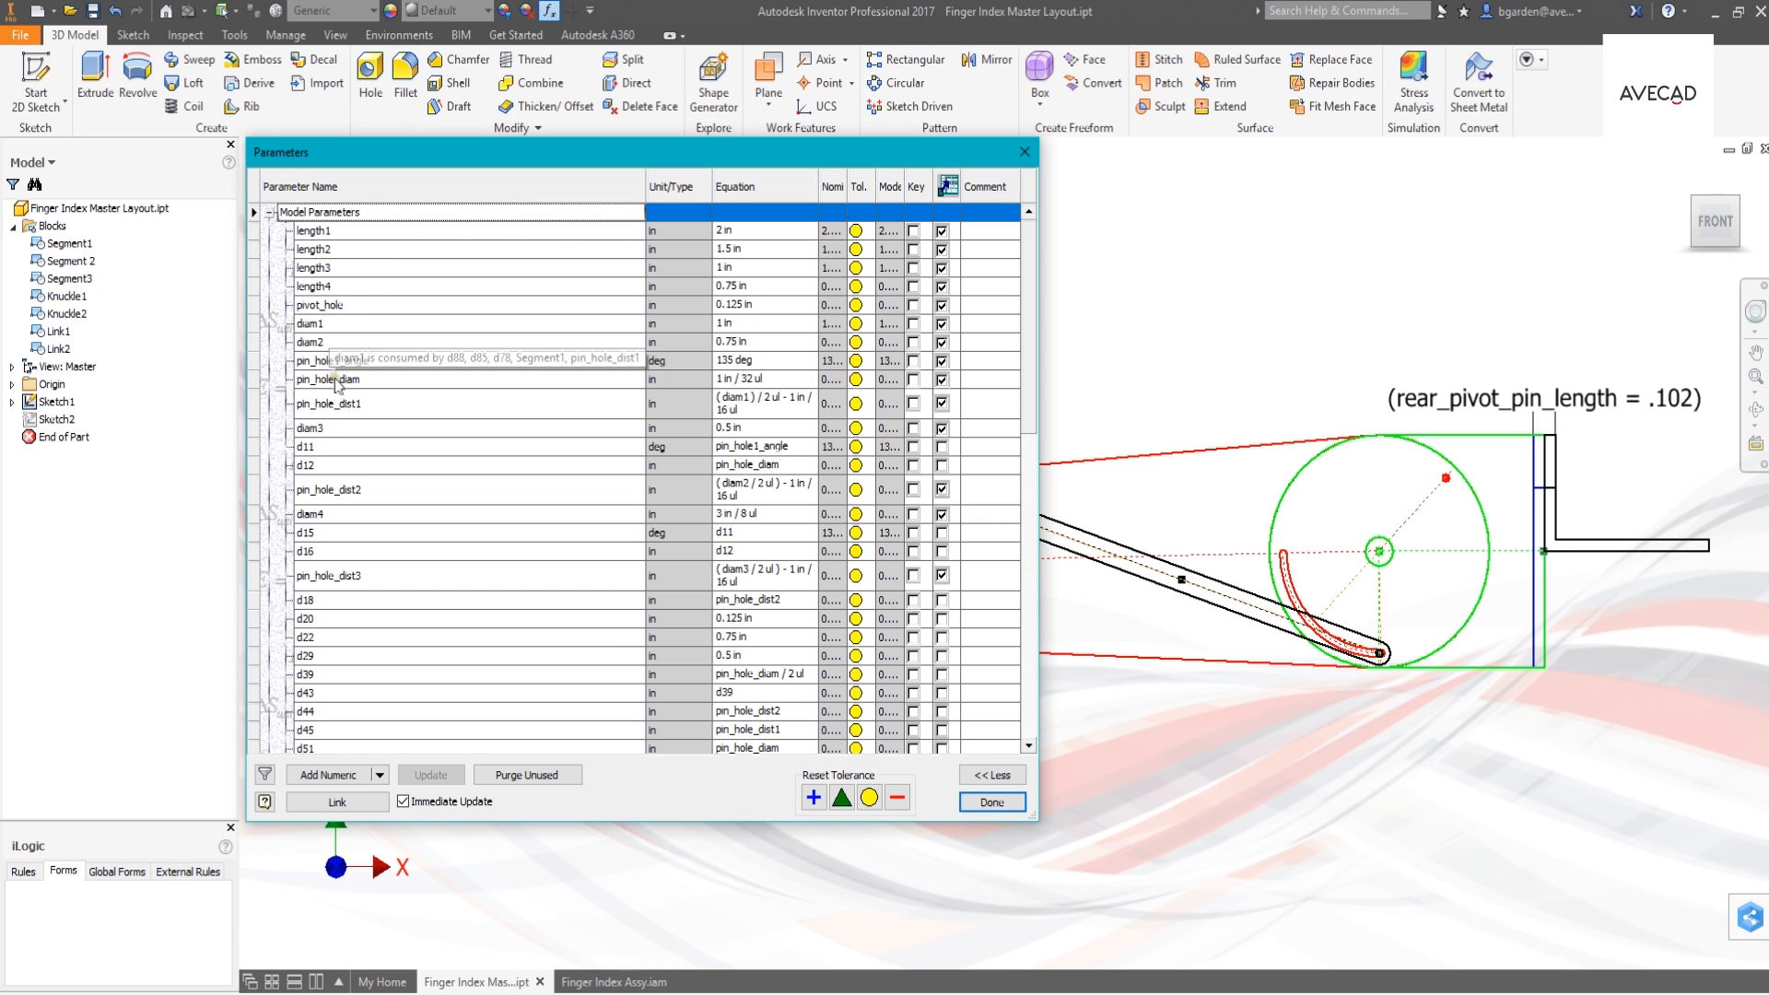
{"action": "mouse_move", "coordinate": [1028, 332]}
{"action": "left_mouse_down"}
{"action": "mouse_move", "coordinate": [1034, 632]}
{"action": "mouse_move", "coordinate": [1028, 316]}
{"action": "left_mouse_up"}
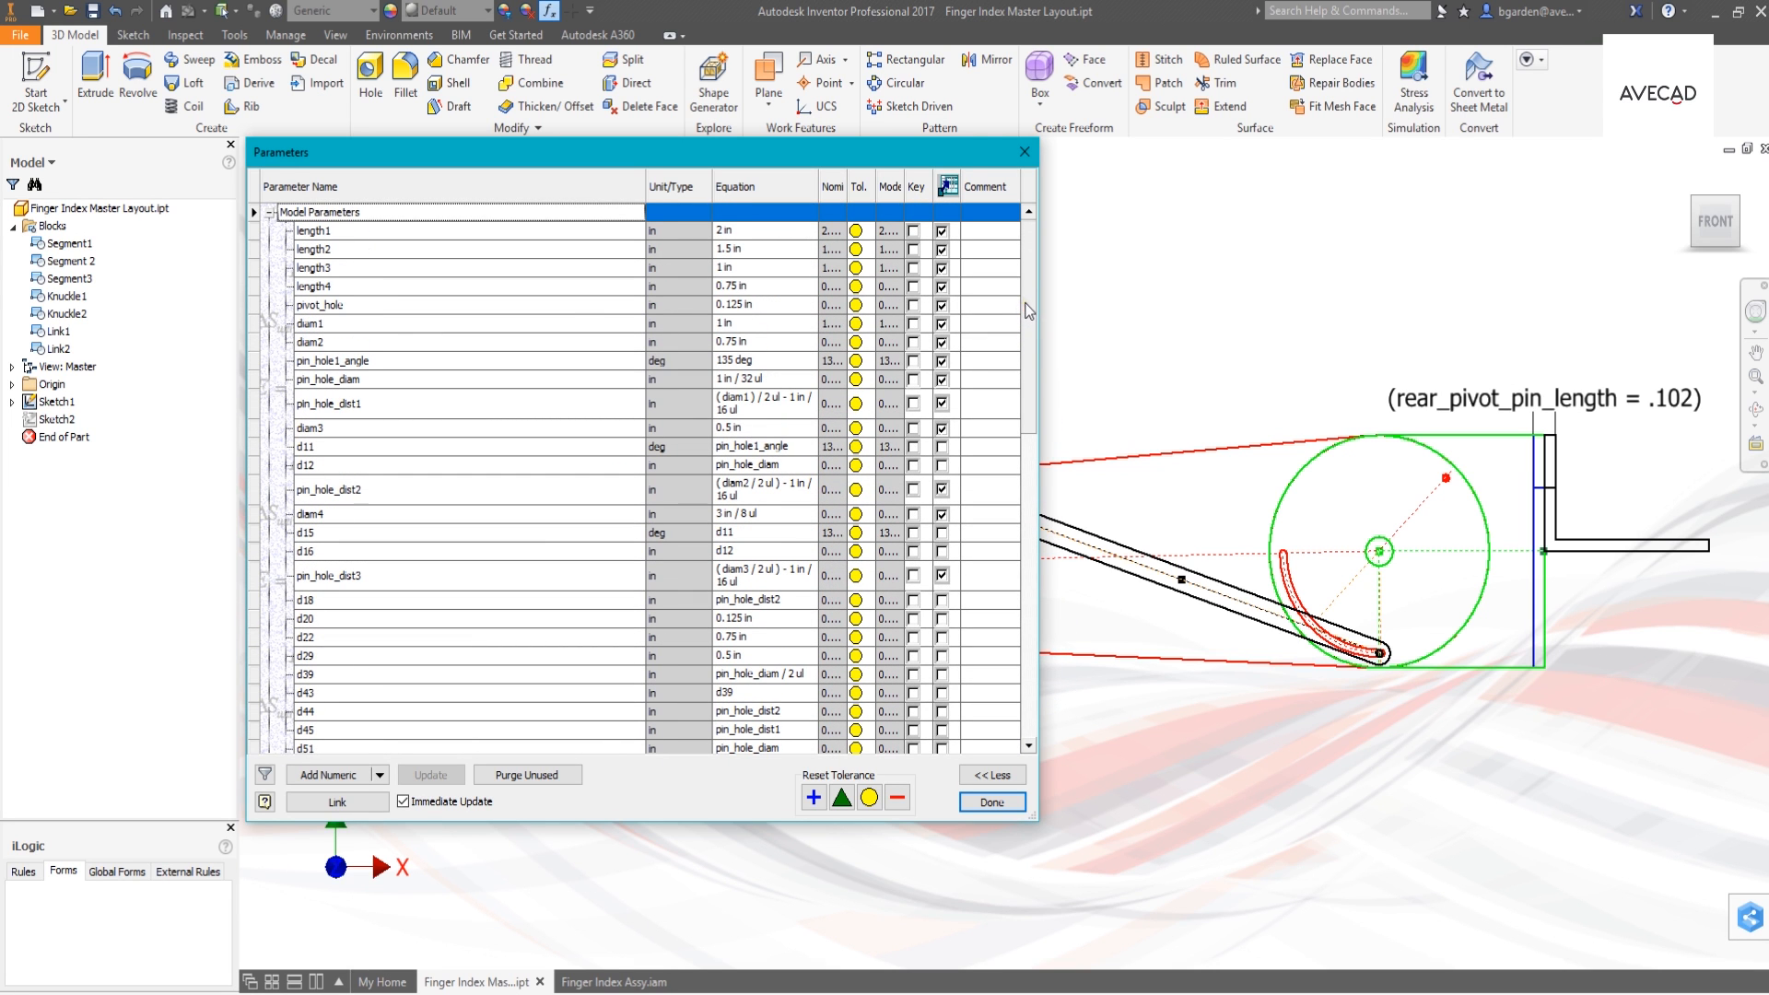
{"action": "left_click", "coordinate": [991, 802]}
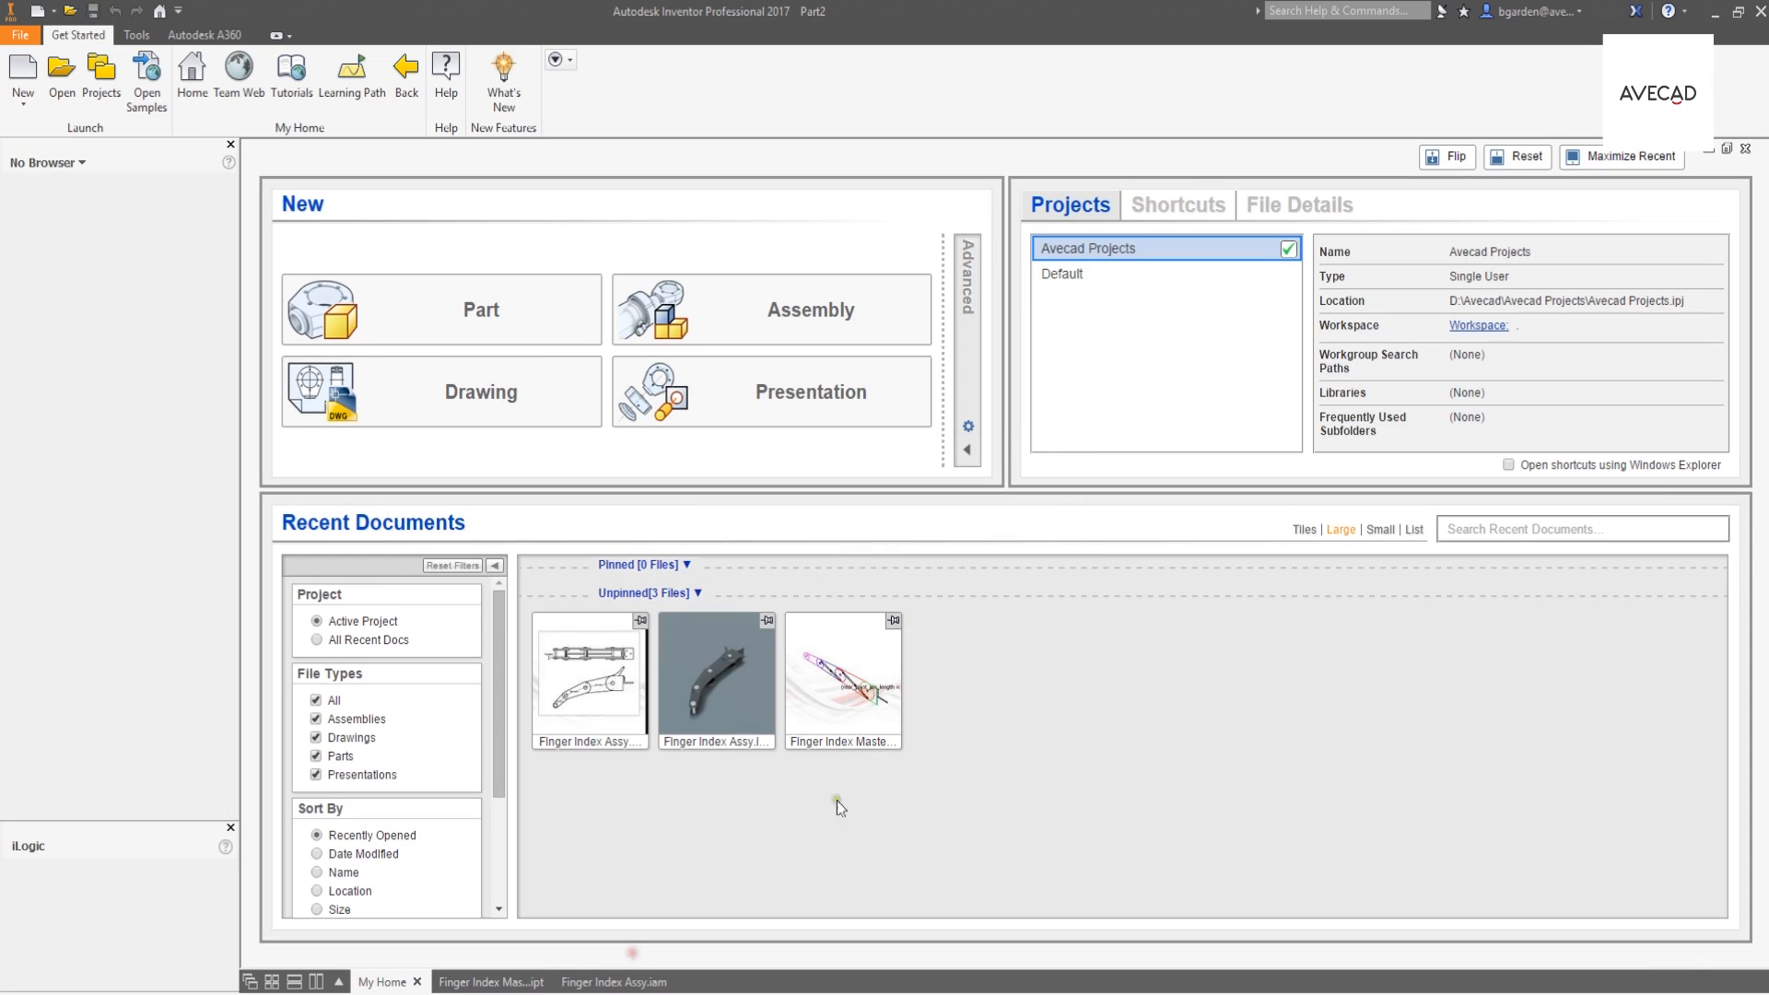
- Create a new part and start a 2D sketch on the XY plane
{"action": "left_click", "coordinate": [486, 328]}
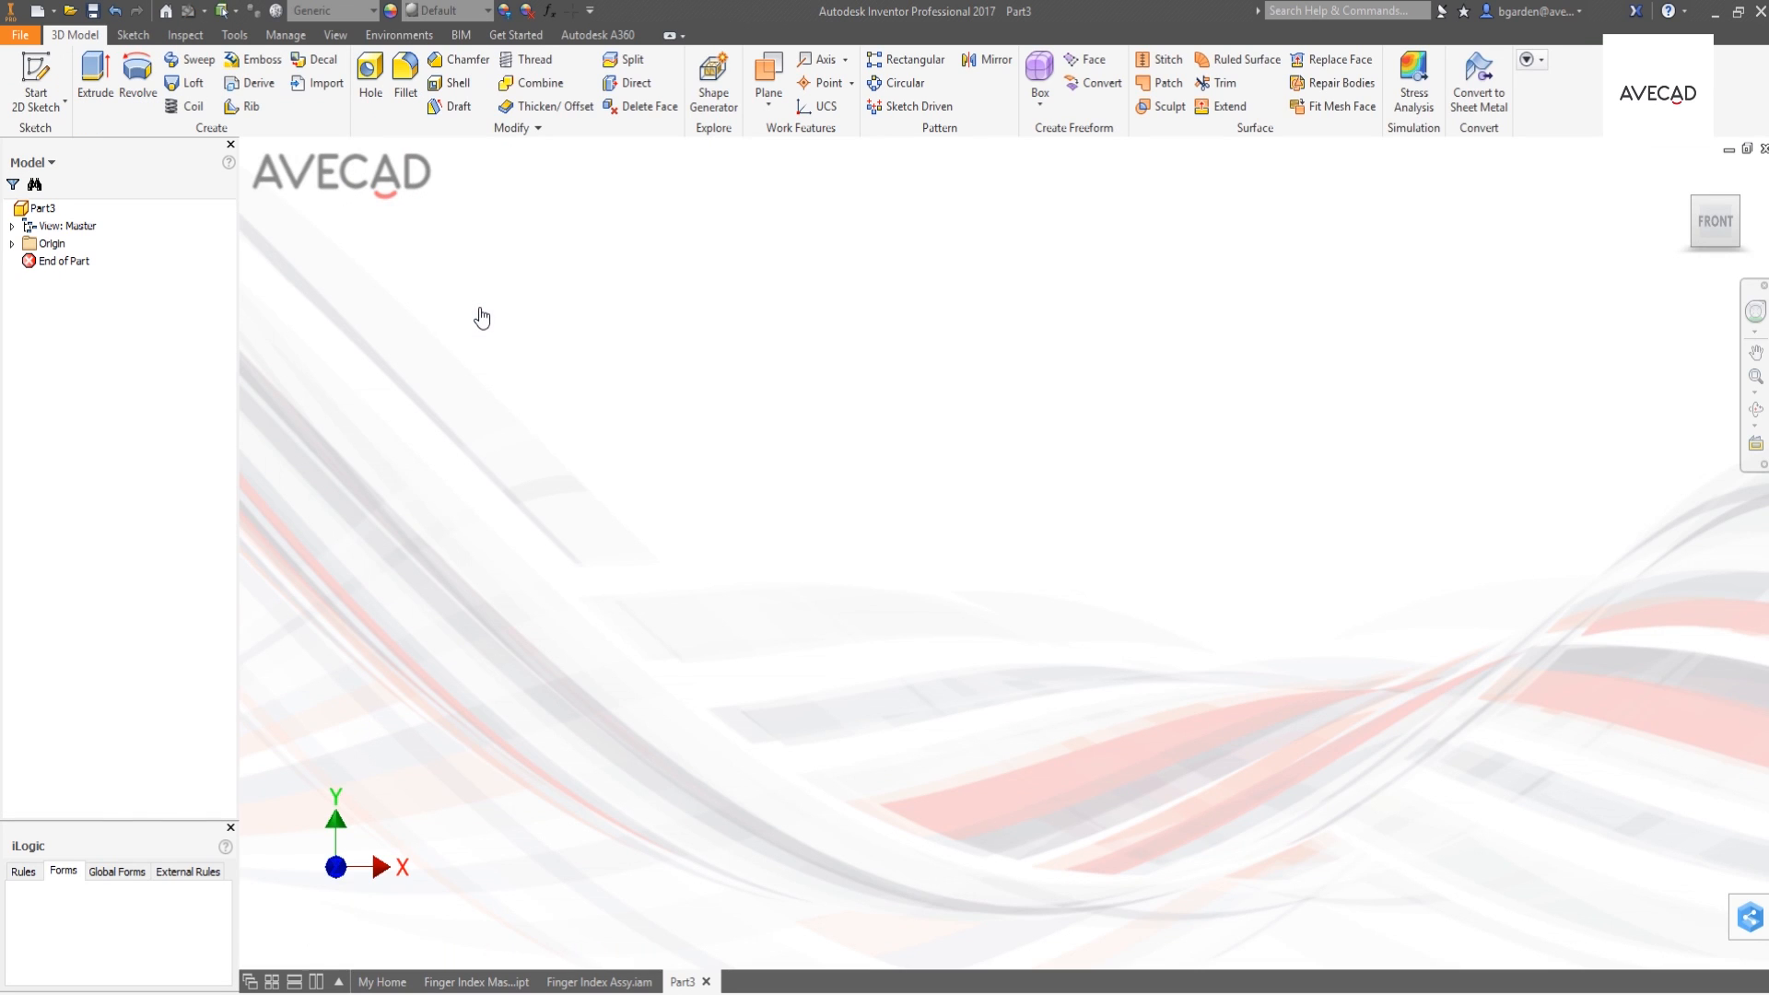
{"action": "left_click", "coordinate": [35, 81]}
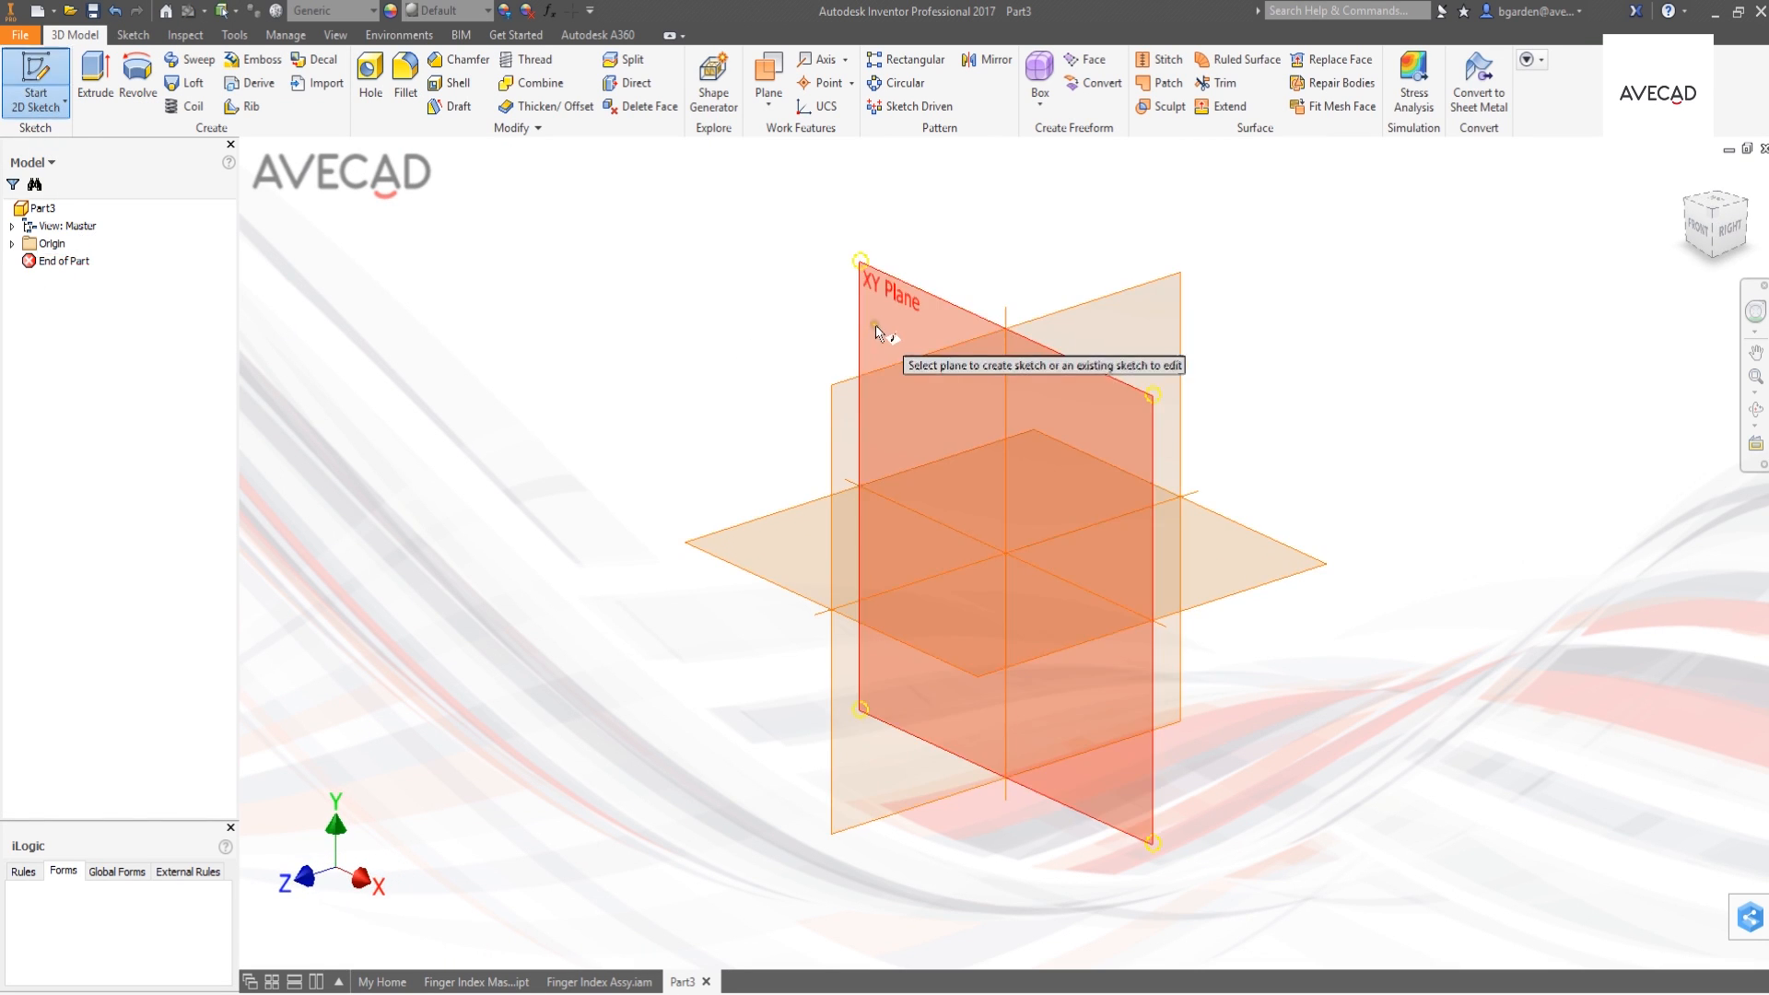
{"action": "left_click", "coordinate": [875, 325]}
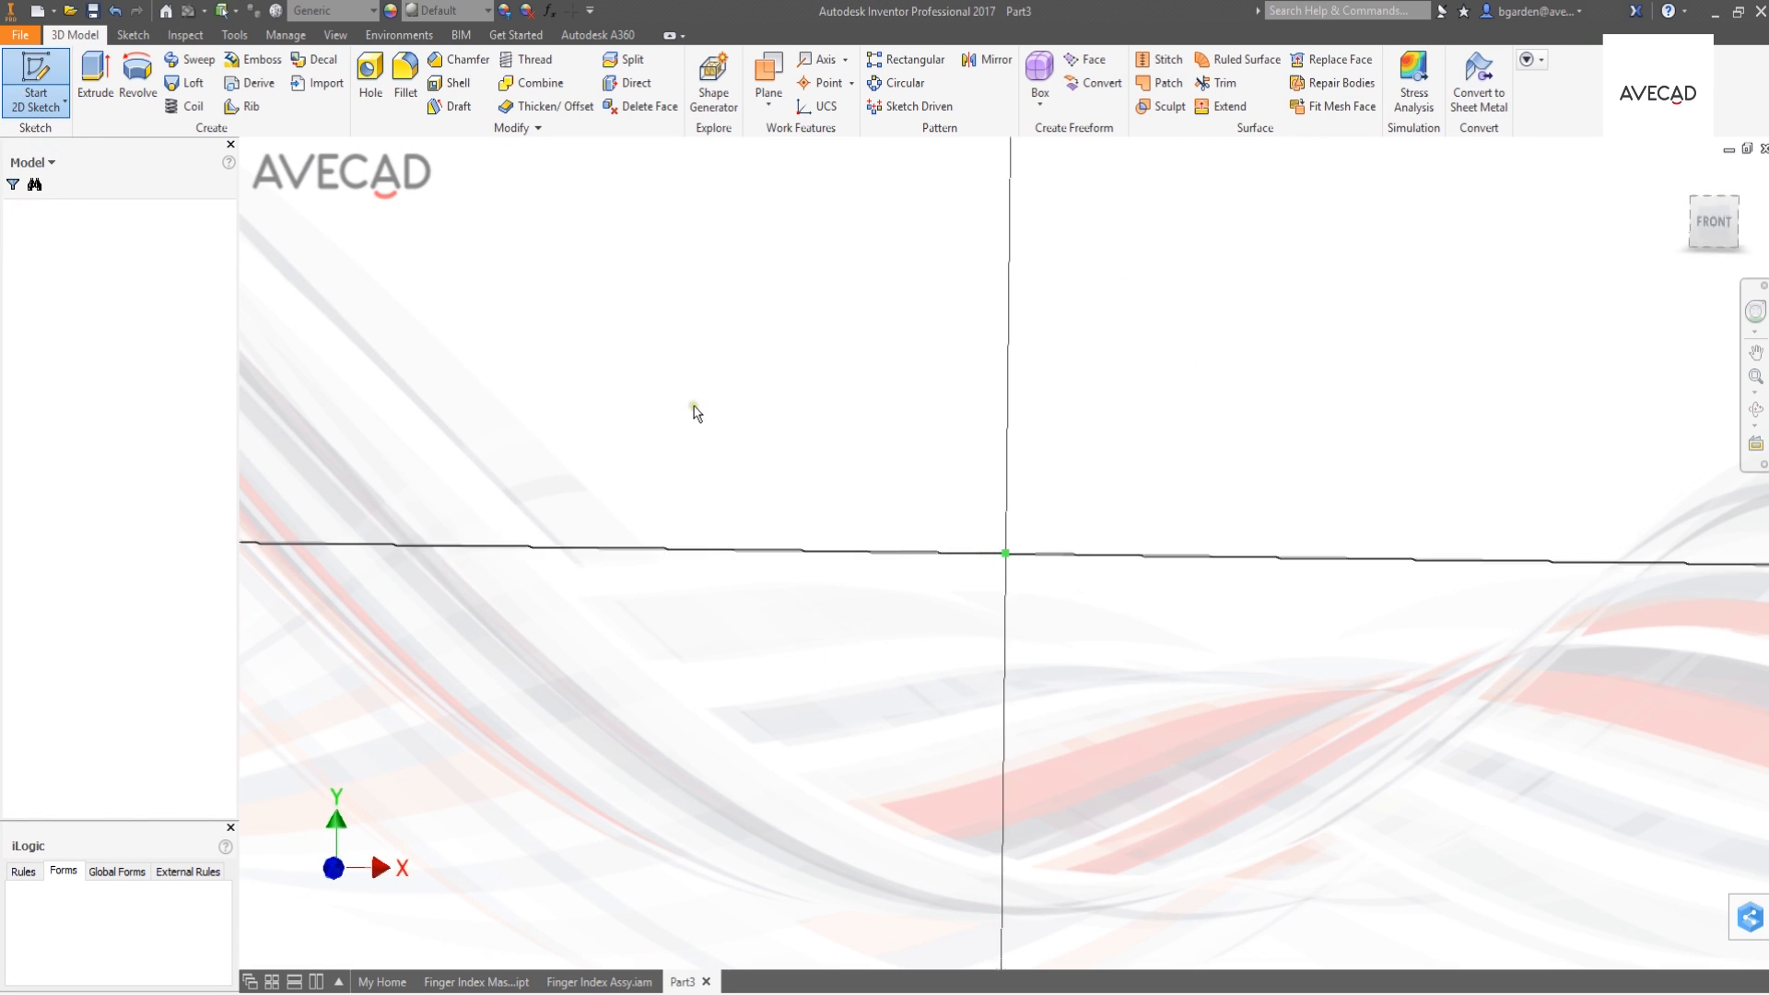
- Link the new part's parameters to the Inventor file Finger Index Master Layout.ipt
{"action": "left_click", "coordinate": [547, 12]}
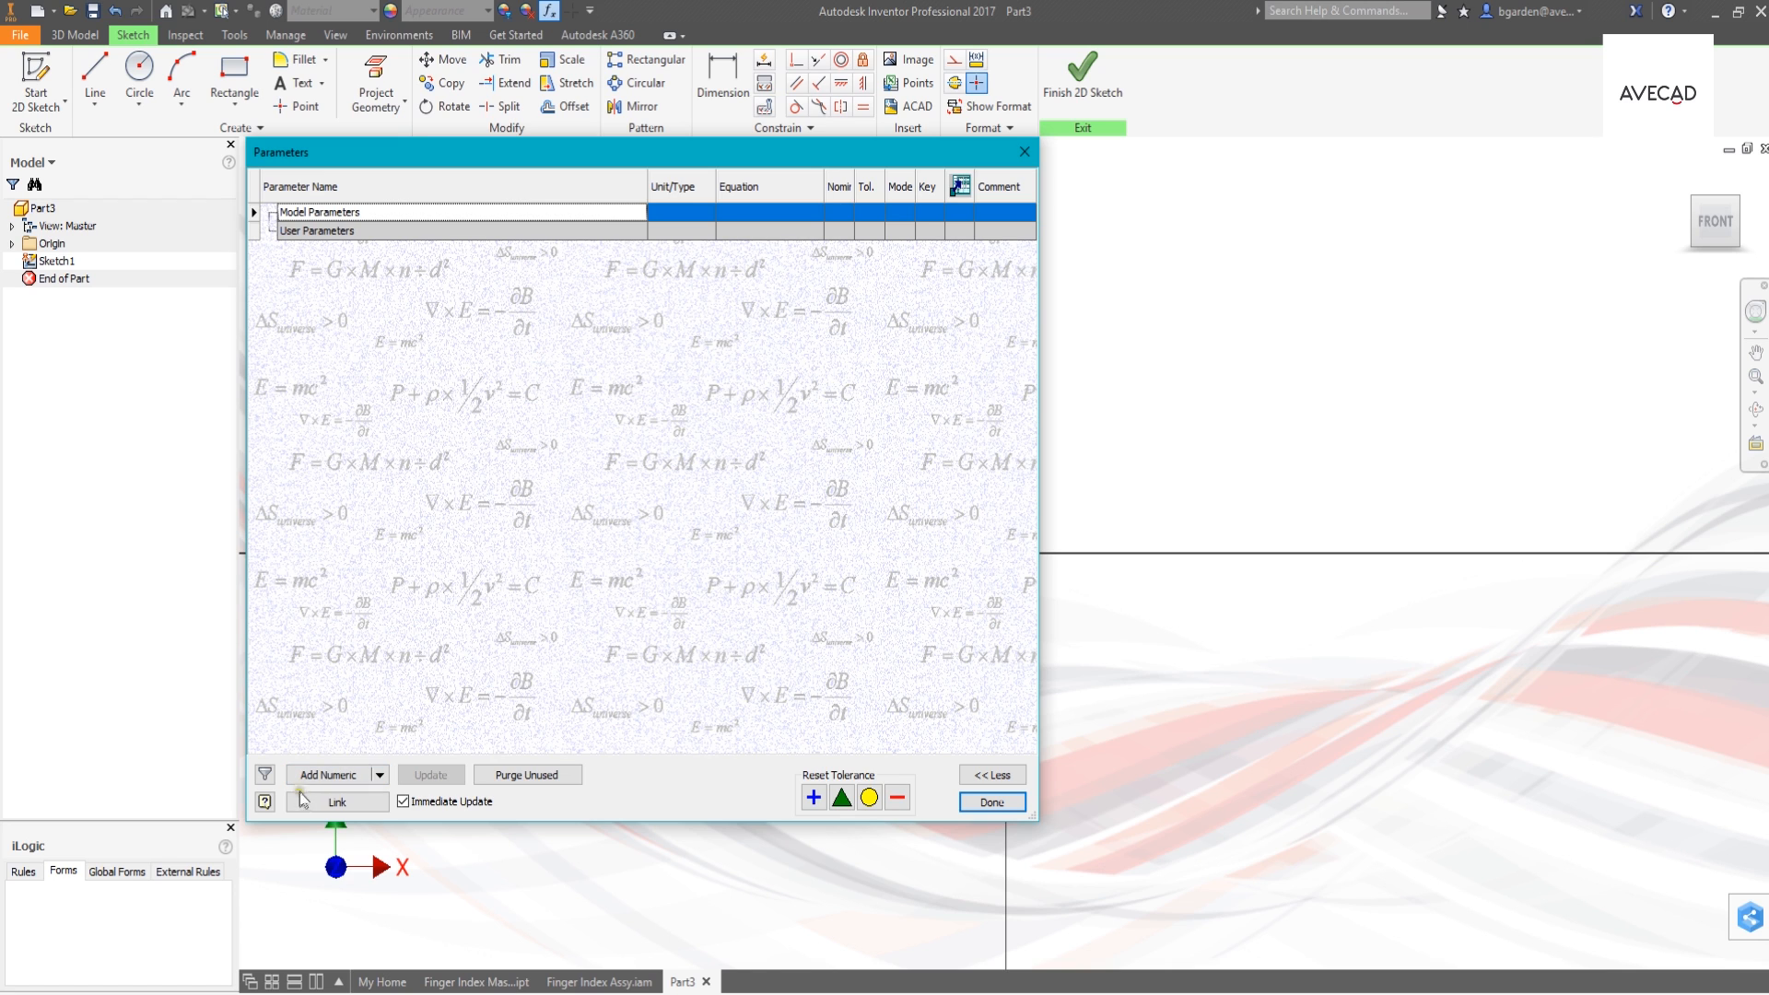
{"action": "left_click", "coordinate": [341, 800]}
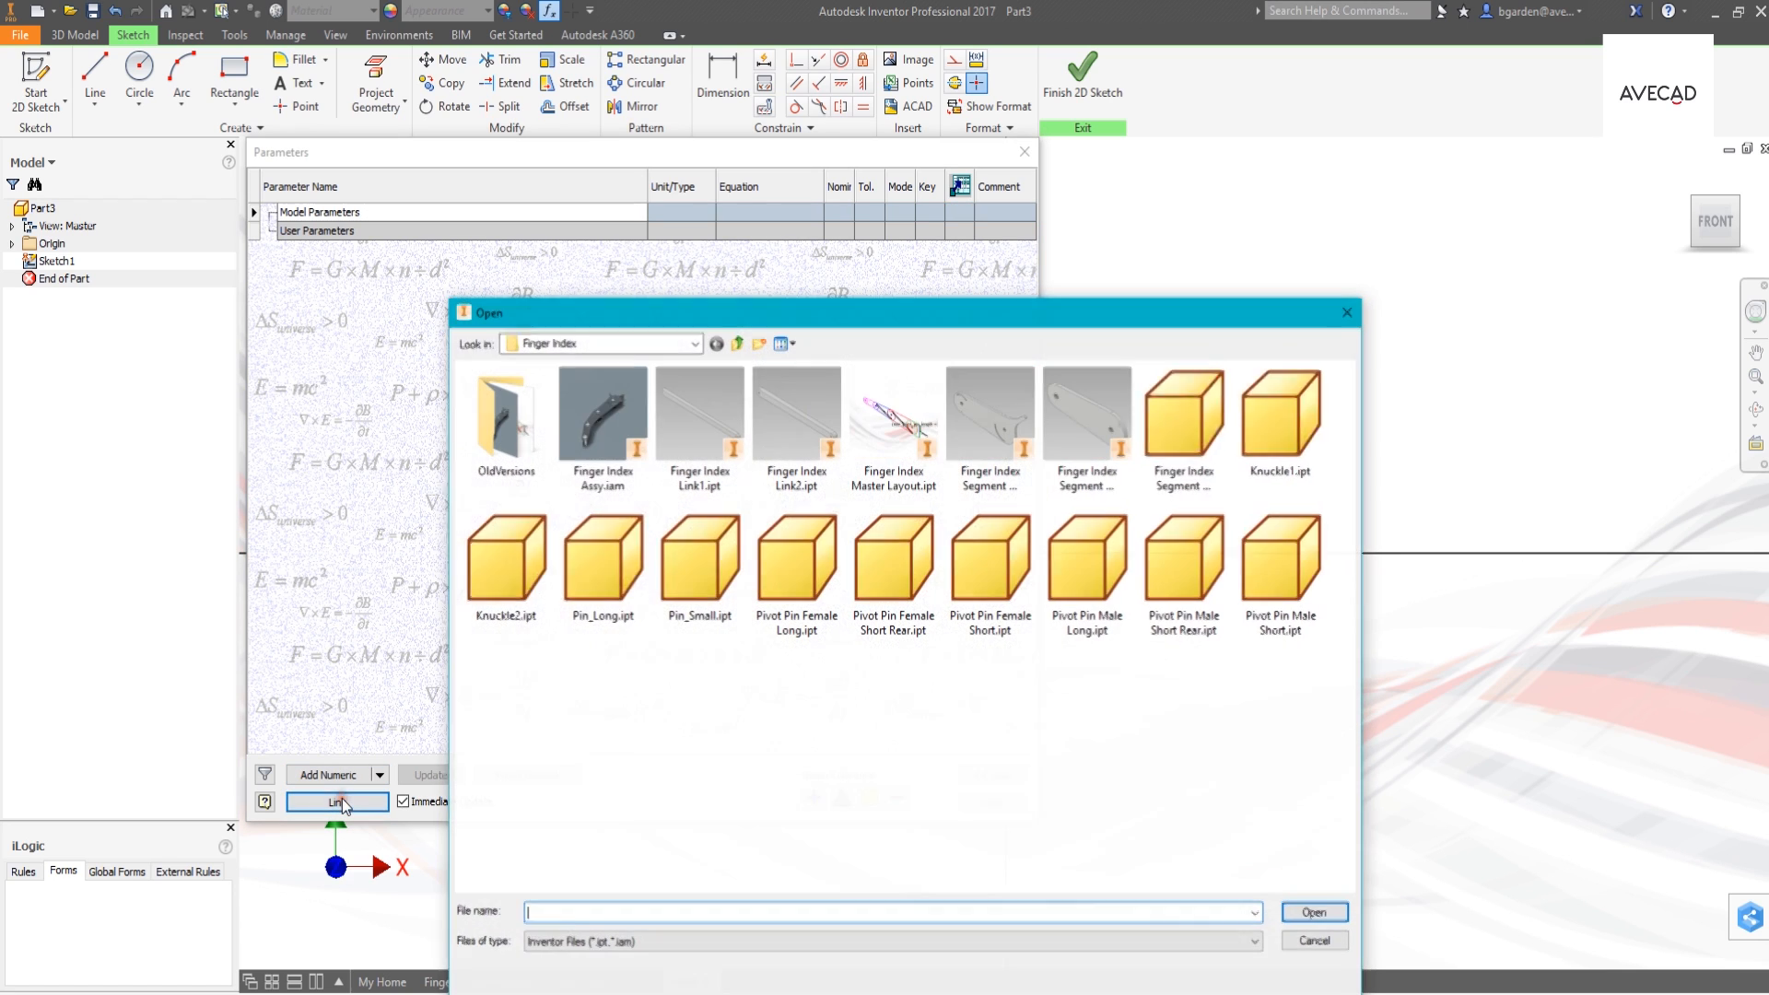
{"action": "left_click_drag", "start_coordinate": [679, 313], "coordinate": [583, 154]}
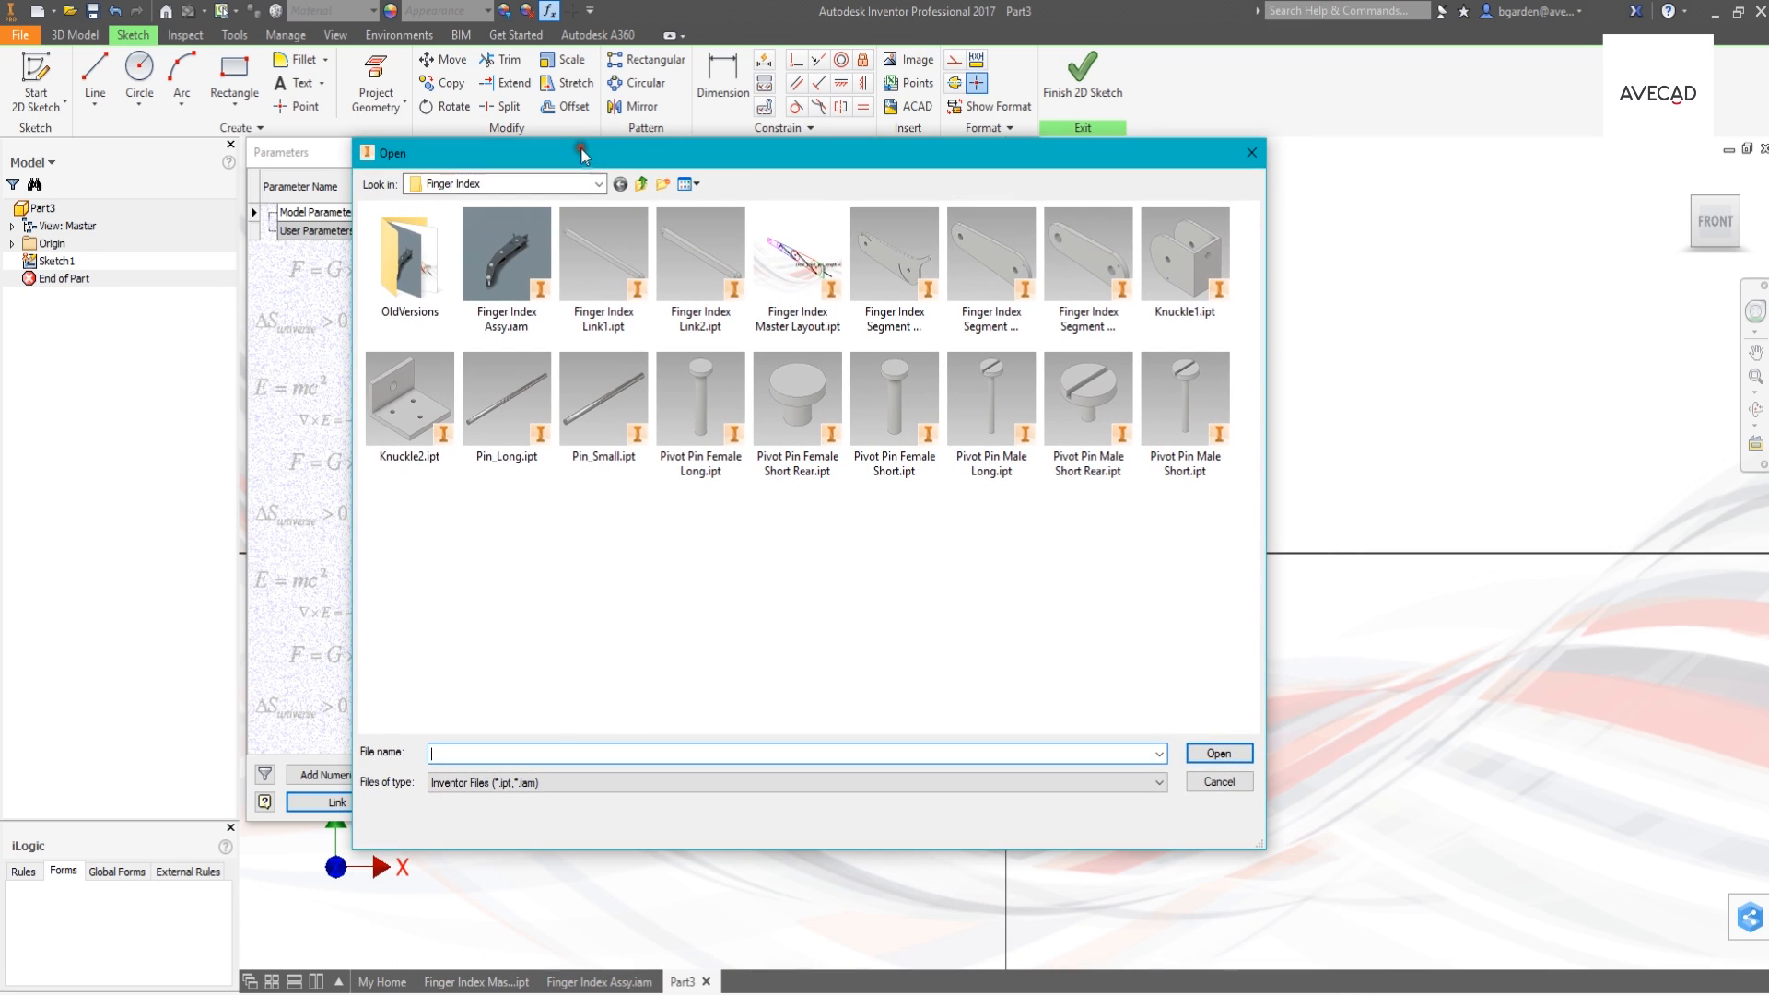
{"action": "left_click", "coordinate": [509, 783]}
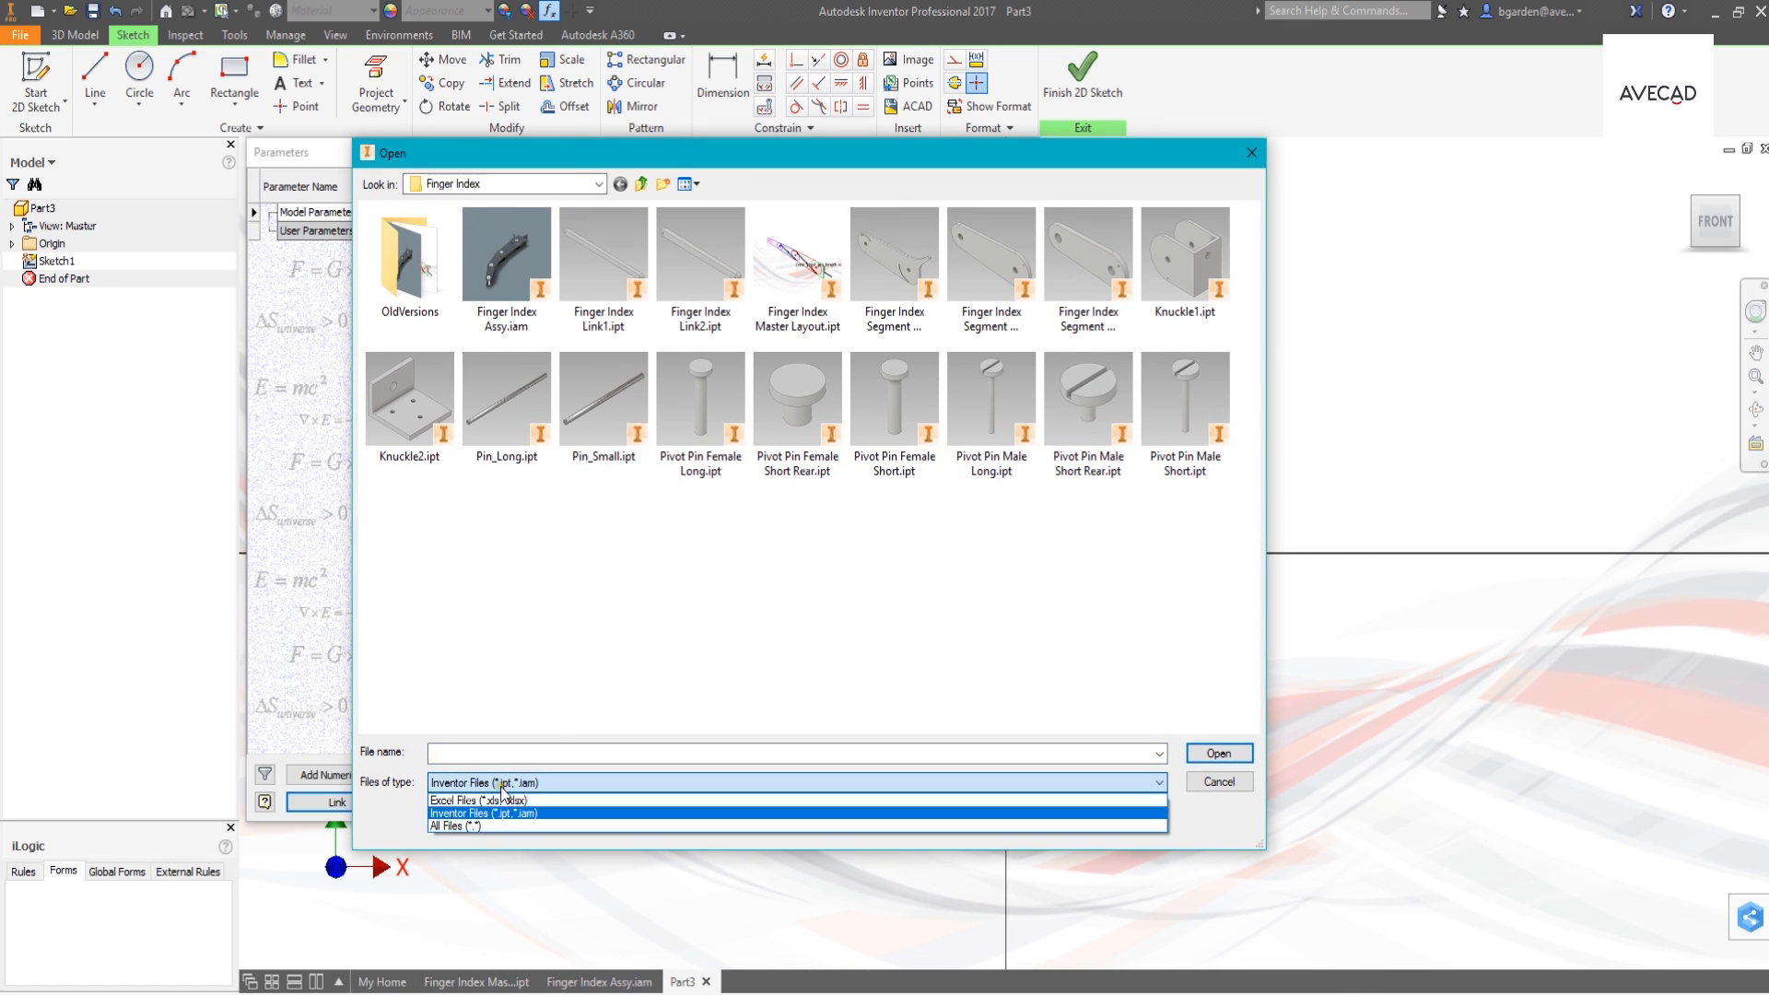
{"action": "left_click", "coordinate": [501, 784]}
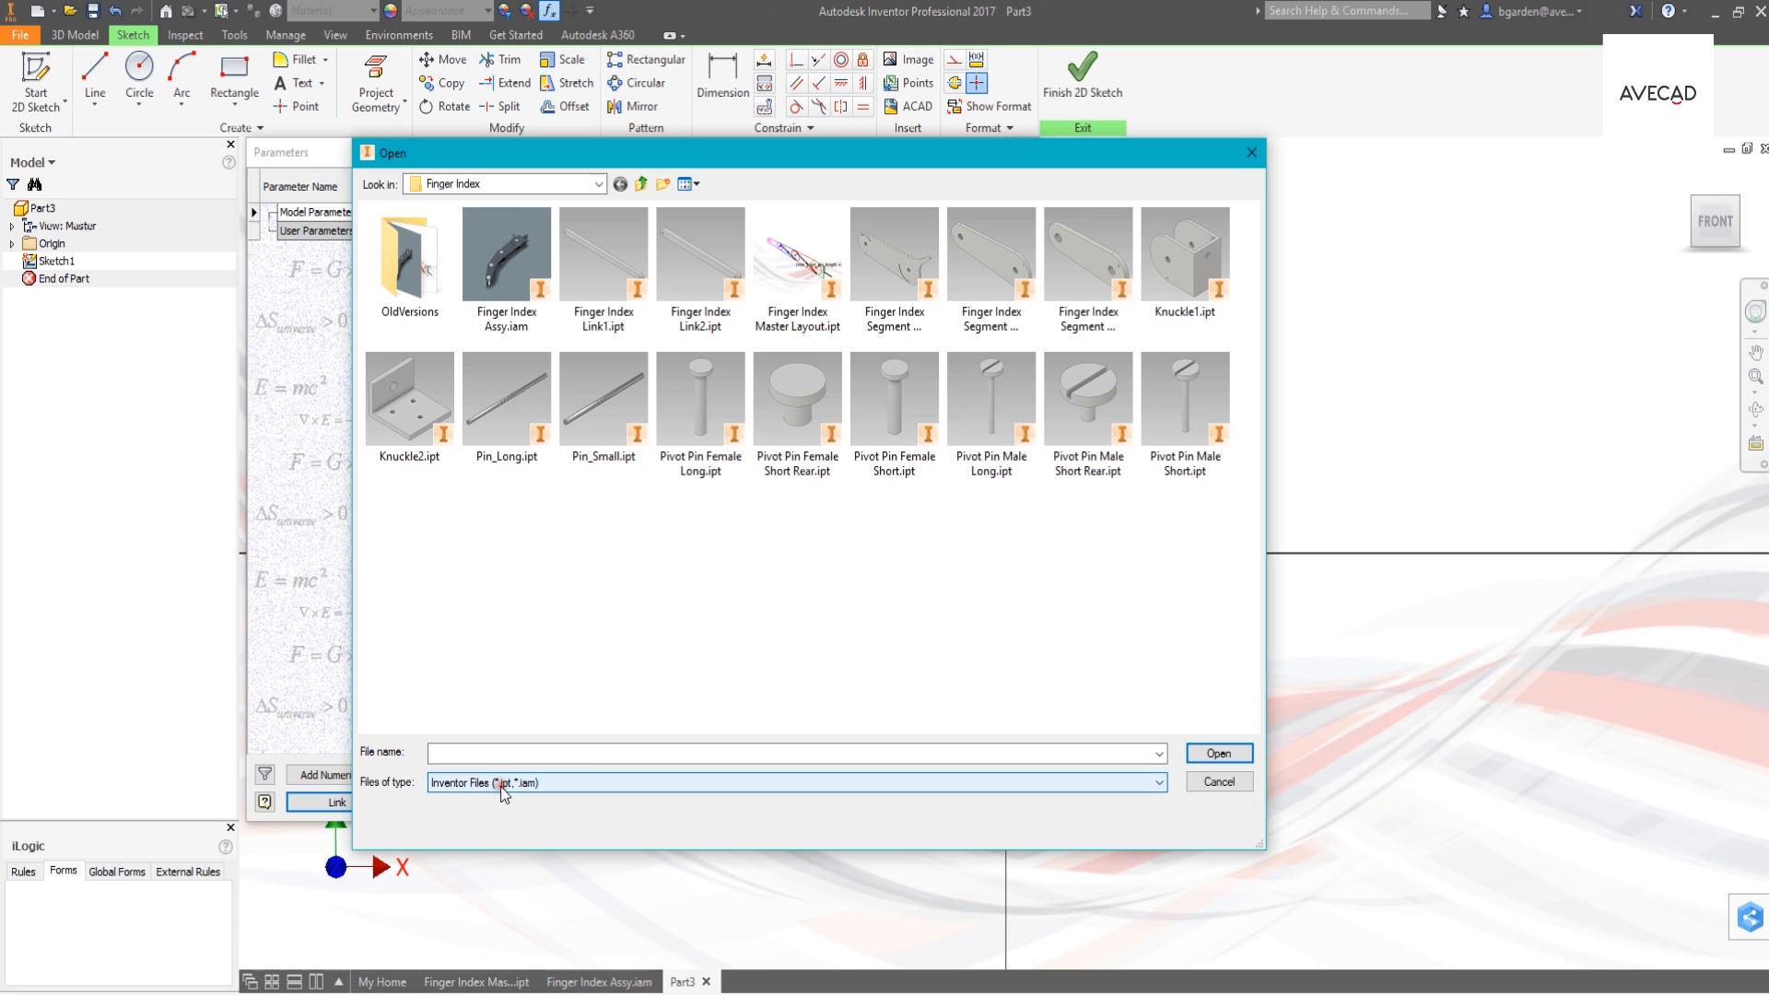
{"action": "double_click", "coordinate": [798, 293]}
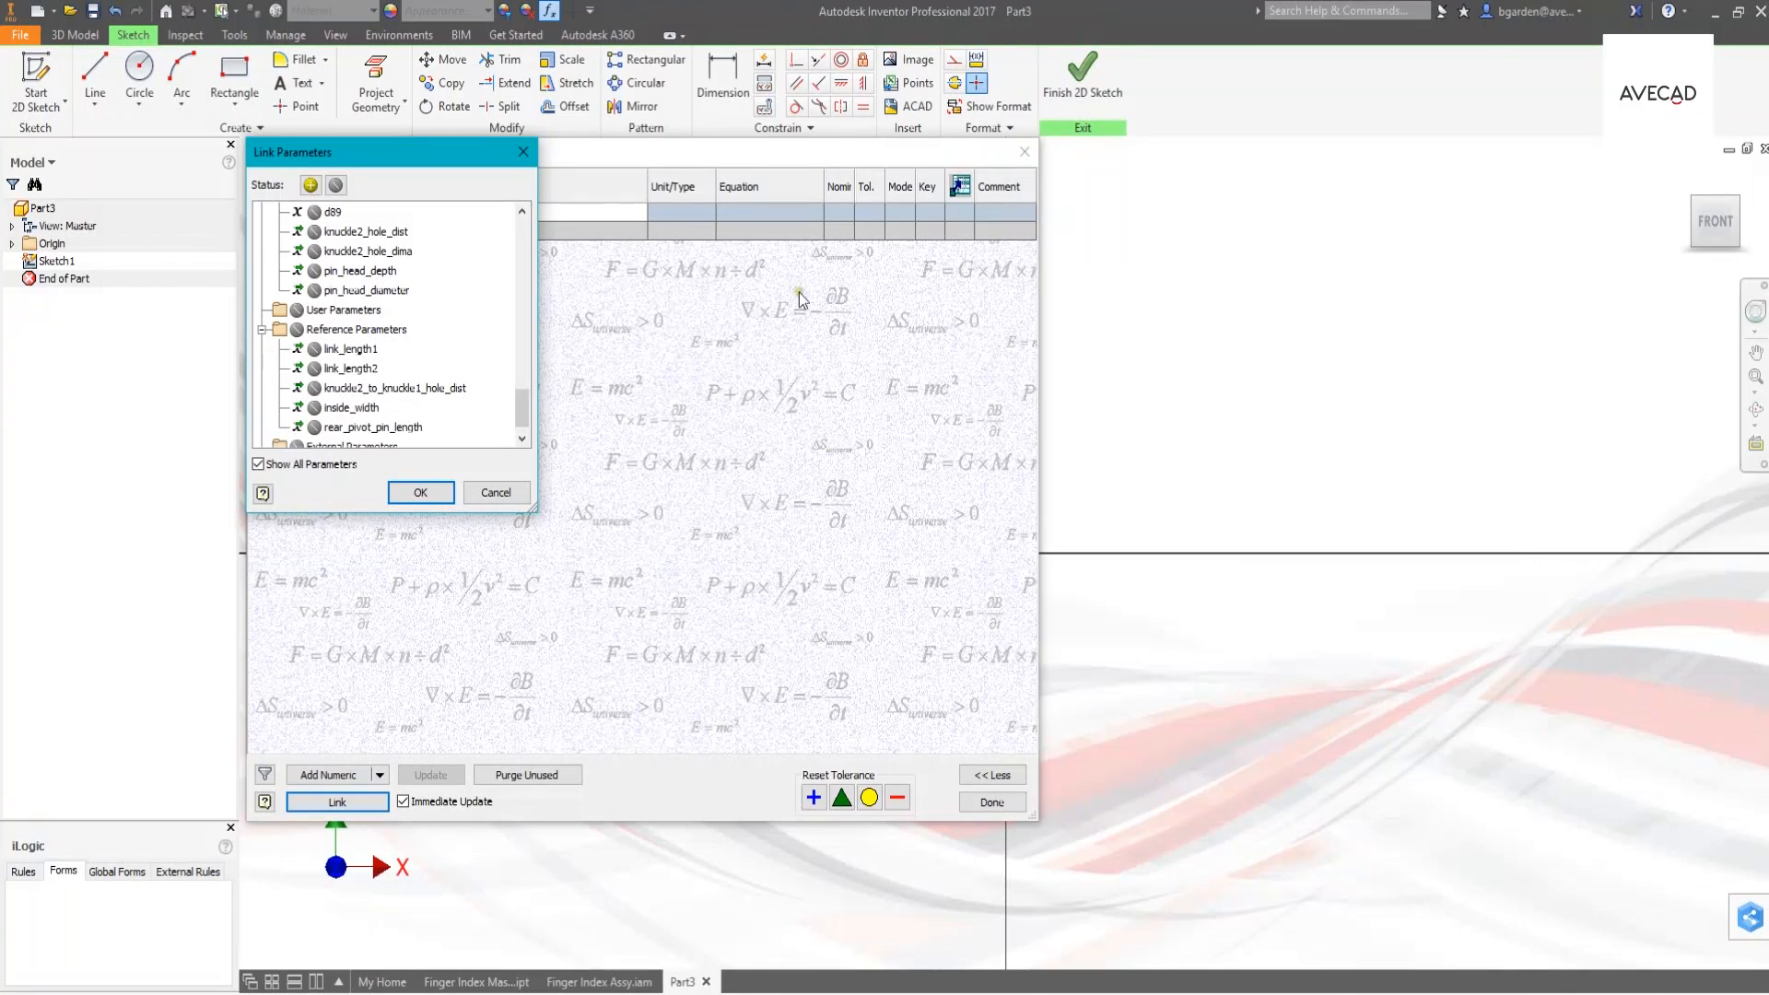
- Include the model parameters length2, diam2 and diam3 from the master layout as linked parameters of the new part
{"action": "left_click_drag", "start_coordinate": [523, 411], "coordinate": [528, 234]}
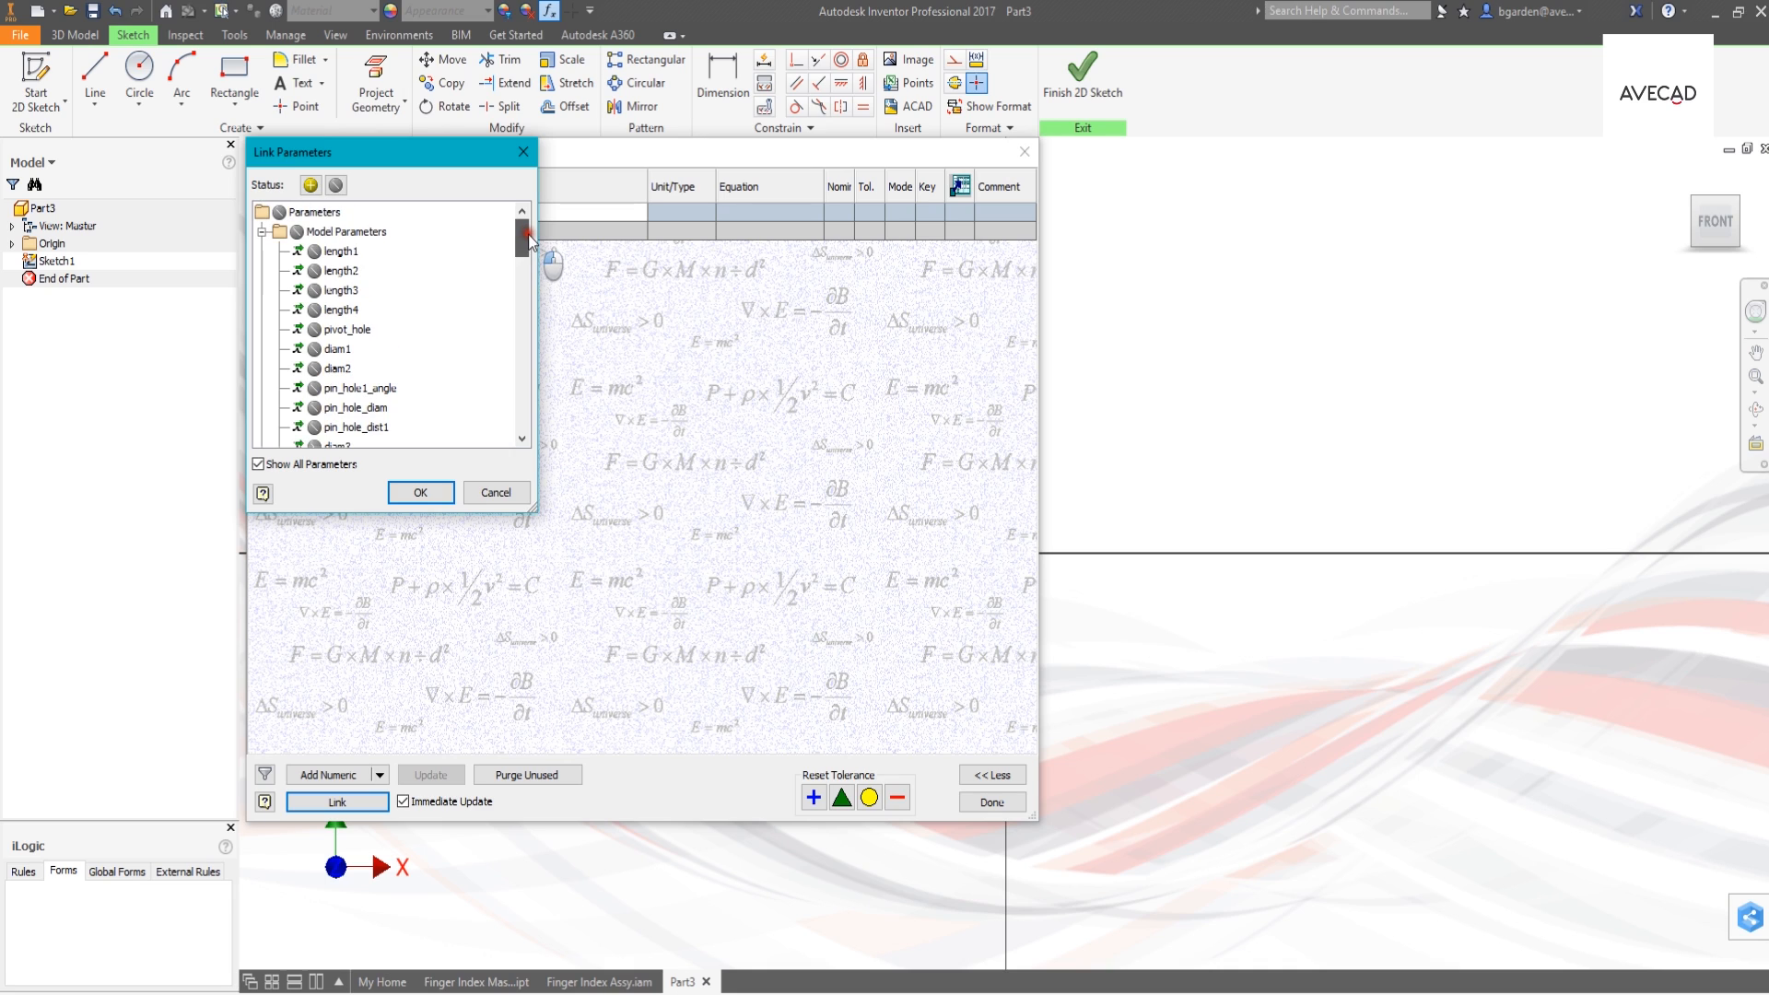
{"action": "left_click", "coordinate": [314, 271]}
{"action": "left_click", "coordinate": [316, 367]}
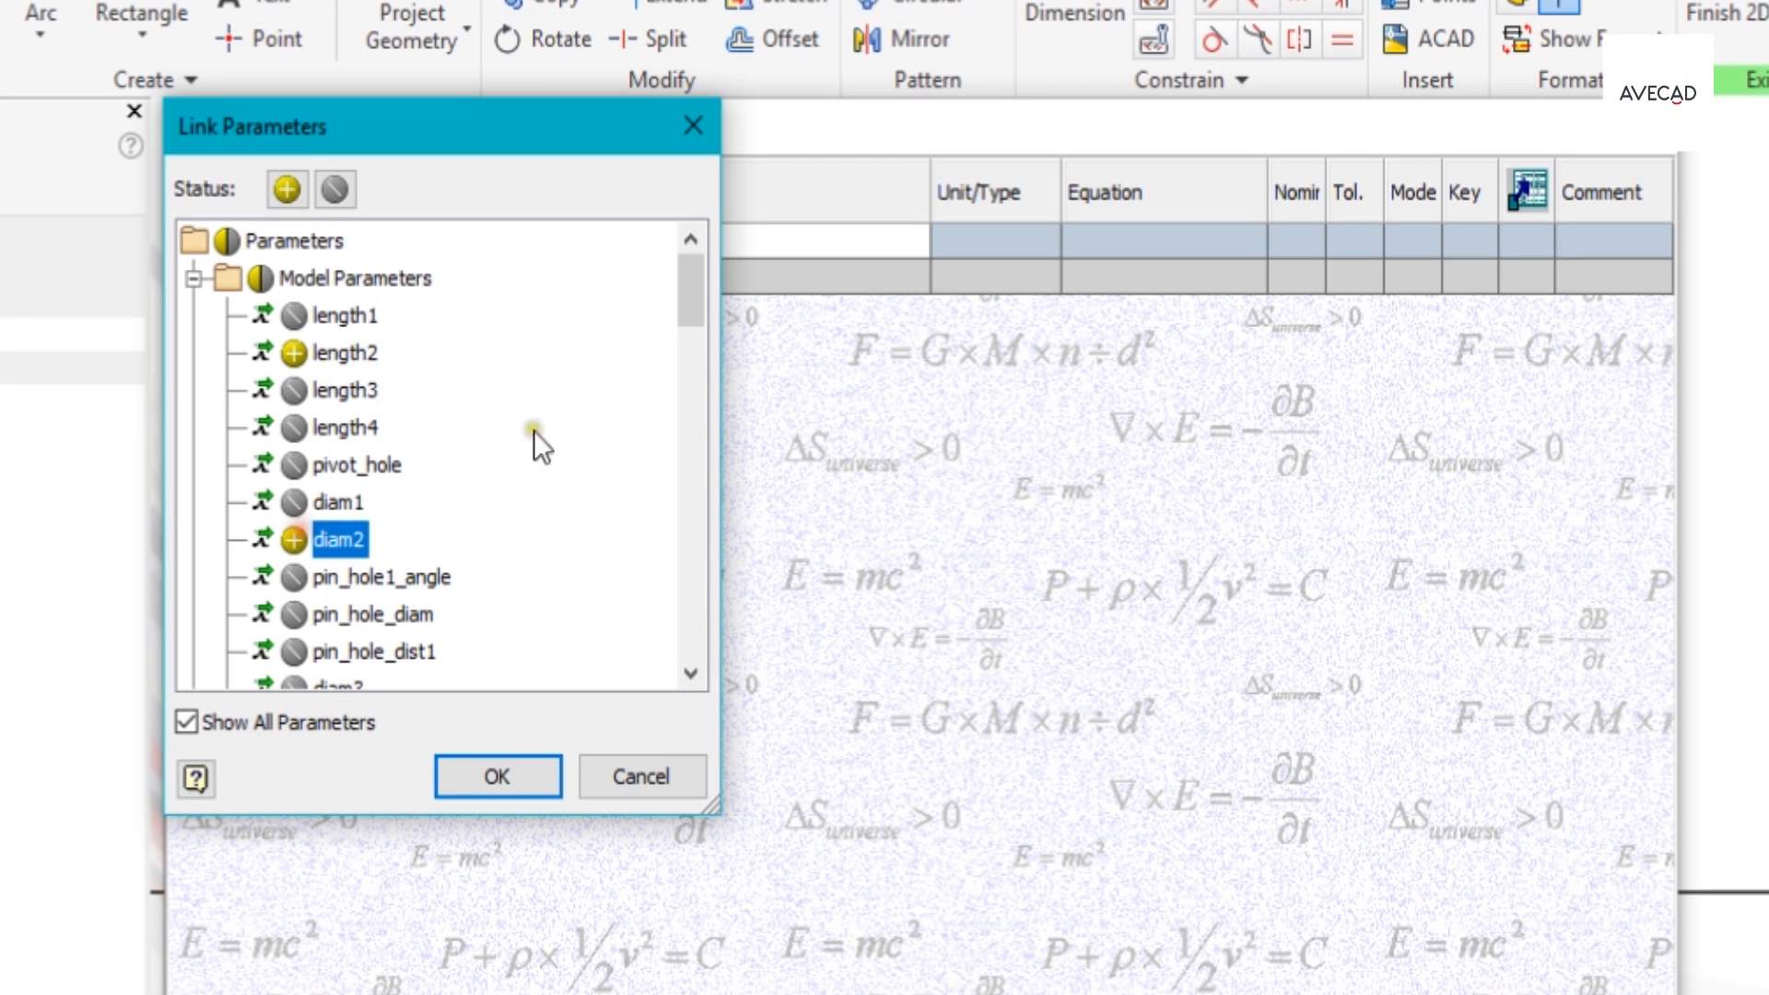
{"action": "left_click_drag", "start_coordinate": [684, 295], "coordinate": [683, 329]}
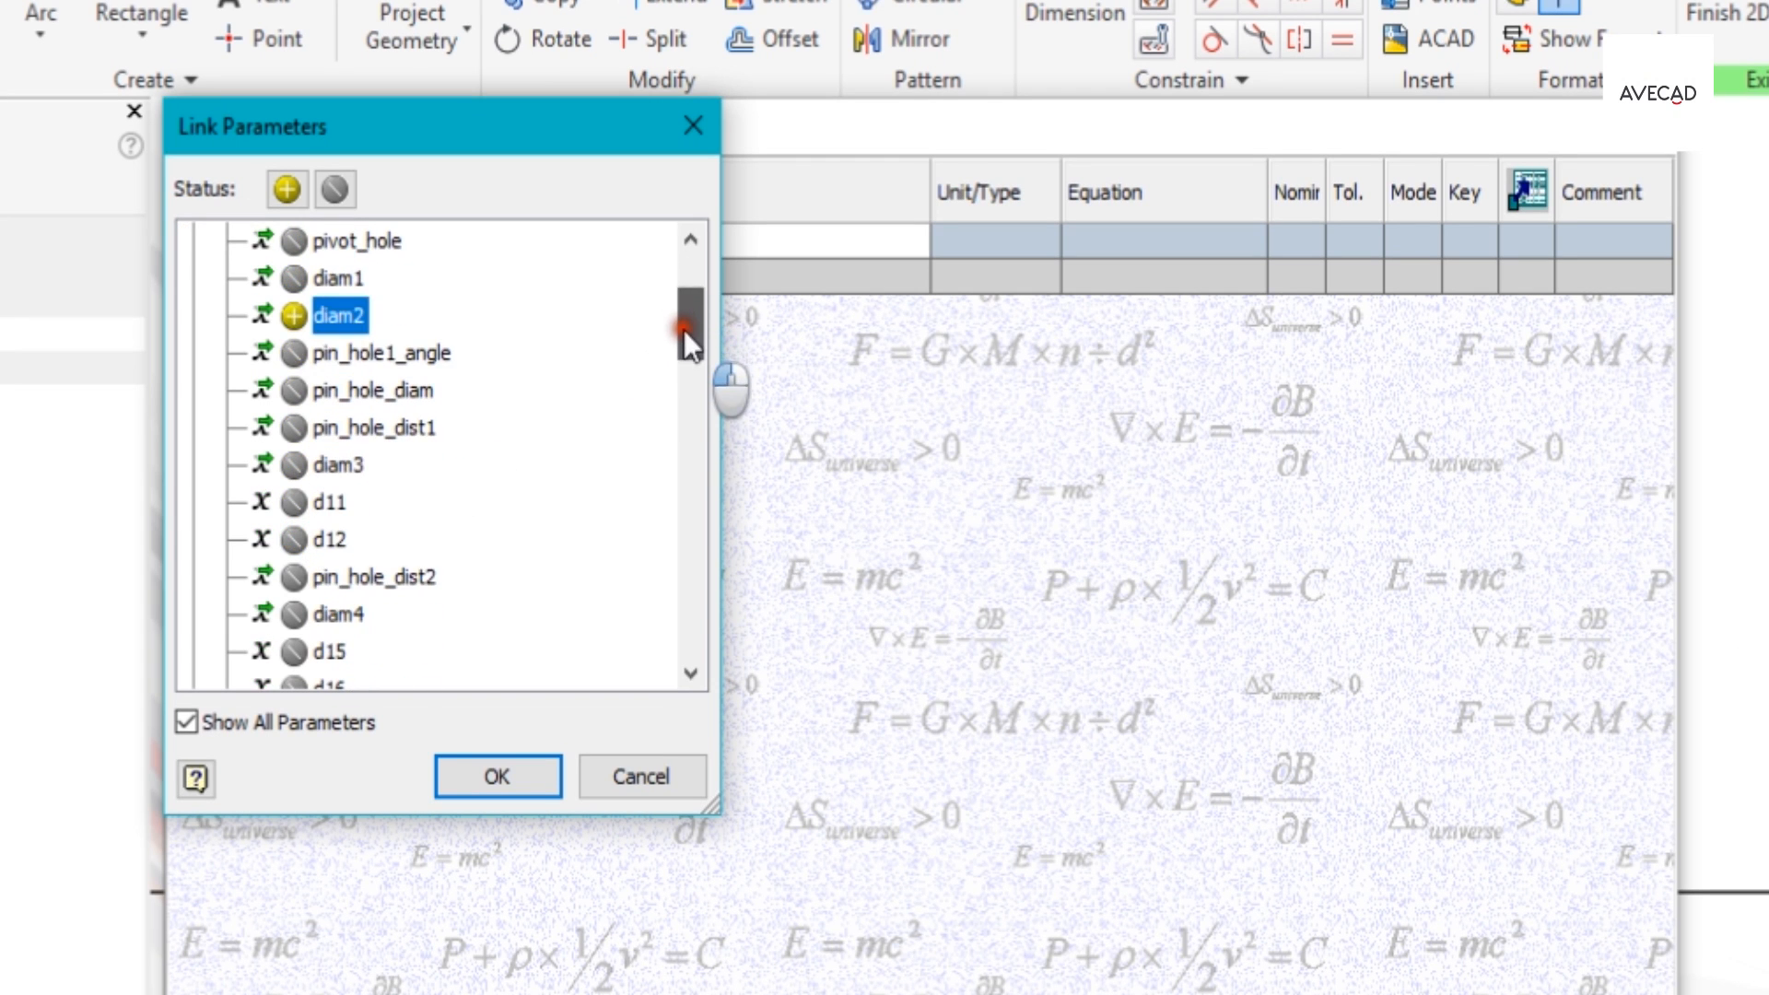
{"action": "left_click", "coordinate": [295, 466]}
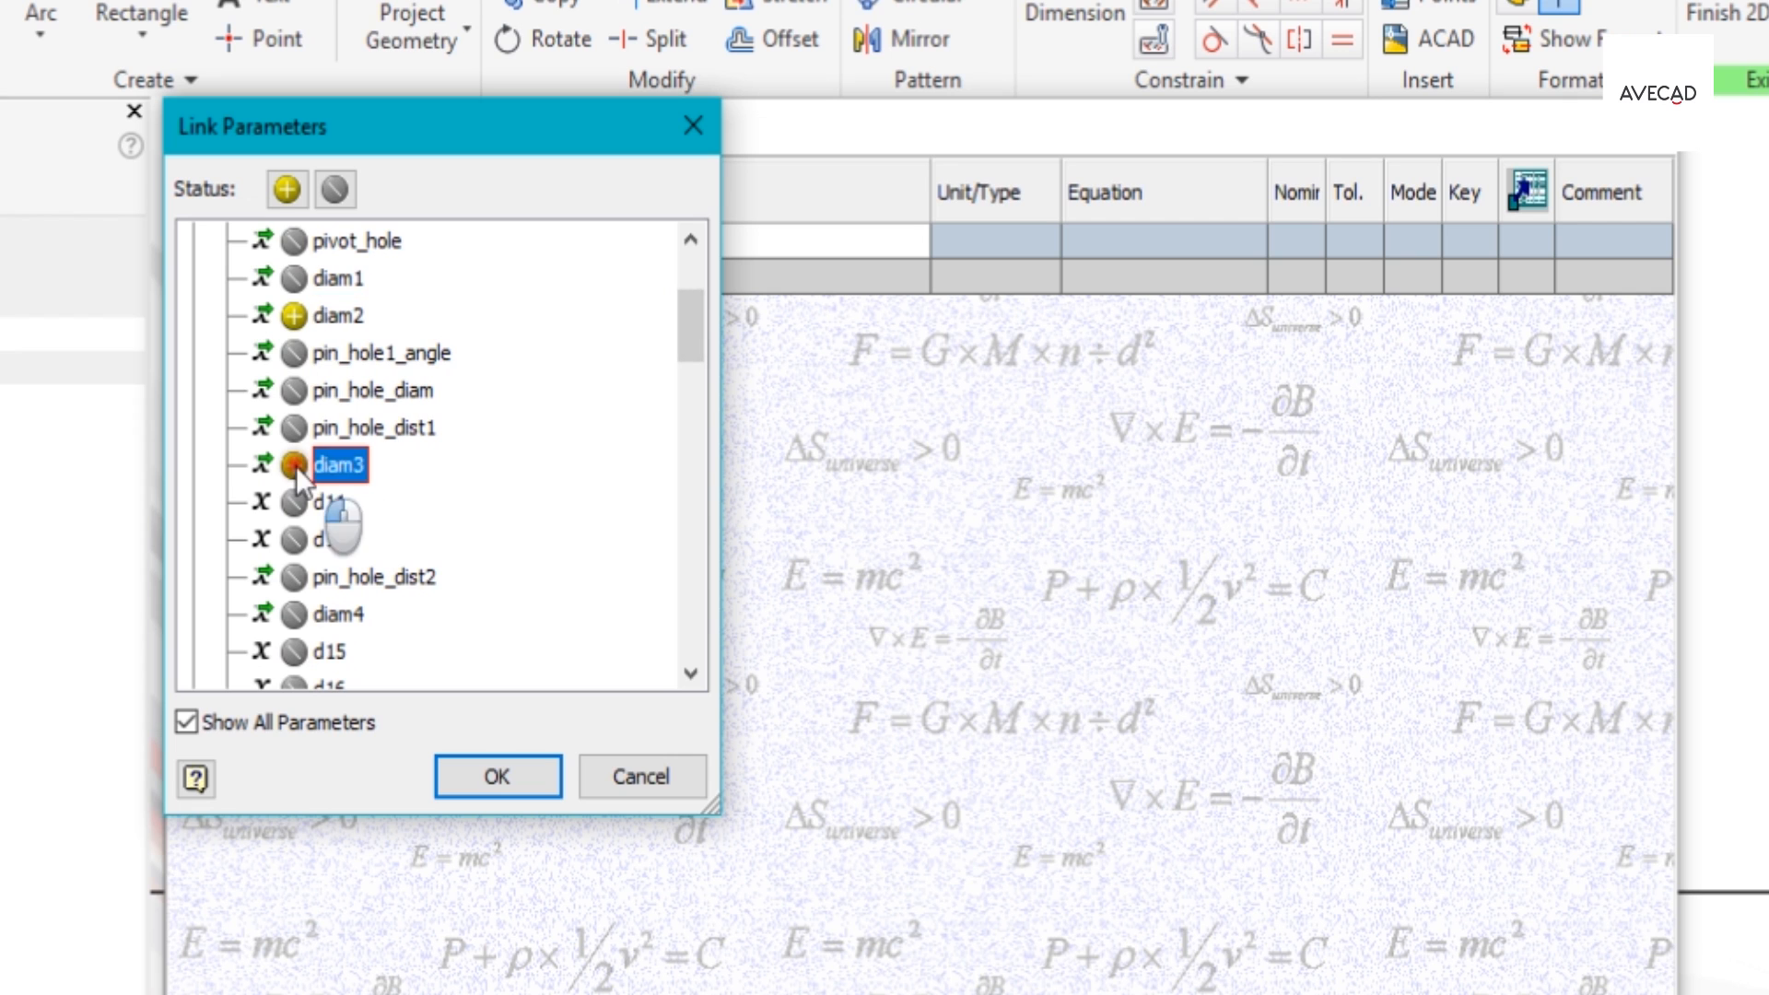
{"action": "left_click", "coordinate": [458, 777]}
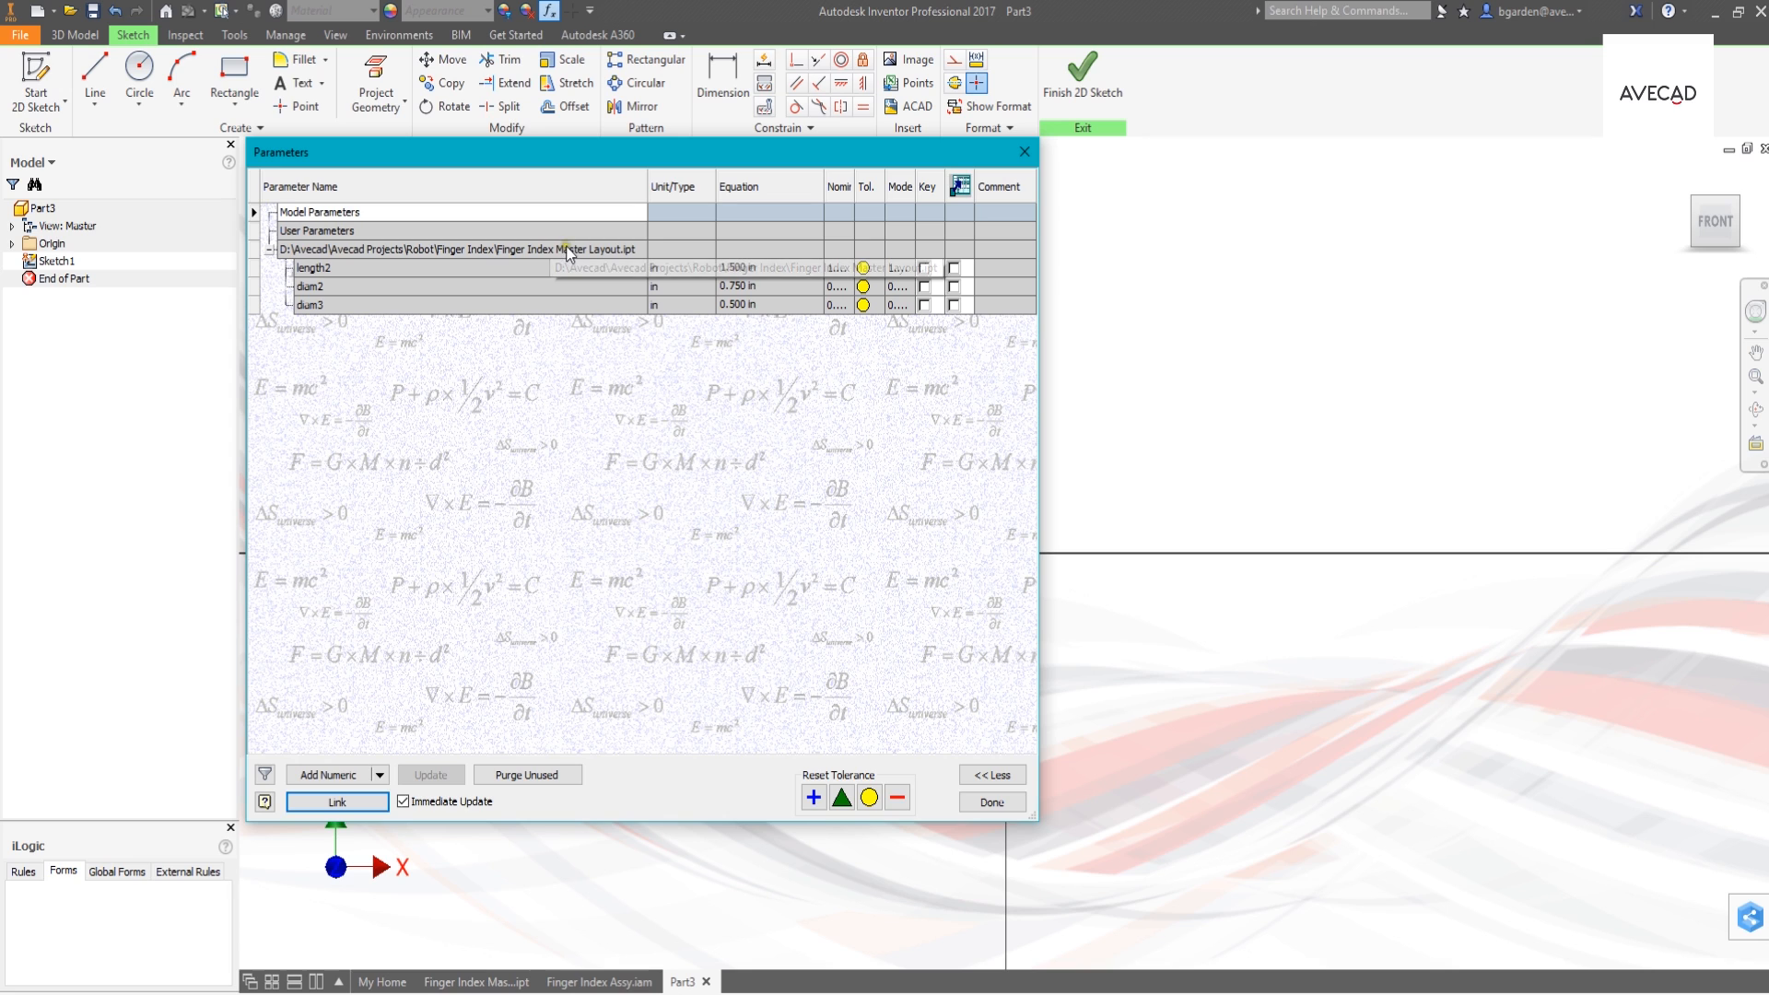
- Add pivot_hole from the master layout to the part's linked parameters and close the parameters table
{"action": "right_click", "coordinate": [452, 250]}
{"action": "left_click", "coordinate": [491, 263]}
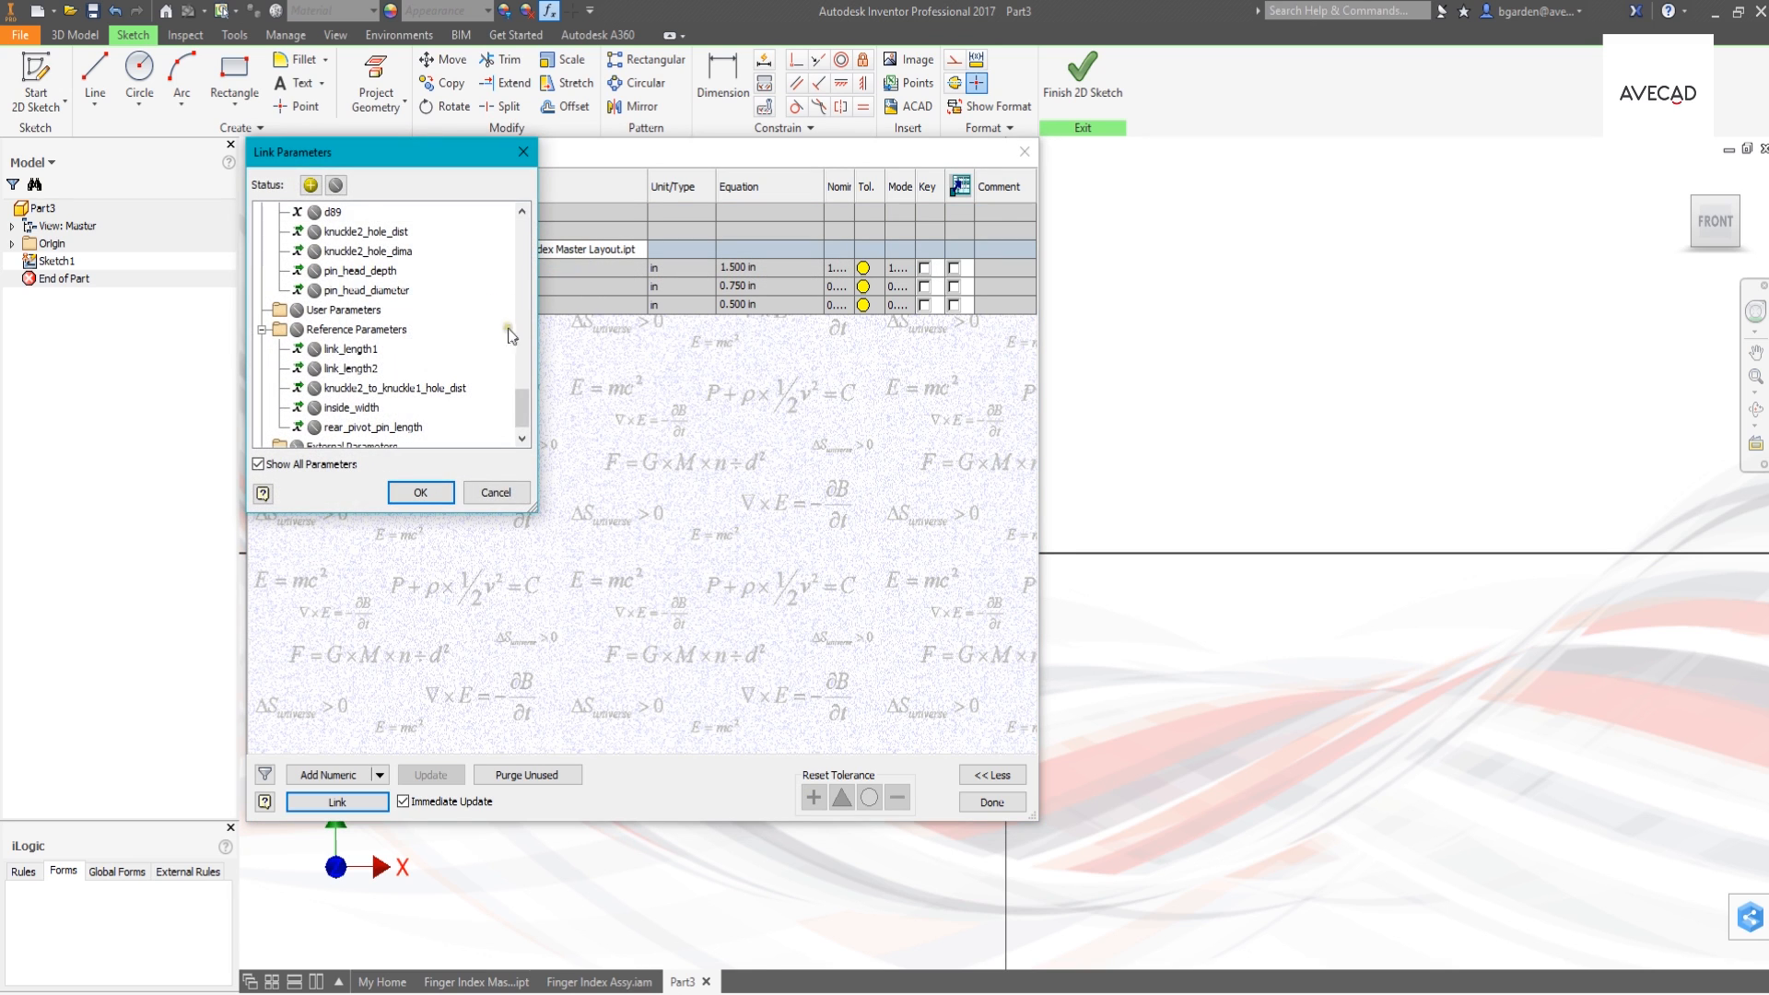
{"action": "left_click_drag", "start_coordinate": [523, 402], "coordinate": [529, 248]}
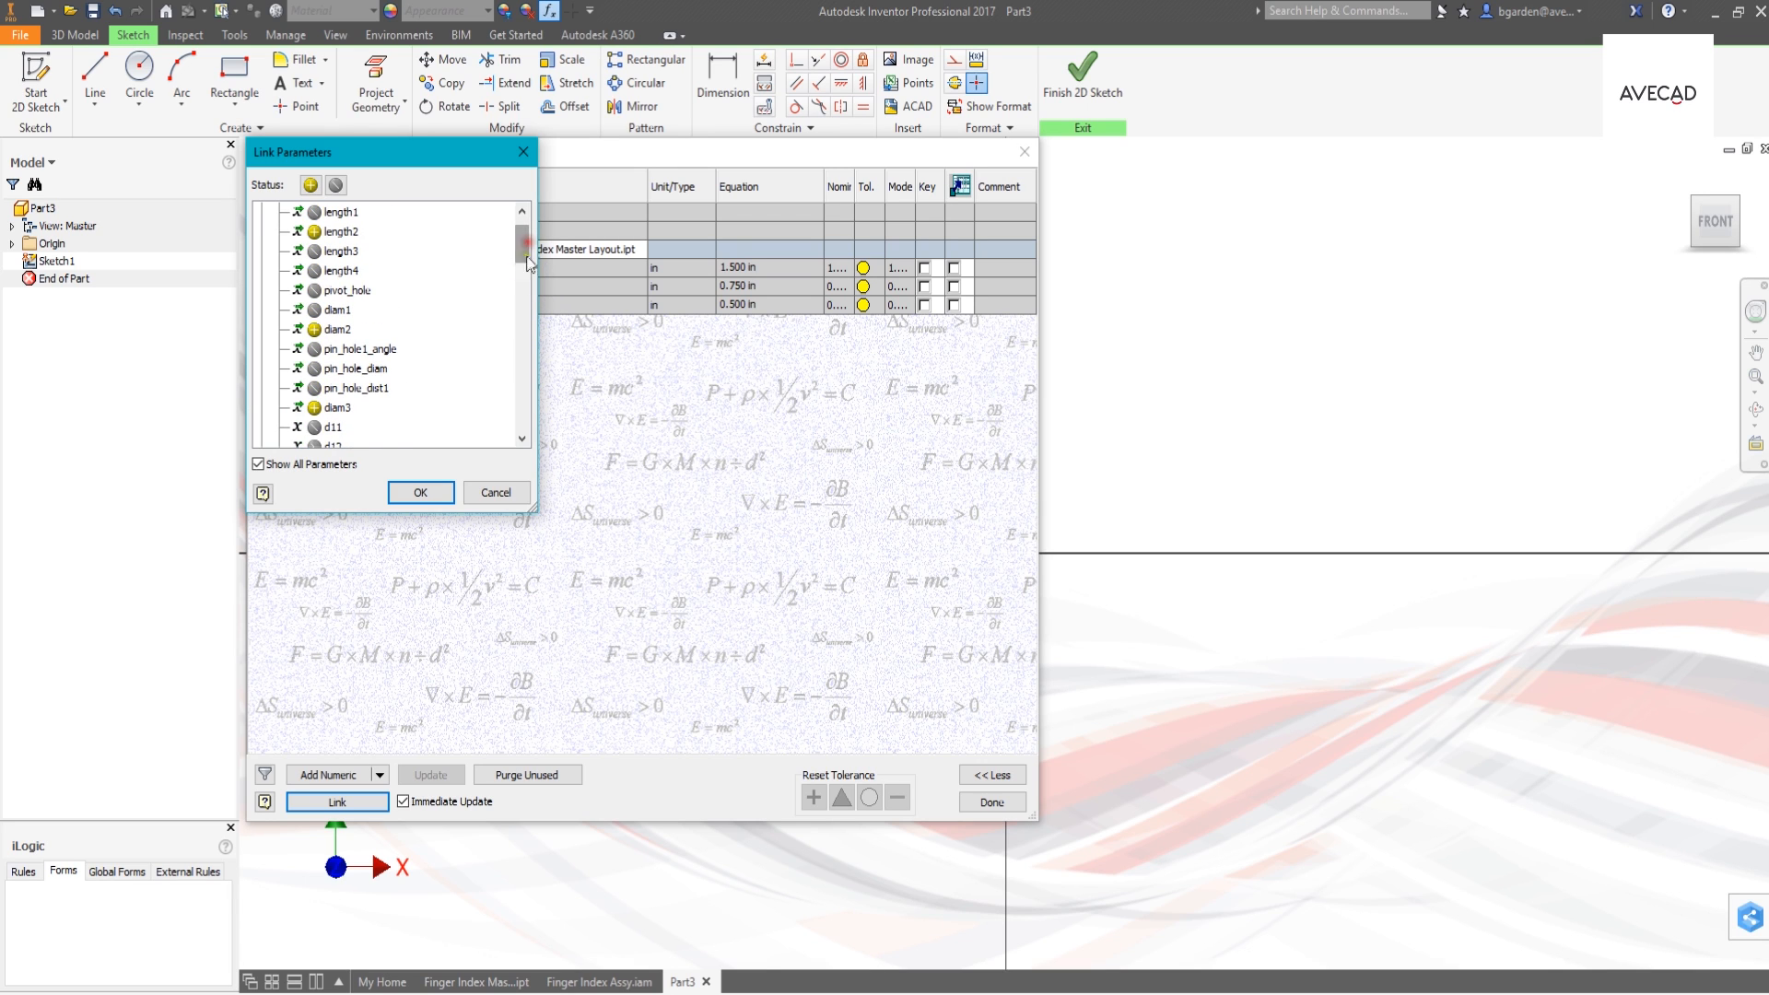
{"action": "left_click", "coordinate": [315, 290]}
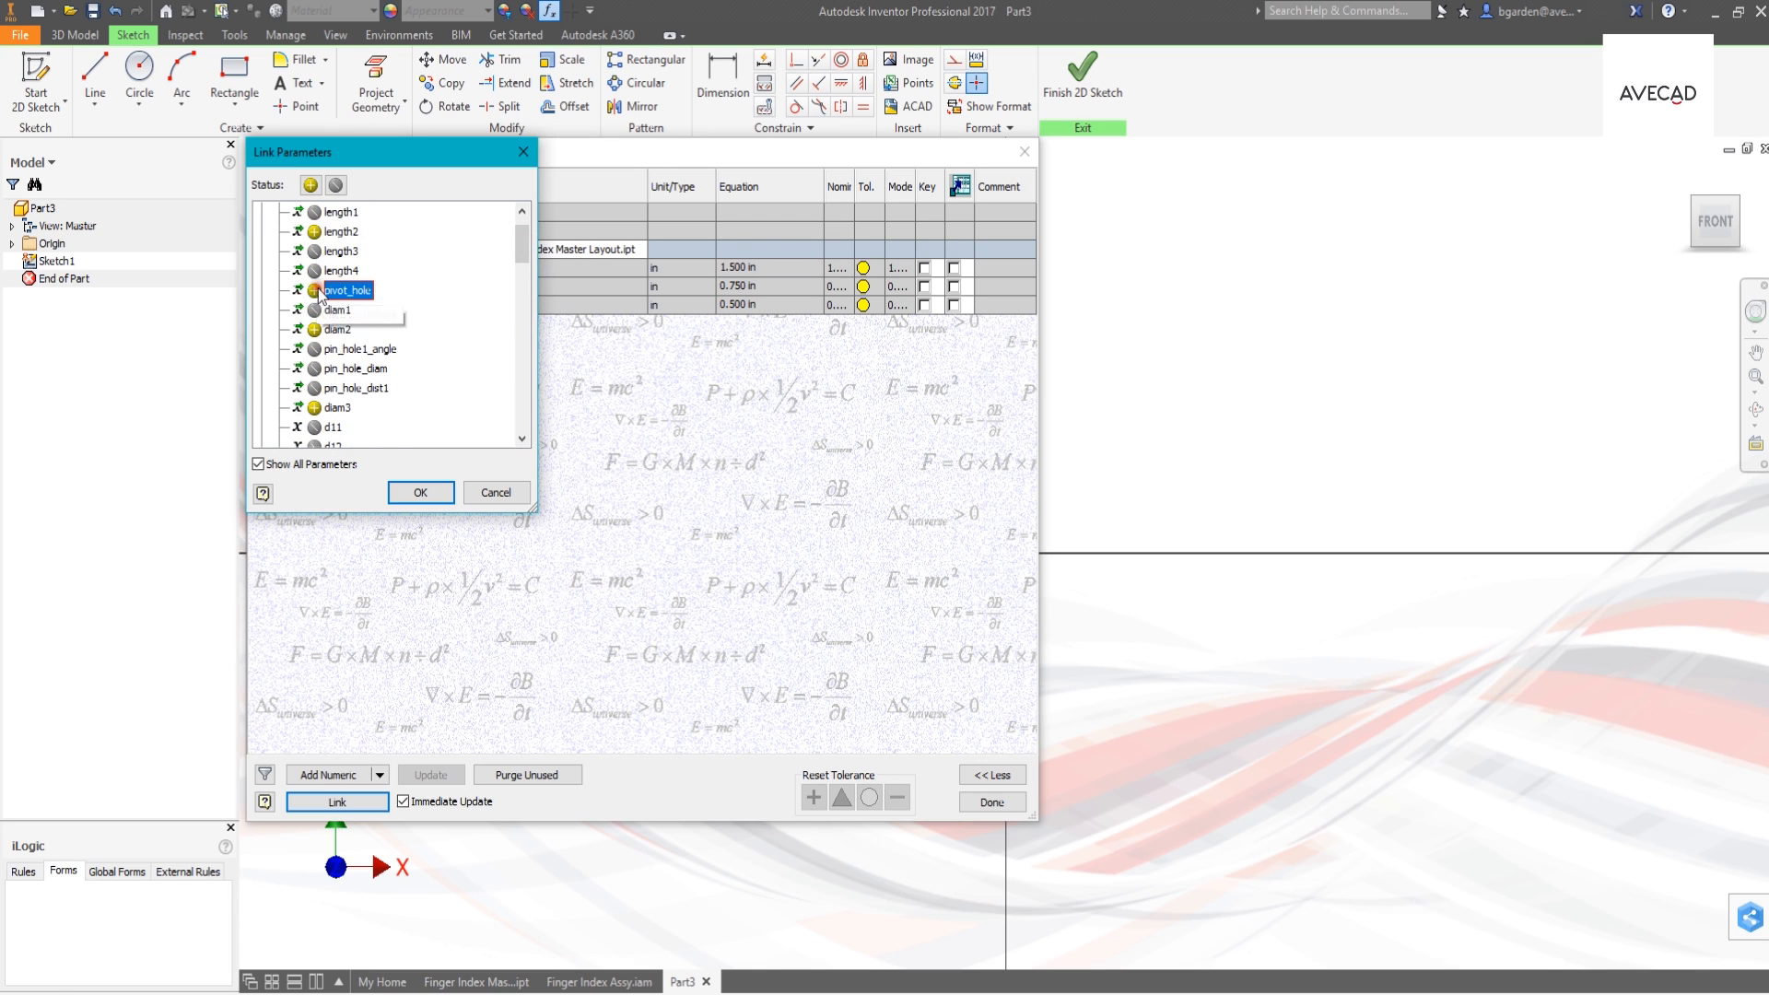
{"action": "left_click", "coordinate": [422, 493]}
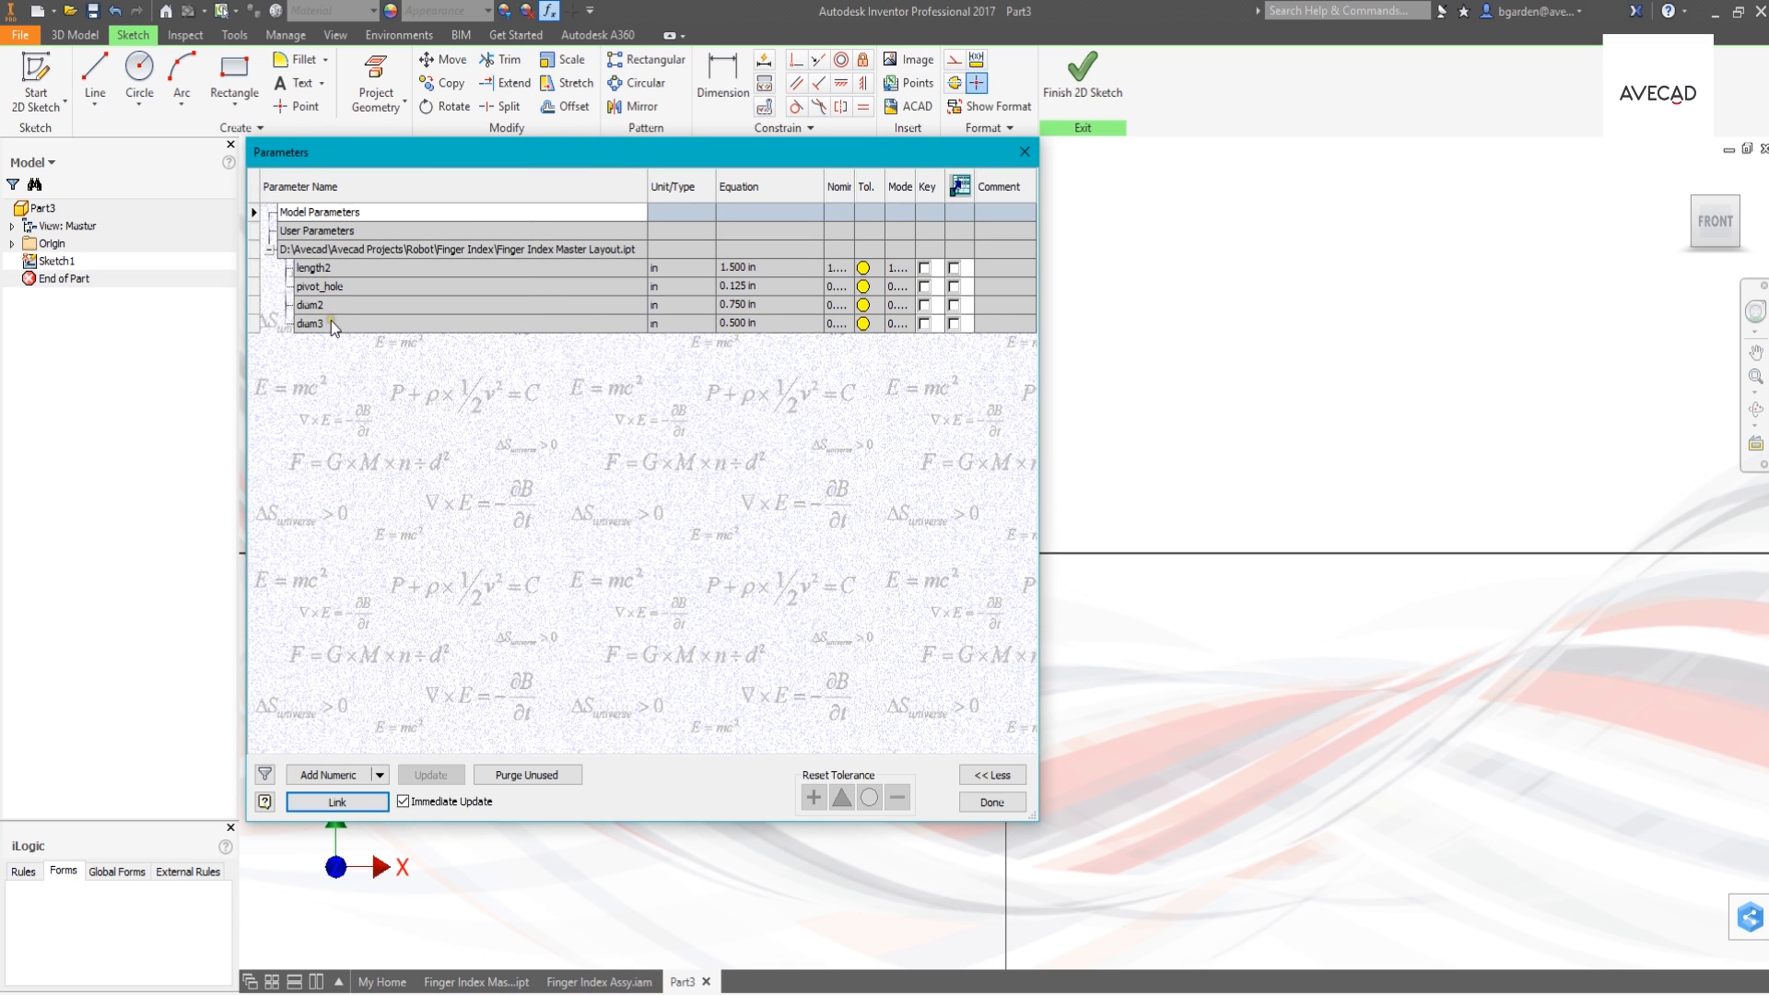
{"action": "left_click", "coordinate": [992, 802]}
- Sketch a slightly inclined construction line spanning both sides of the sketch origin, above the horizontal axis
{"action": "left_click", "coordinate": [79, 96]}
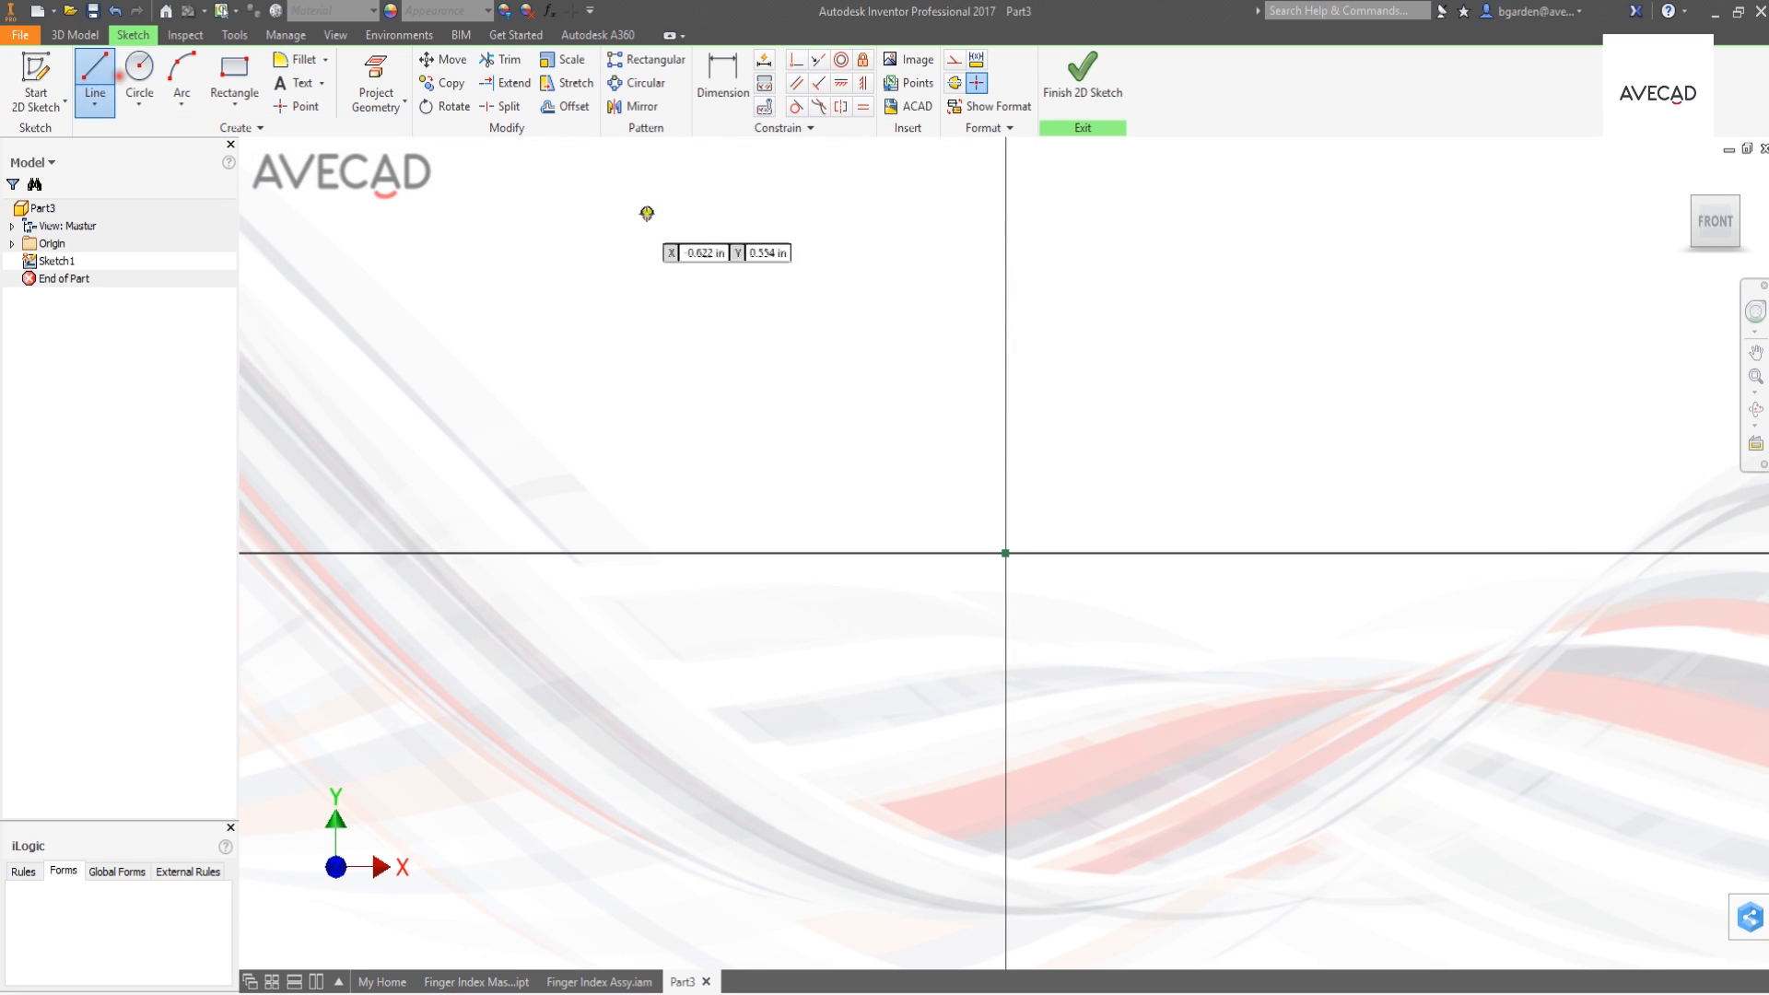
{"action": "left_click", "coordinate": [953, 59]}
{"action": "left_click", "coordinate": [702, 480]}
{"action": "left_click", "coordinate": [1222, 428]}
{"action": "right_click", "coordinate": [1215, 387]}
{"action": "left_click", "coordinate": [1279, 387]}
- Sketch a normal, non-construction circle centred on each endpoint of the construction line
{"action": "left_click", "coordinate": [136, 68]}
{"action": "left_click", "coordinate": [954, 59]}
{"action": "left_click", "coordinate": [1221, 509]}
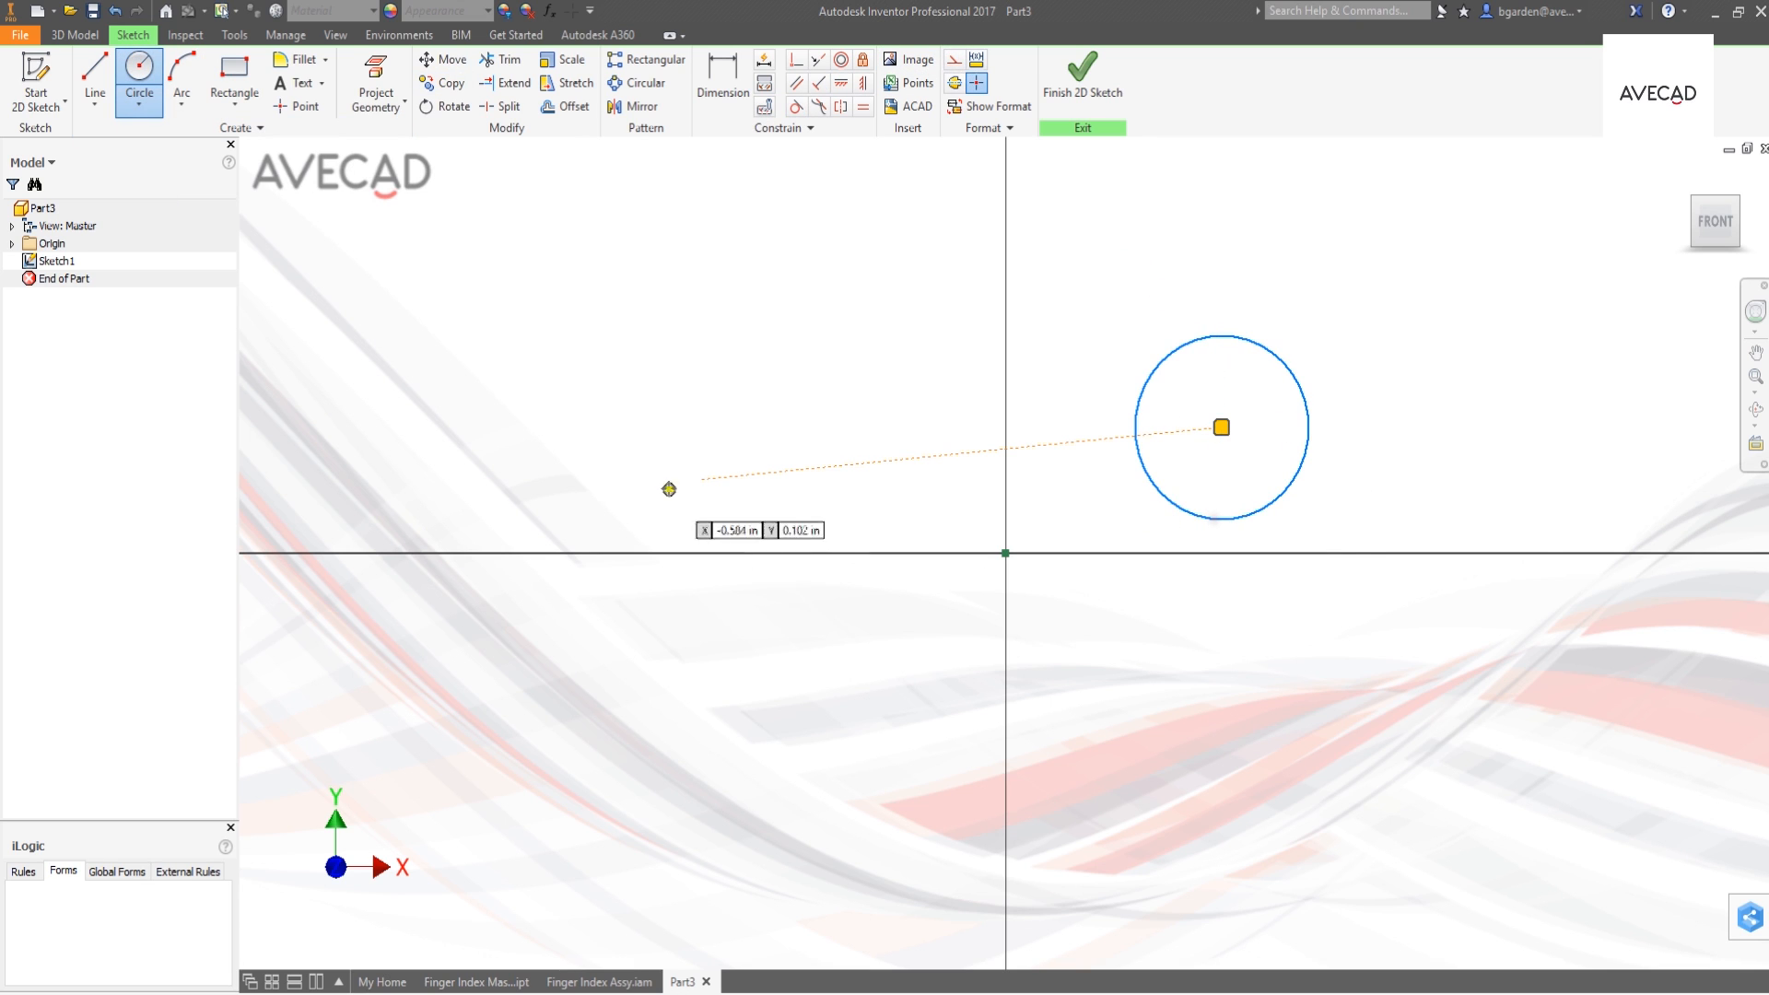
{"action": "left_click", "coordinate": [699, 480]}
{"action": "left_click", "coordinate": [701, 582]}
- Connect the two circles with one line above and one line below the construction line
{"action": "key", "text": "l"}
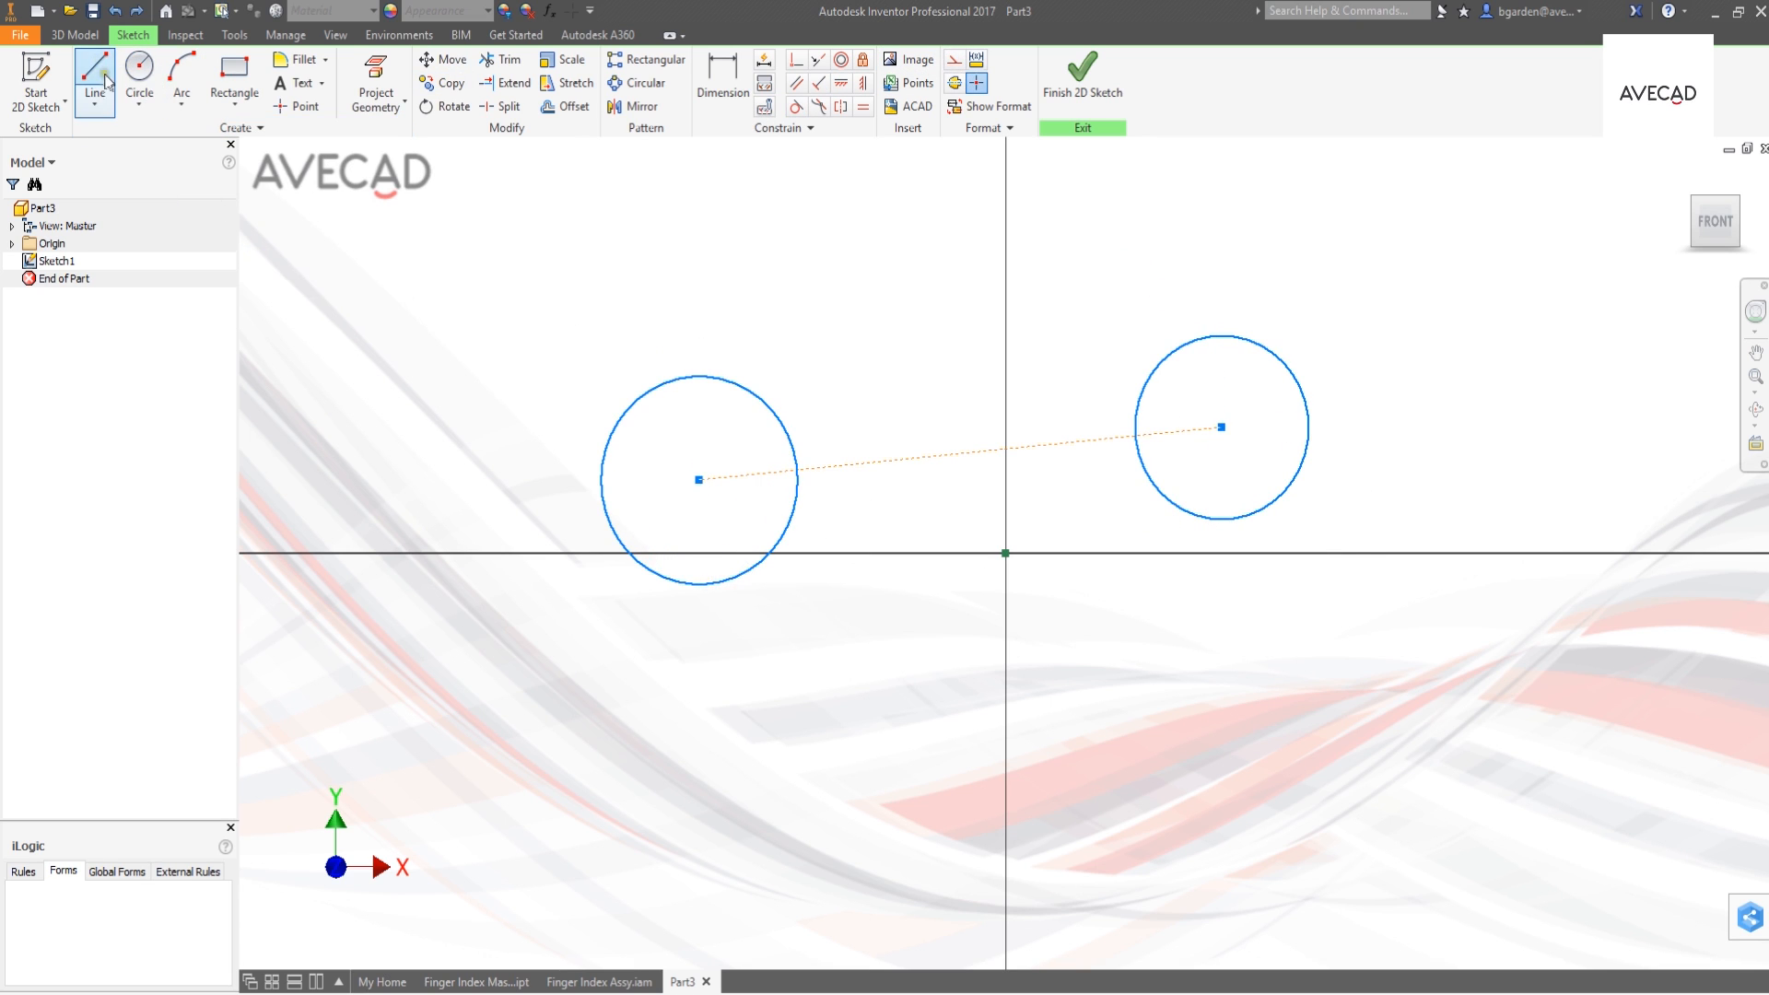
{"action": "left_click", "coordinate": [763, 396]}
{"action": "double_click", "coordinate": [1158, 364]}
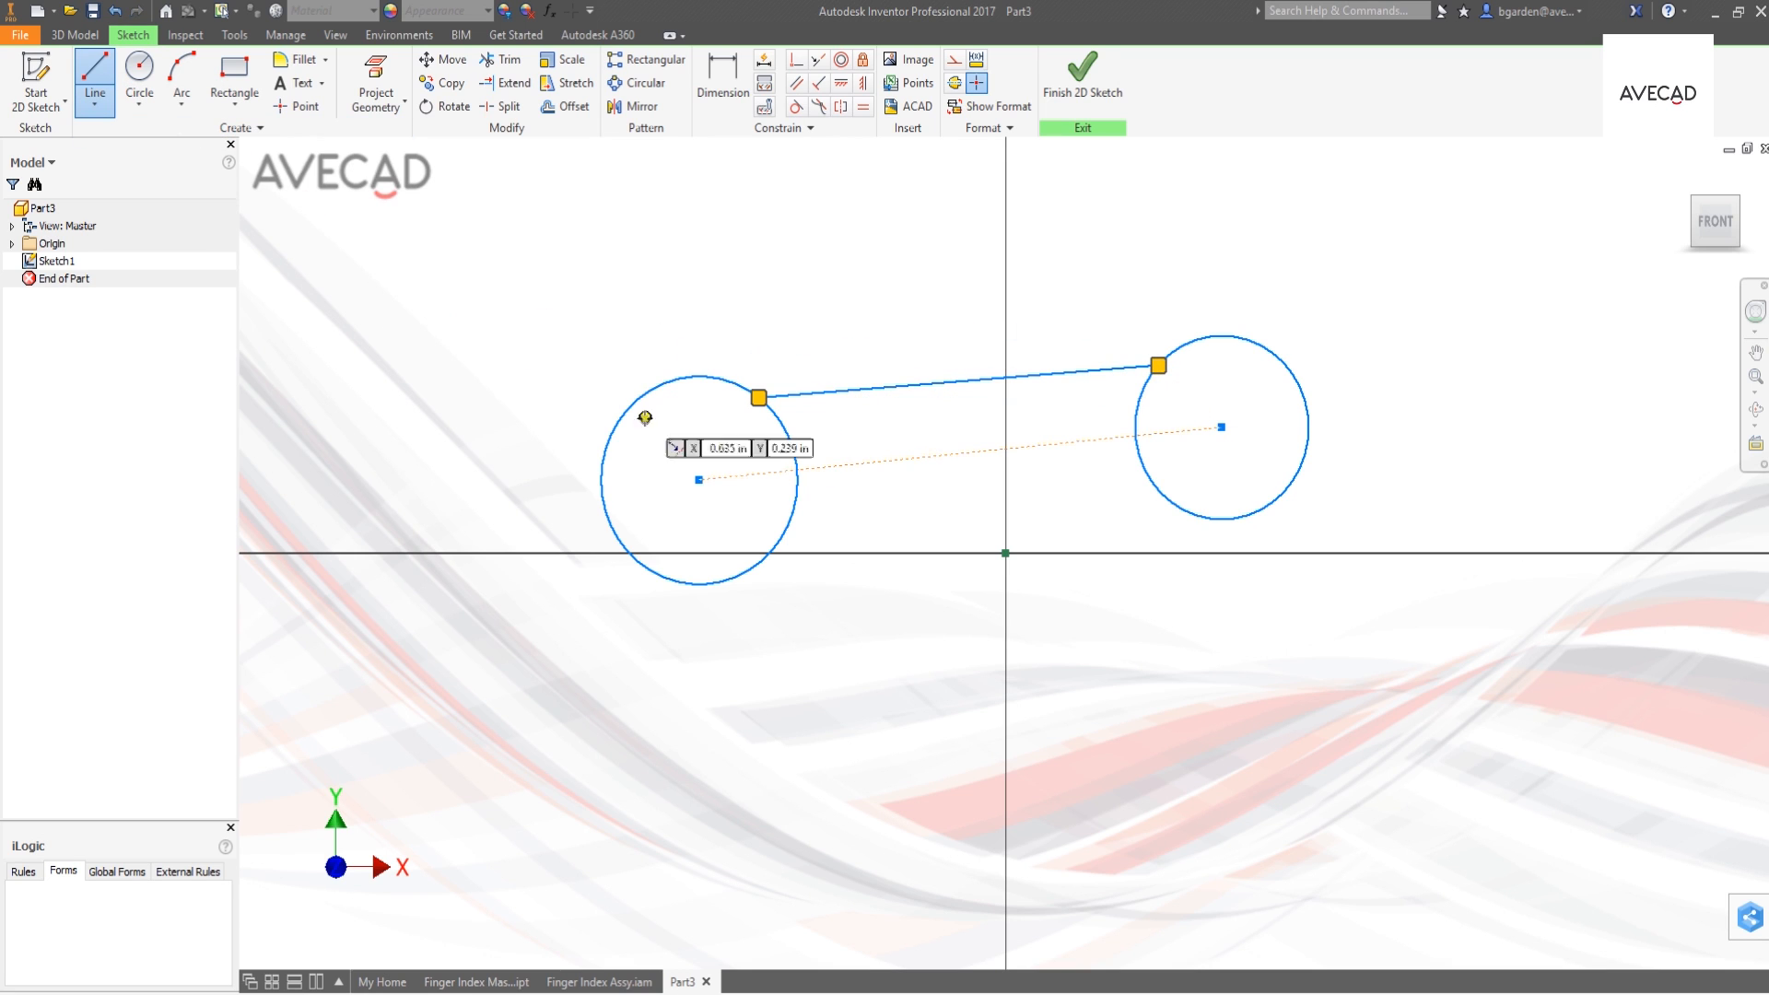
{"action": "left_click", "coordinate": [777, 543]}
{"action": "double_click", "coordinate": [1167, 500]}
- Constrain the upper and lower connecting lines tangent to both circles
{"action": "left_click", "coordinate": [796, 106]}
{"action": "left_click", "coordinate": [712, 377]}
{"action": "left_click", "coordinate": [802, 395]}
{"action": "left_click", "coordinate": [1133, 364]}
{"action": "left_click", "coordinate": [1198, 364]}
{"action": "left_click", "coordinate": [788, 554]}
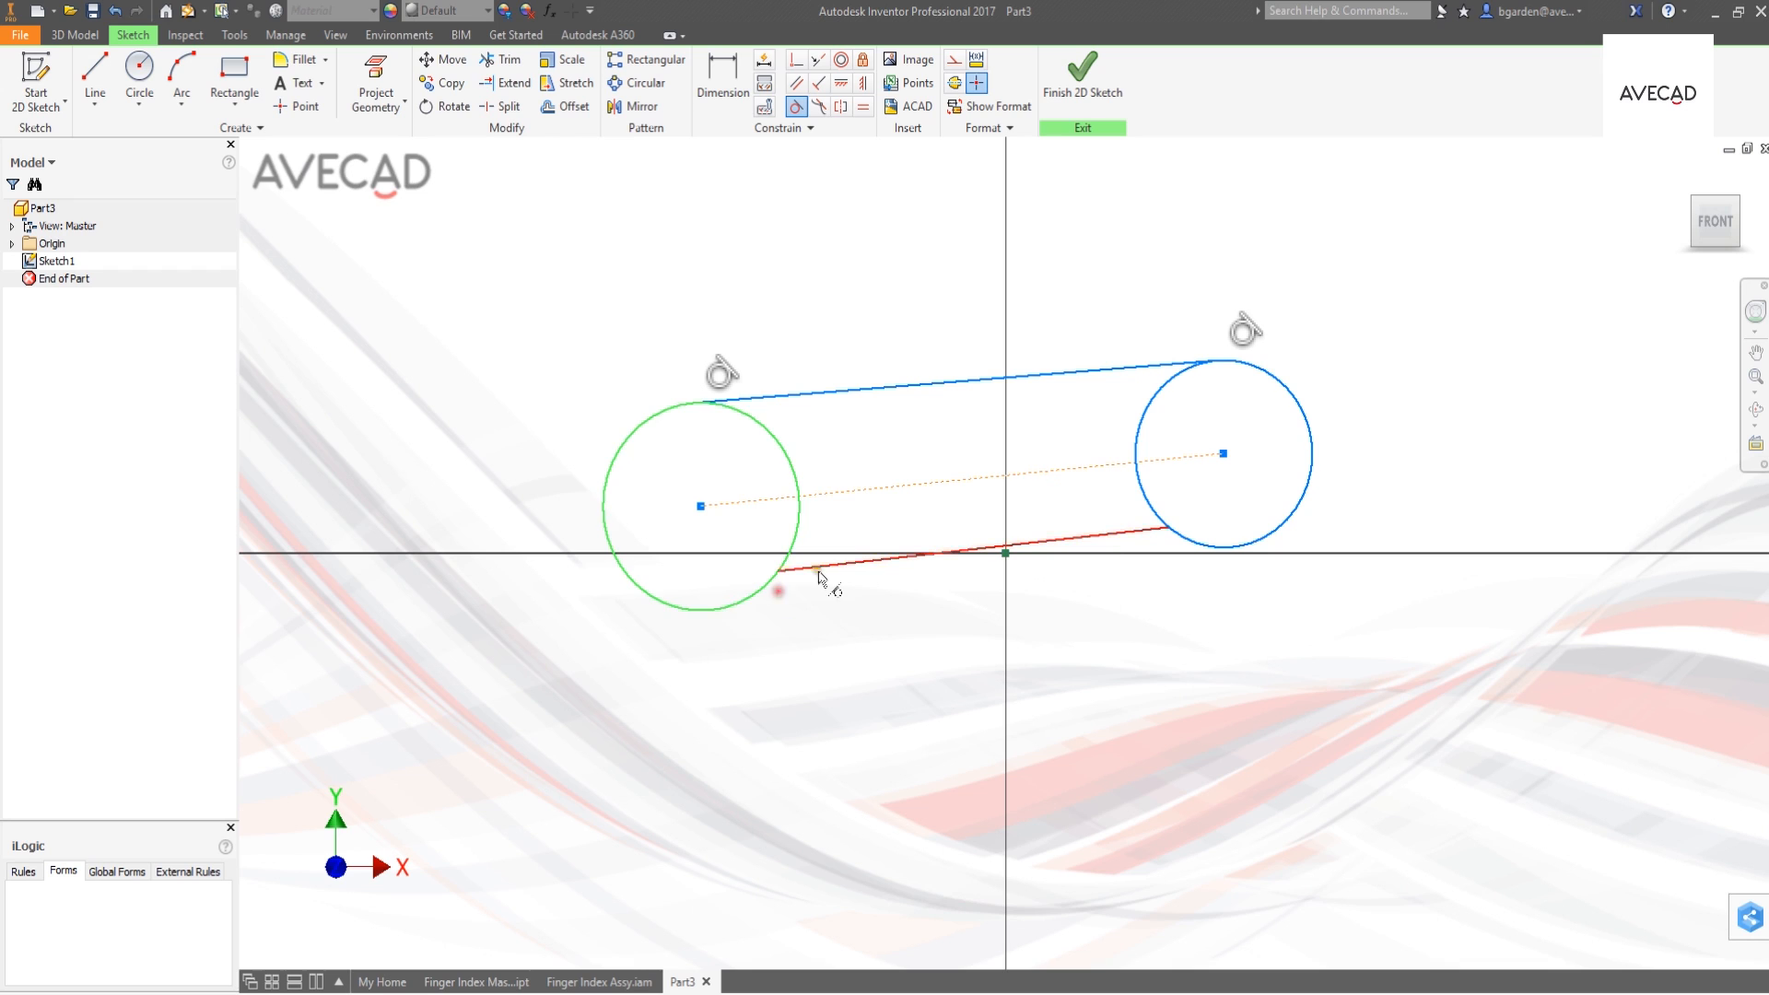
{"action": "left_click", "coordinate": [815, 566]}
{"action": "left_click", "coordinate": [1086, 568]}
{"action": "left_click", "coordinate": [1230, 544]}
- Make the construction line horizontal and constrain its midpoint coincident with the sketch origin
{"action": "left_click", "coordinate": [840, 83]}
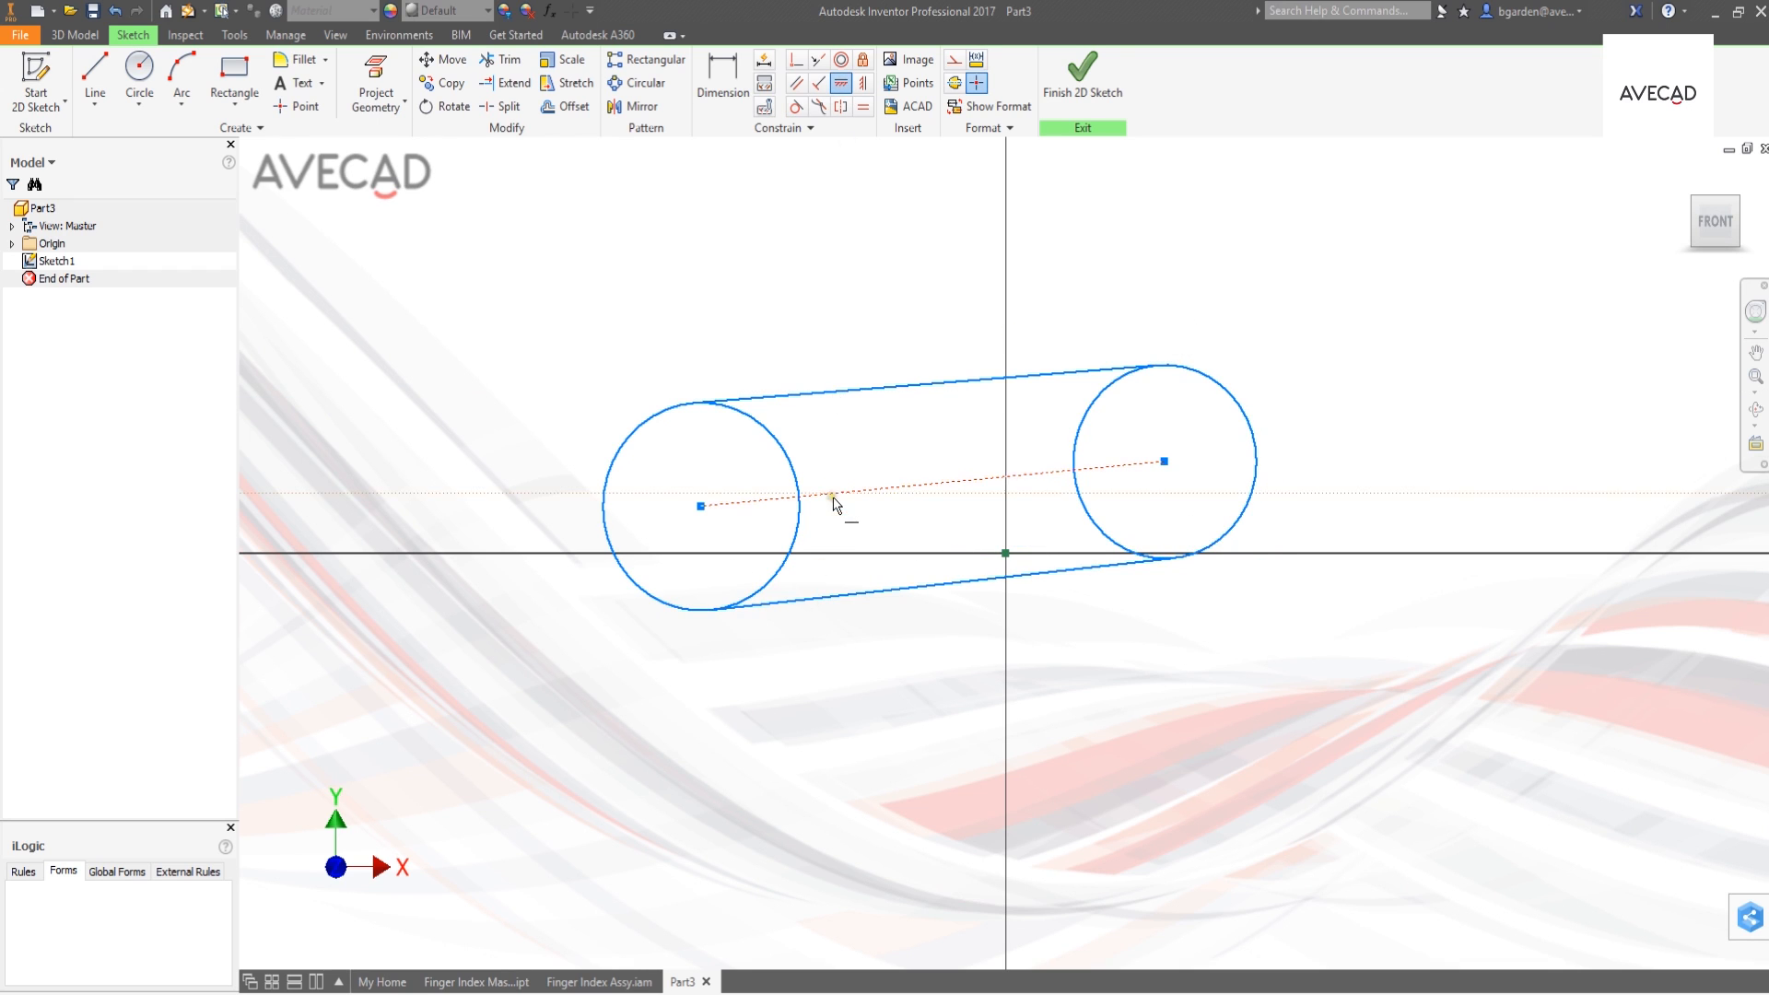
{"action": "left_click", "coordinate": [835, 496]}
{"action": "left_click", "coordinate": [796, 59]}
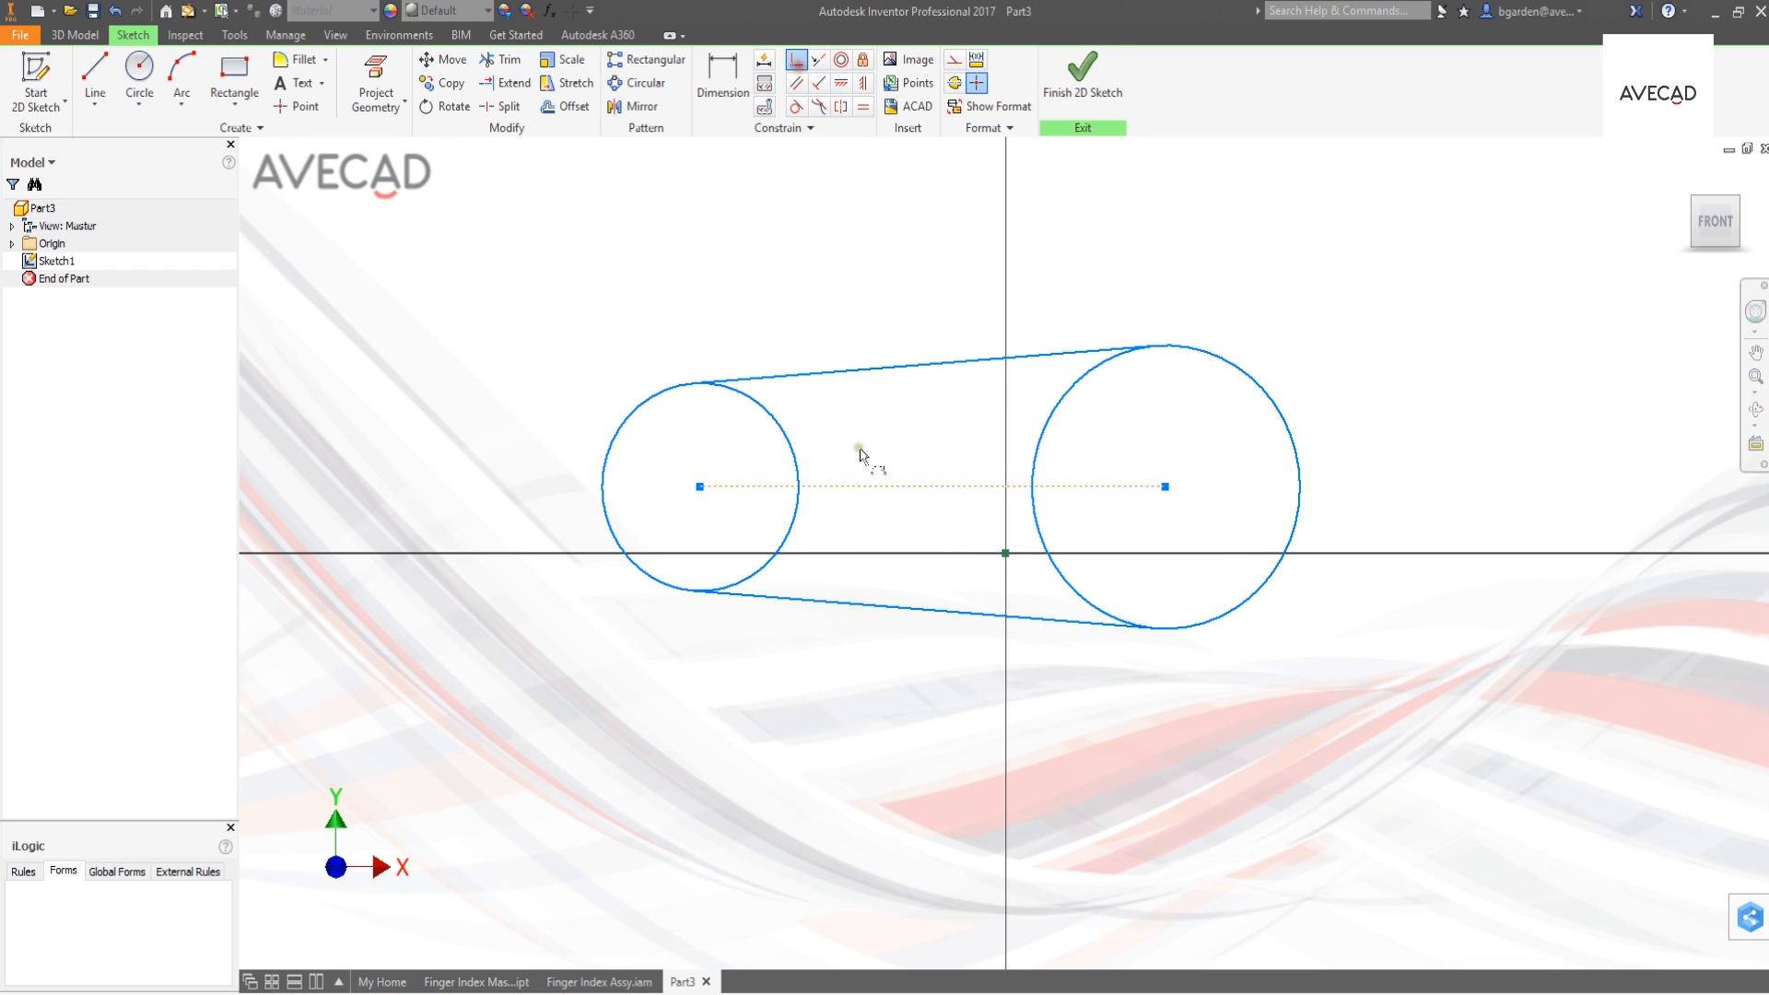
{"action": "left_click", "coordinate": [934, 486]}
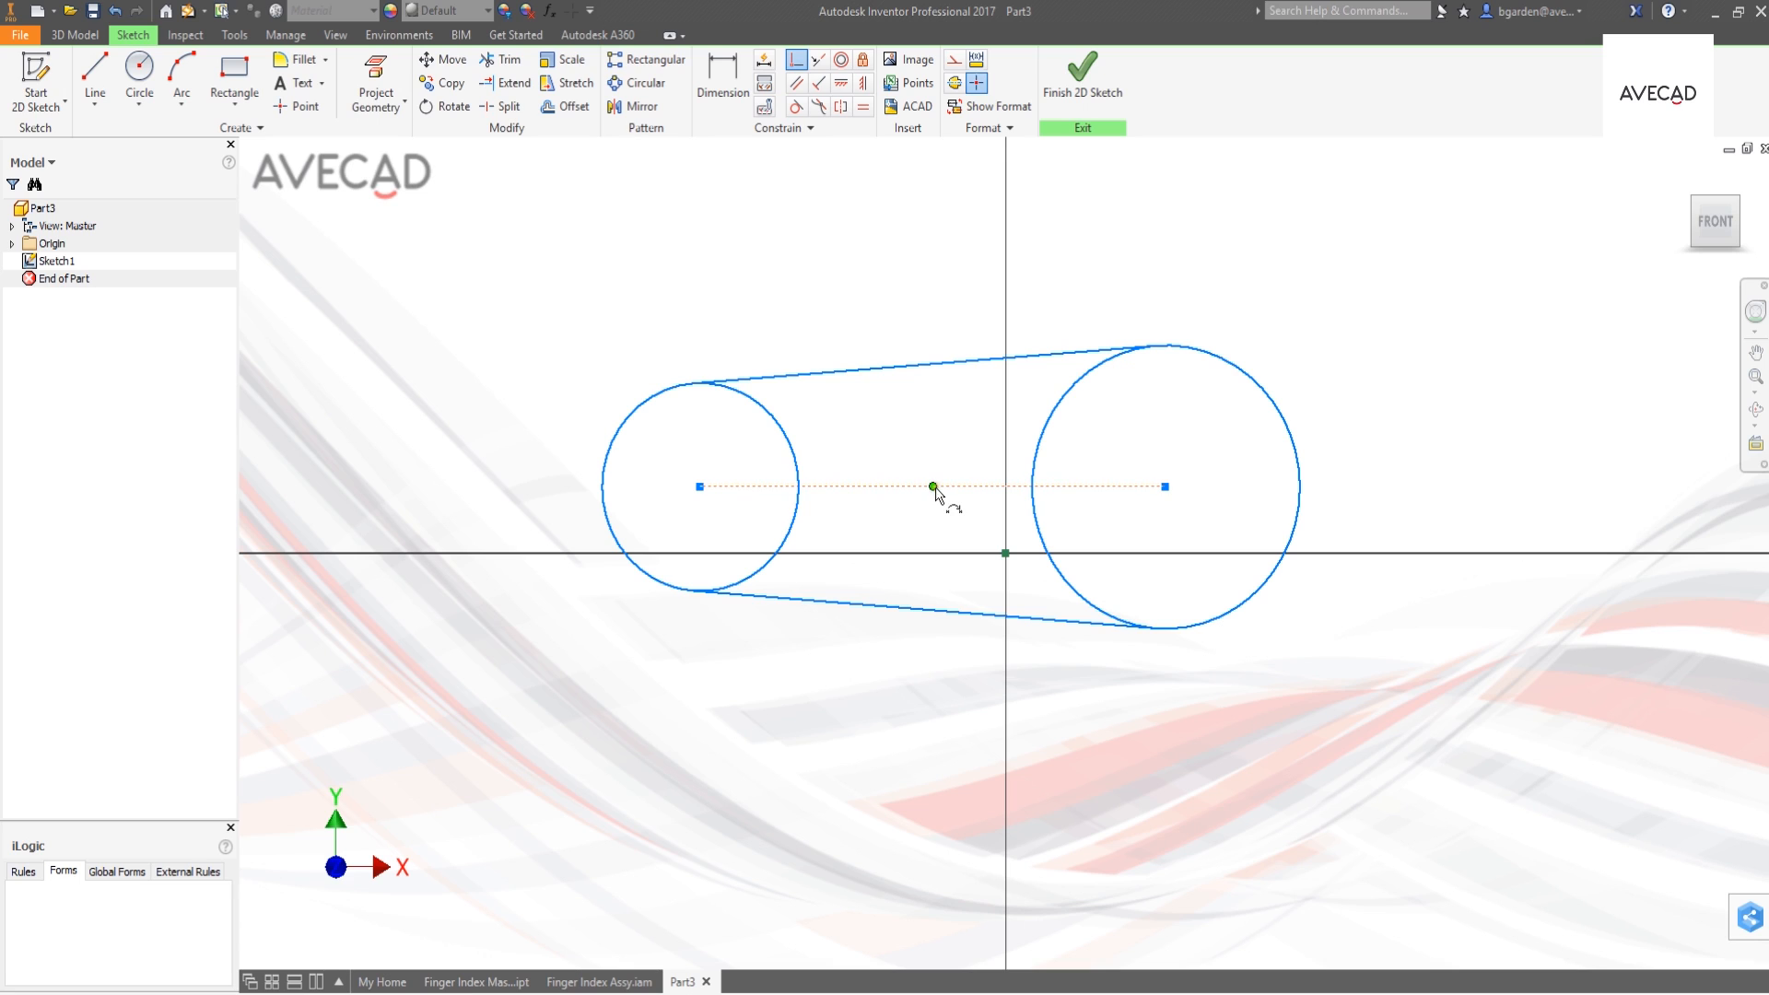
{"action": "left_click", "coordinate": [1005, 553]}
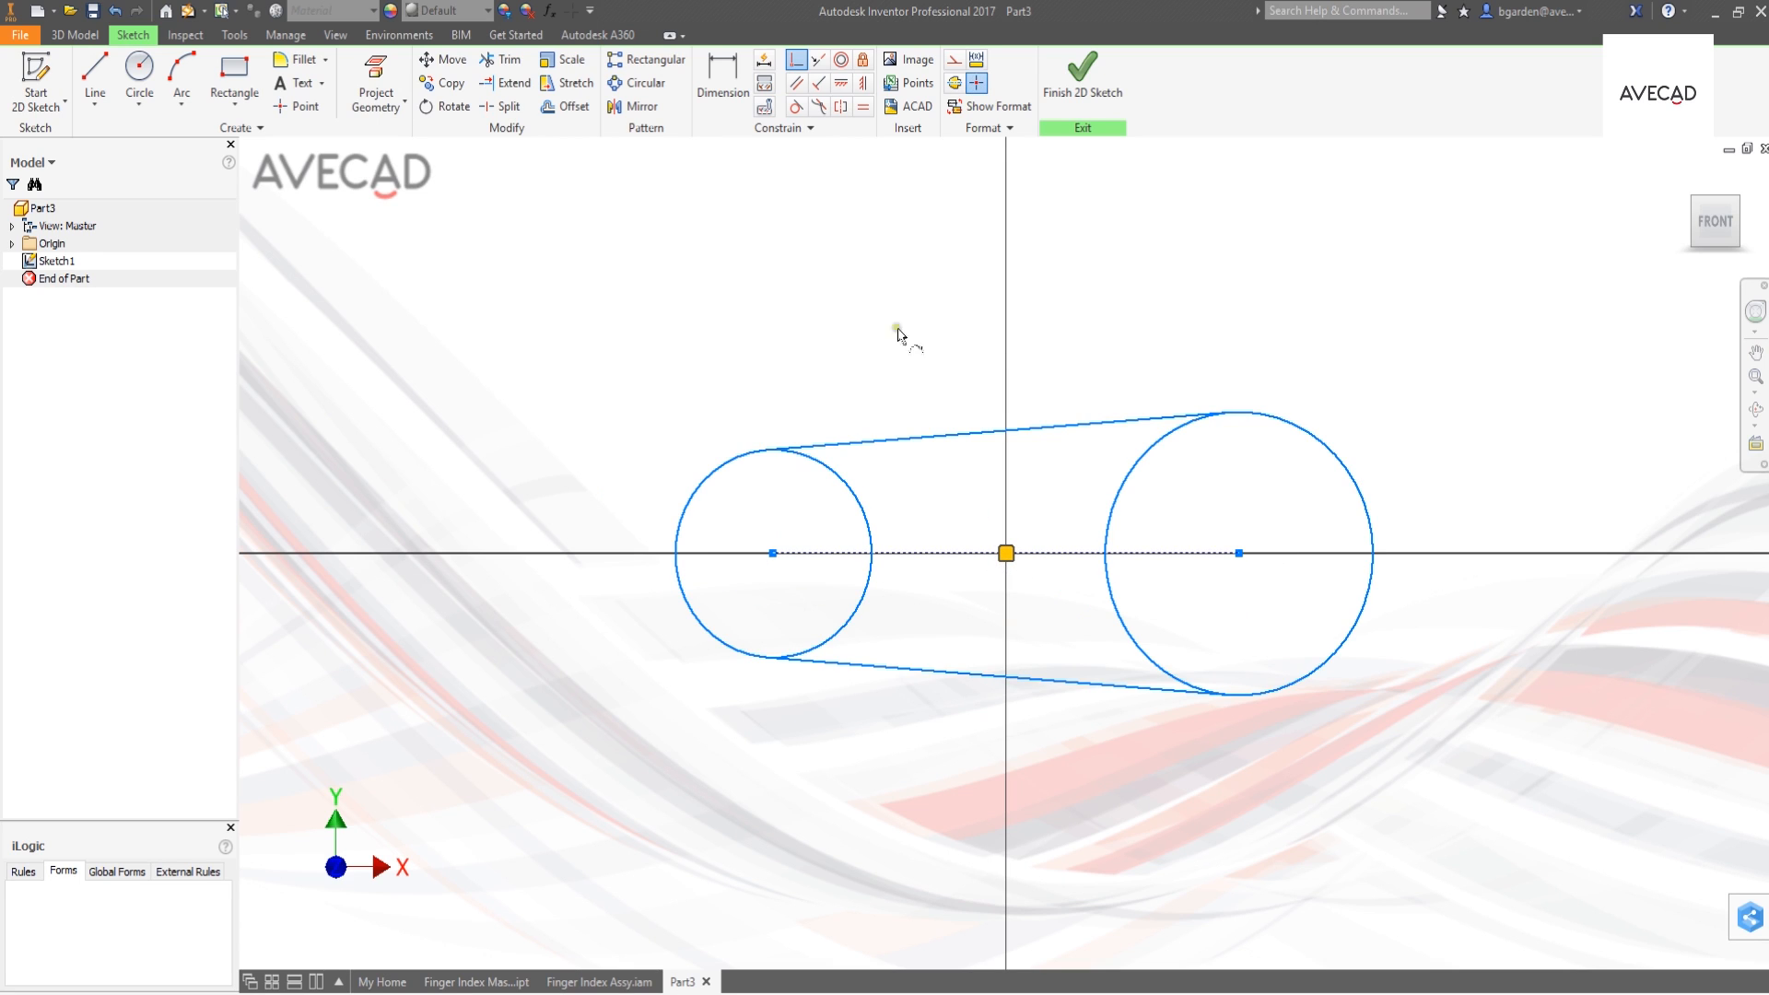
- Dimension the right circle's diameter and set it to the linked parameter diam2
{"action": "left_click", "coordinate": [735, 91]}
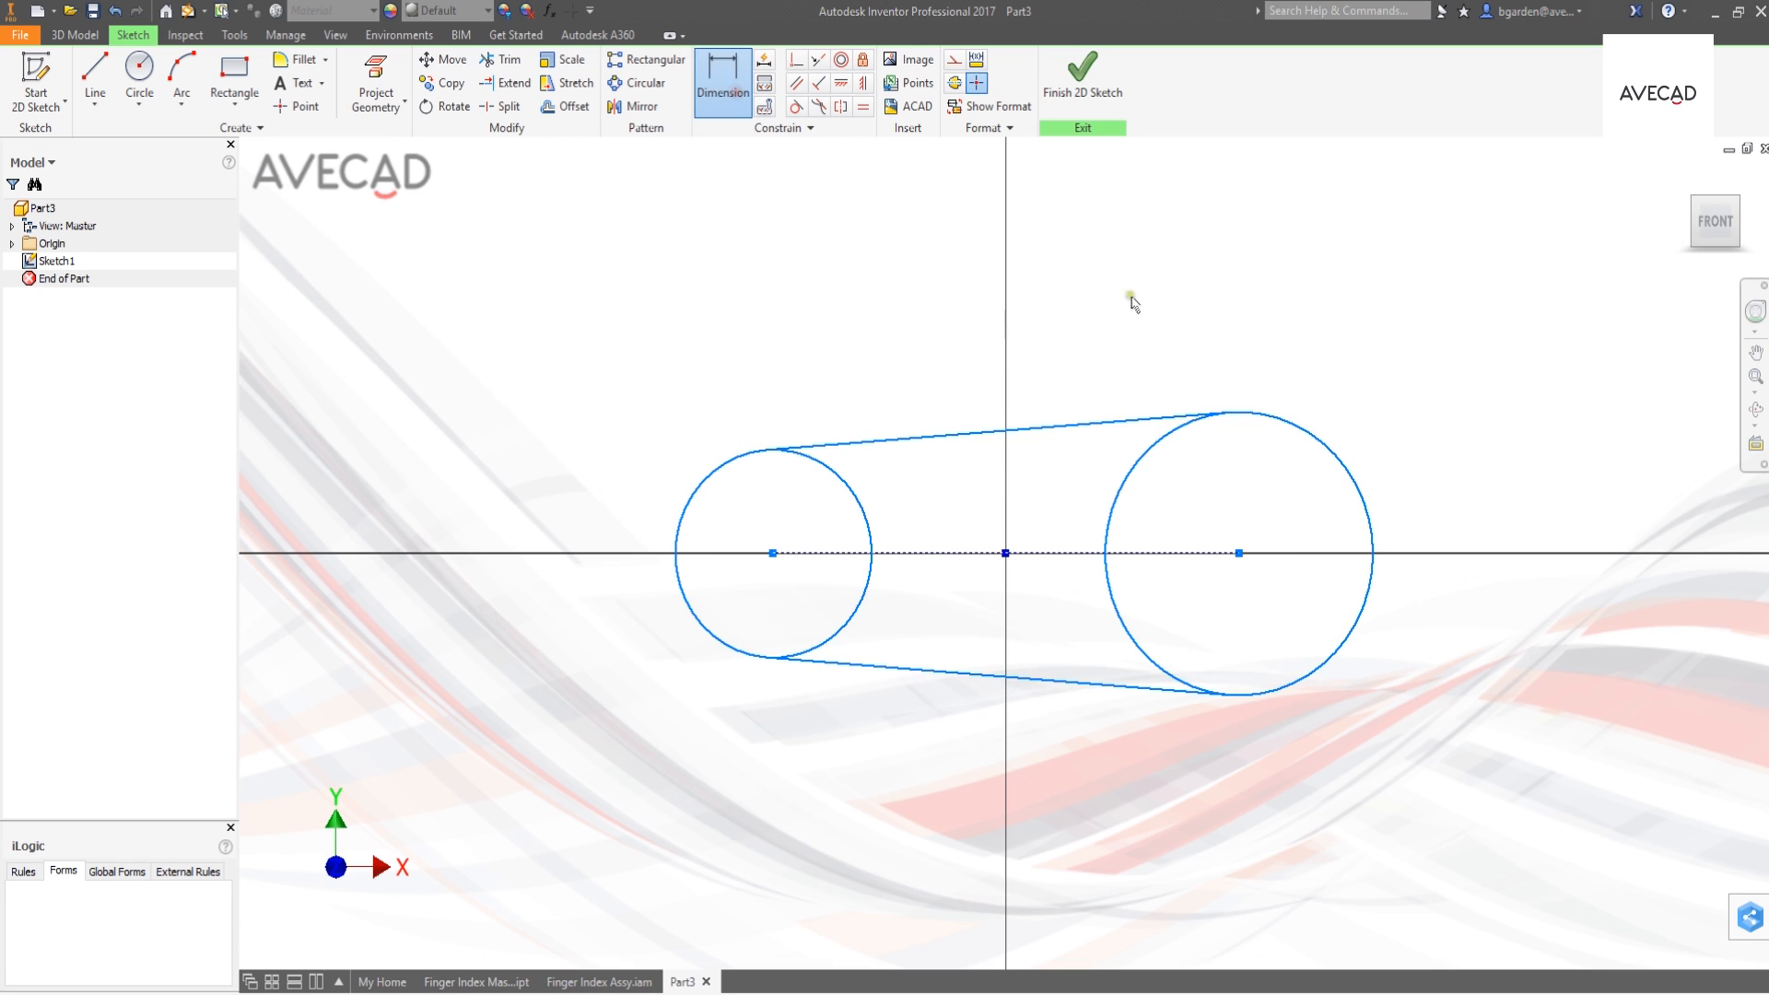
{"action": "left_click", "coordinate": [1262, 422]}
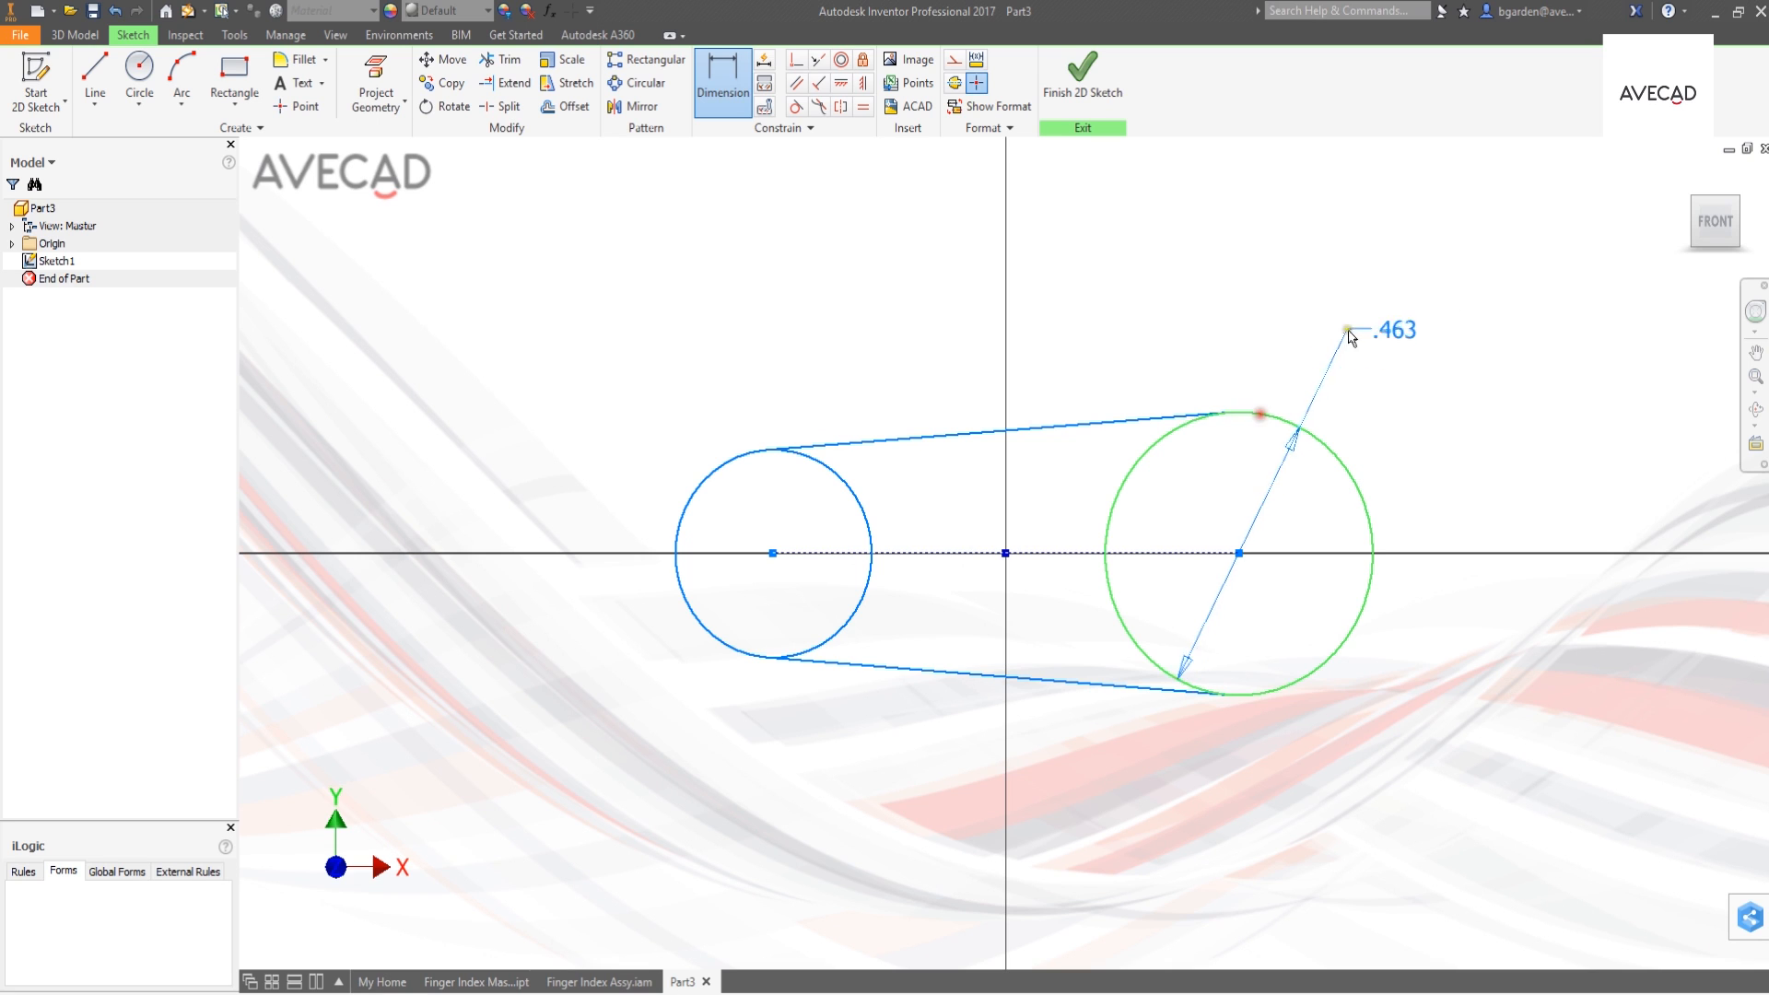
{"action": "left_click", "coordinate": [1392, 310]}
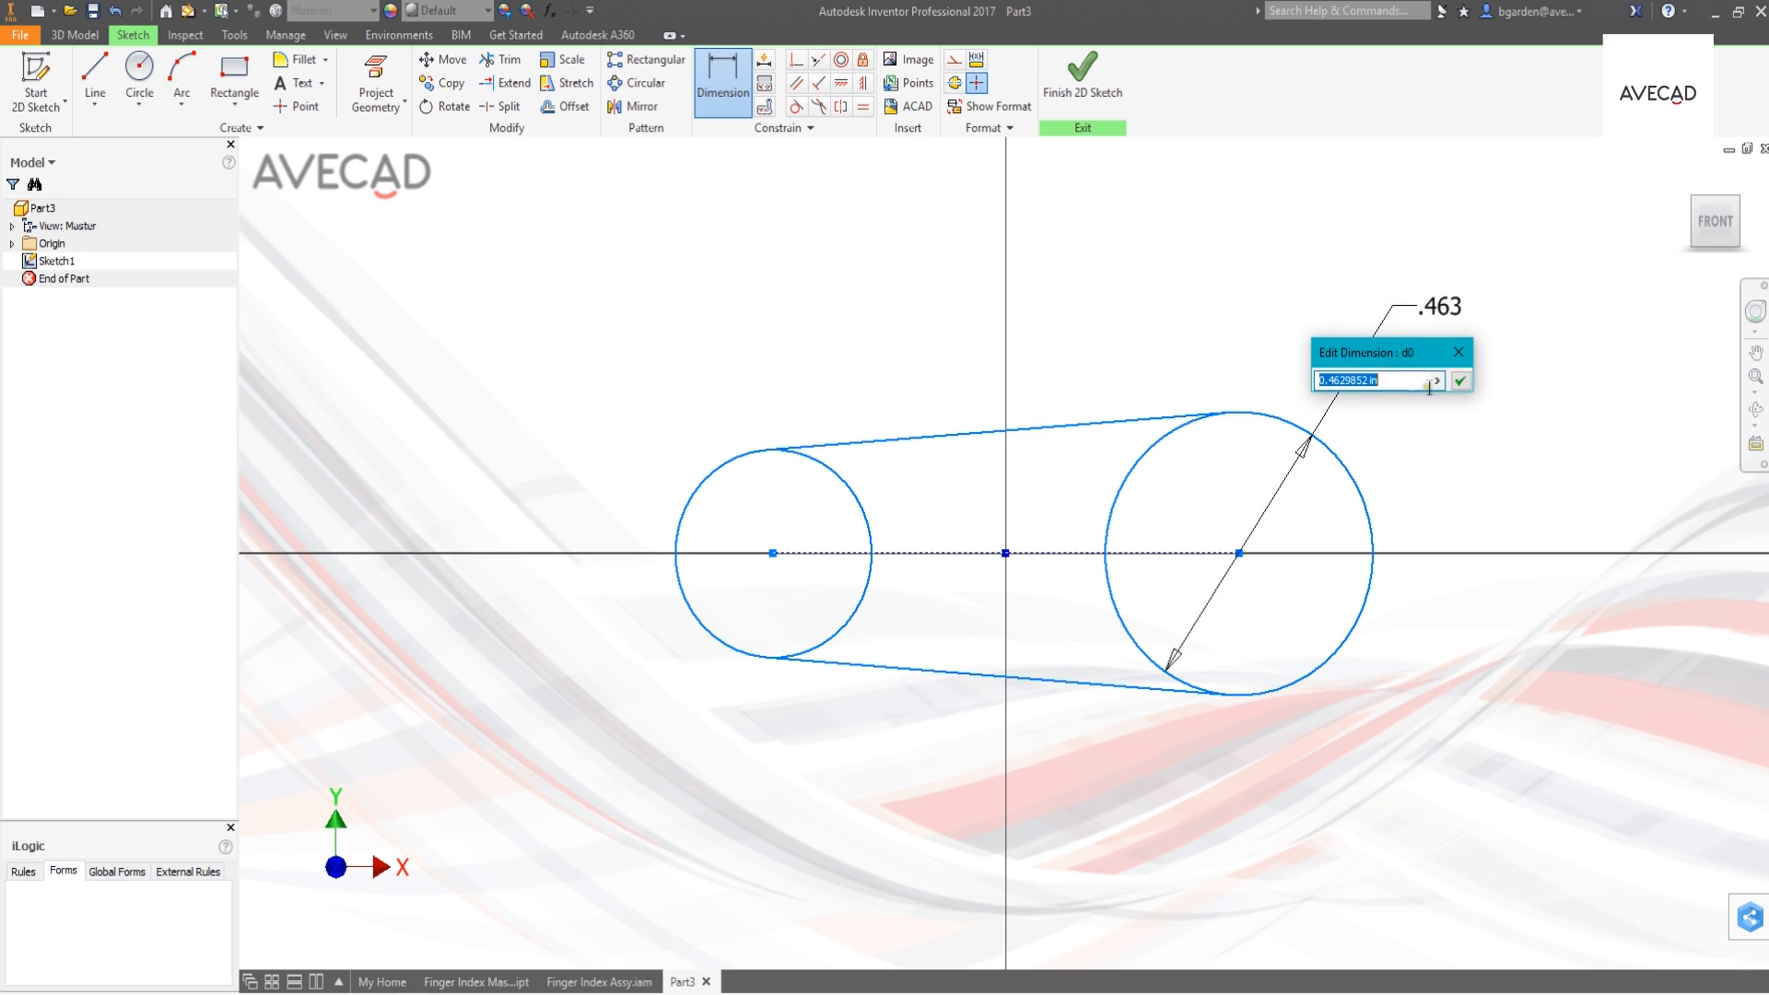
{"action": "left_click", "coordinate": [1439, 383]}
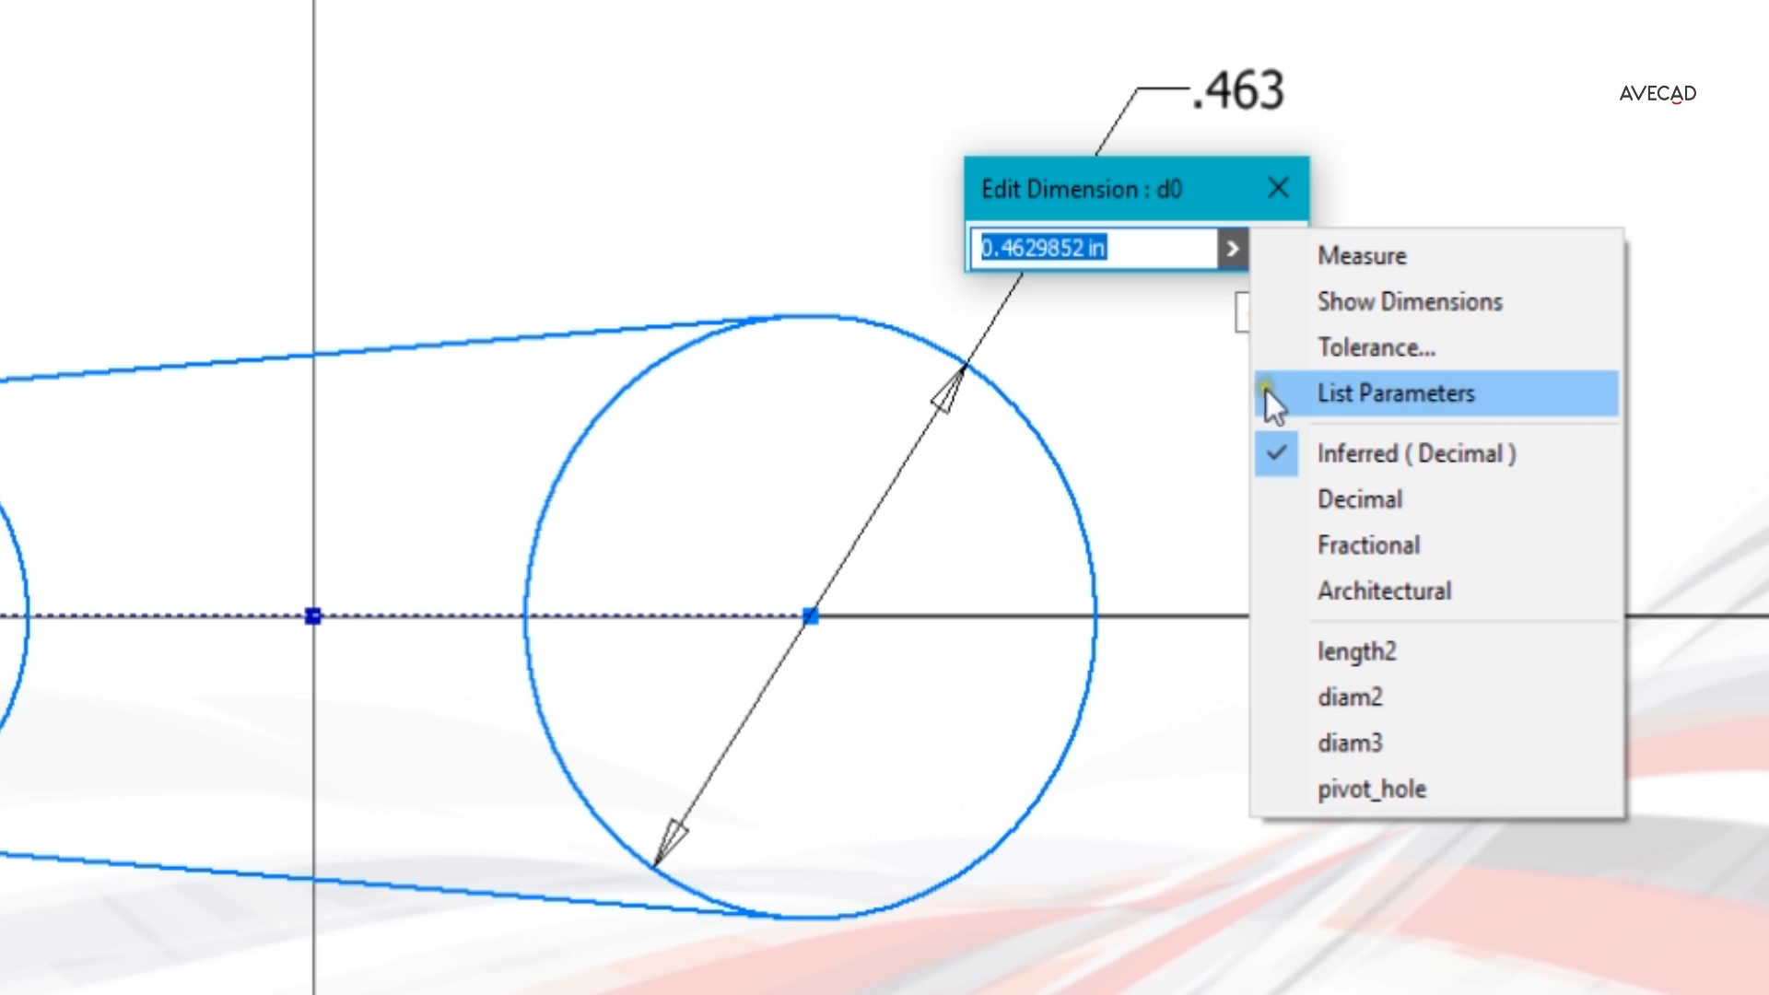
{"action": "left_click", "coordinate": [1323, 394]}
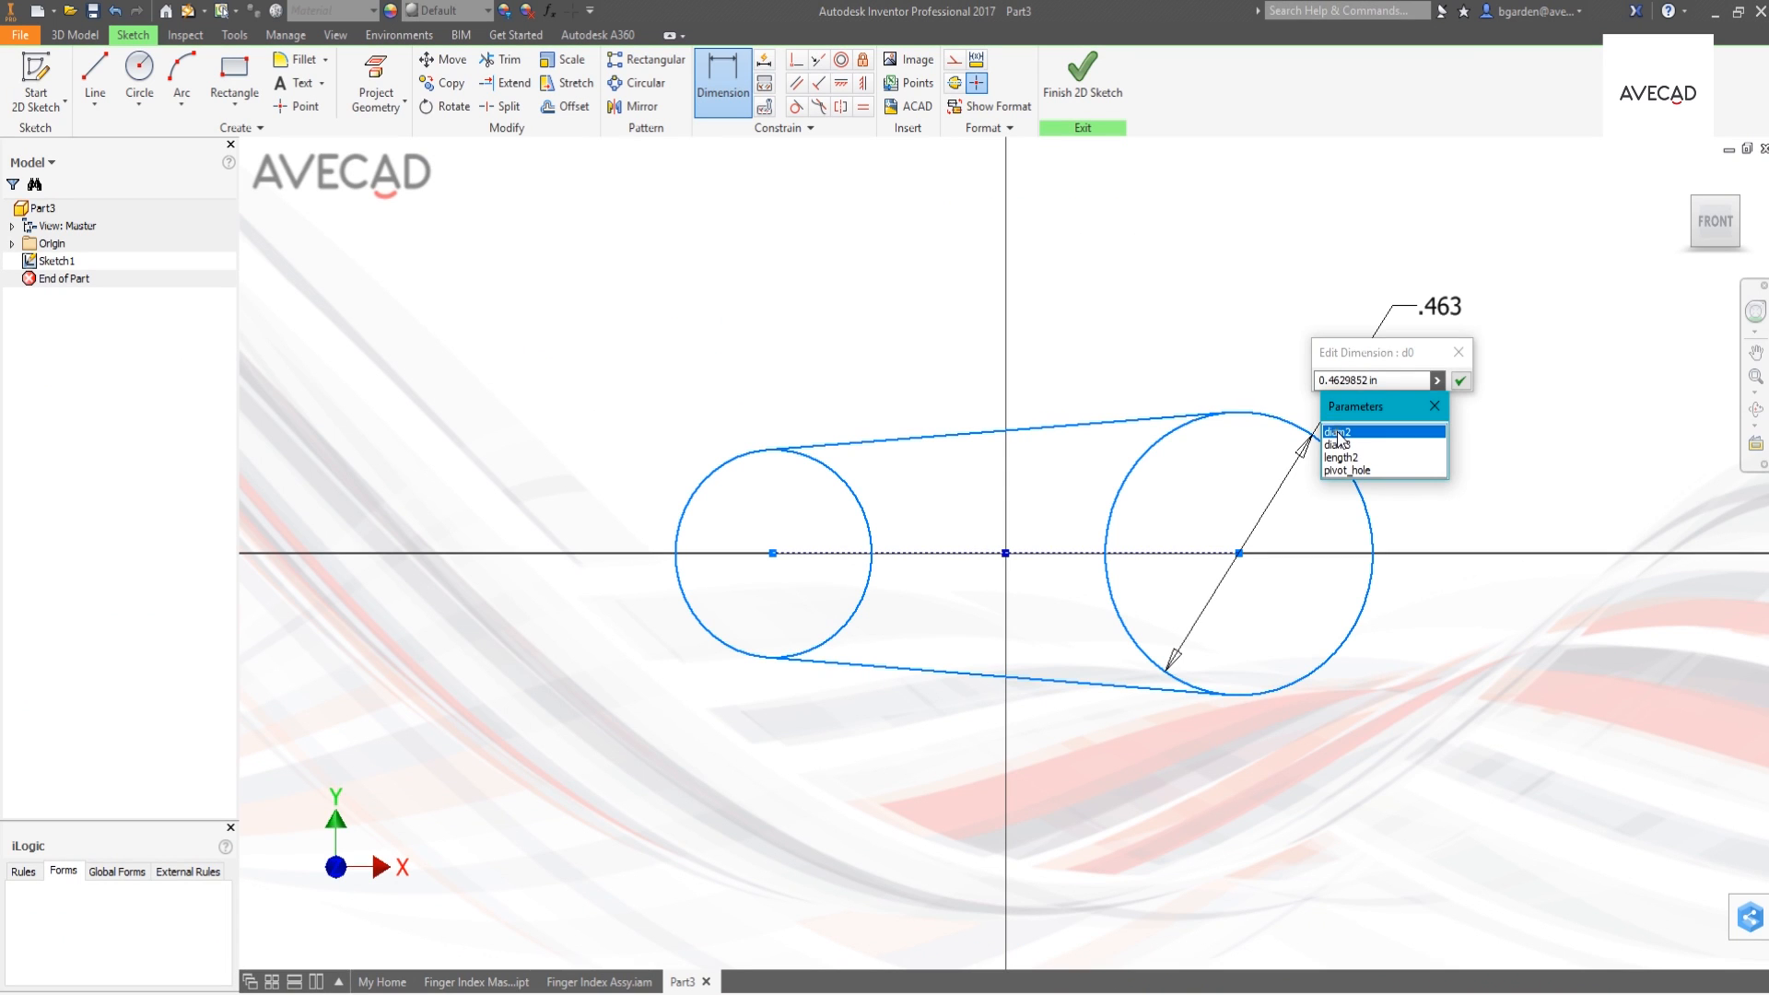
{"action": "left_click", "coordinate": [1025, 368]}
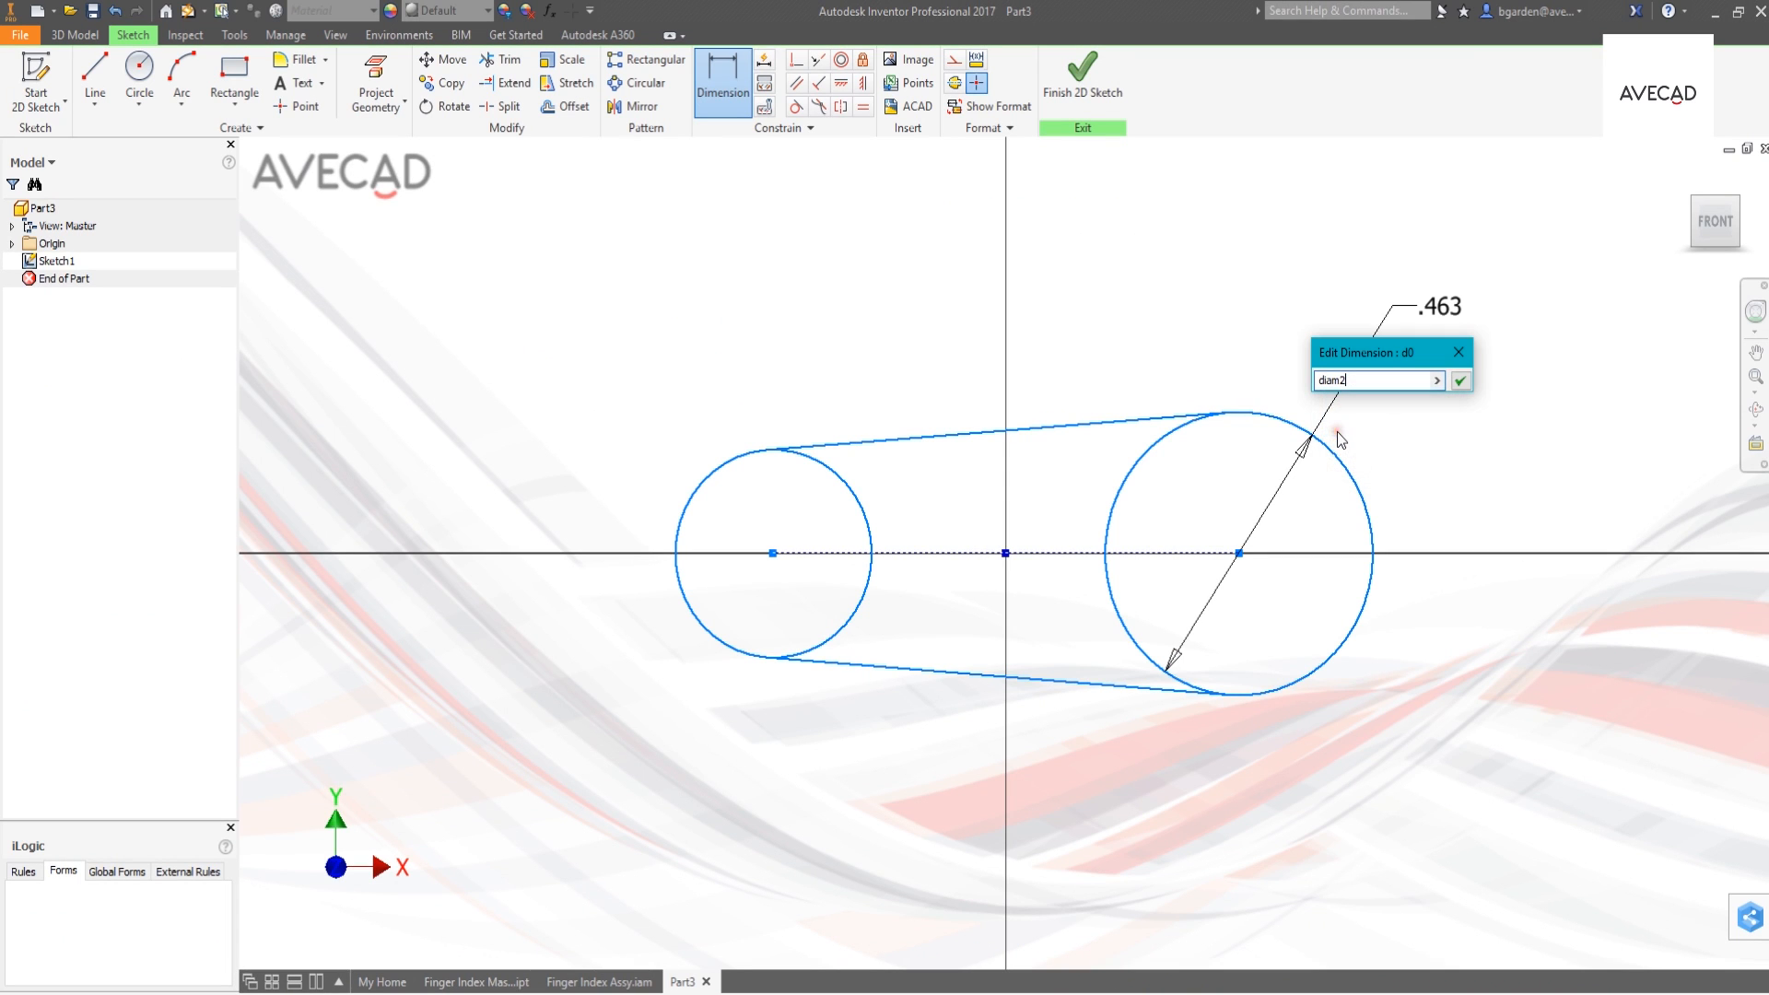
{"action": "left_click", "coordinate": [1456, 382]}
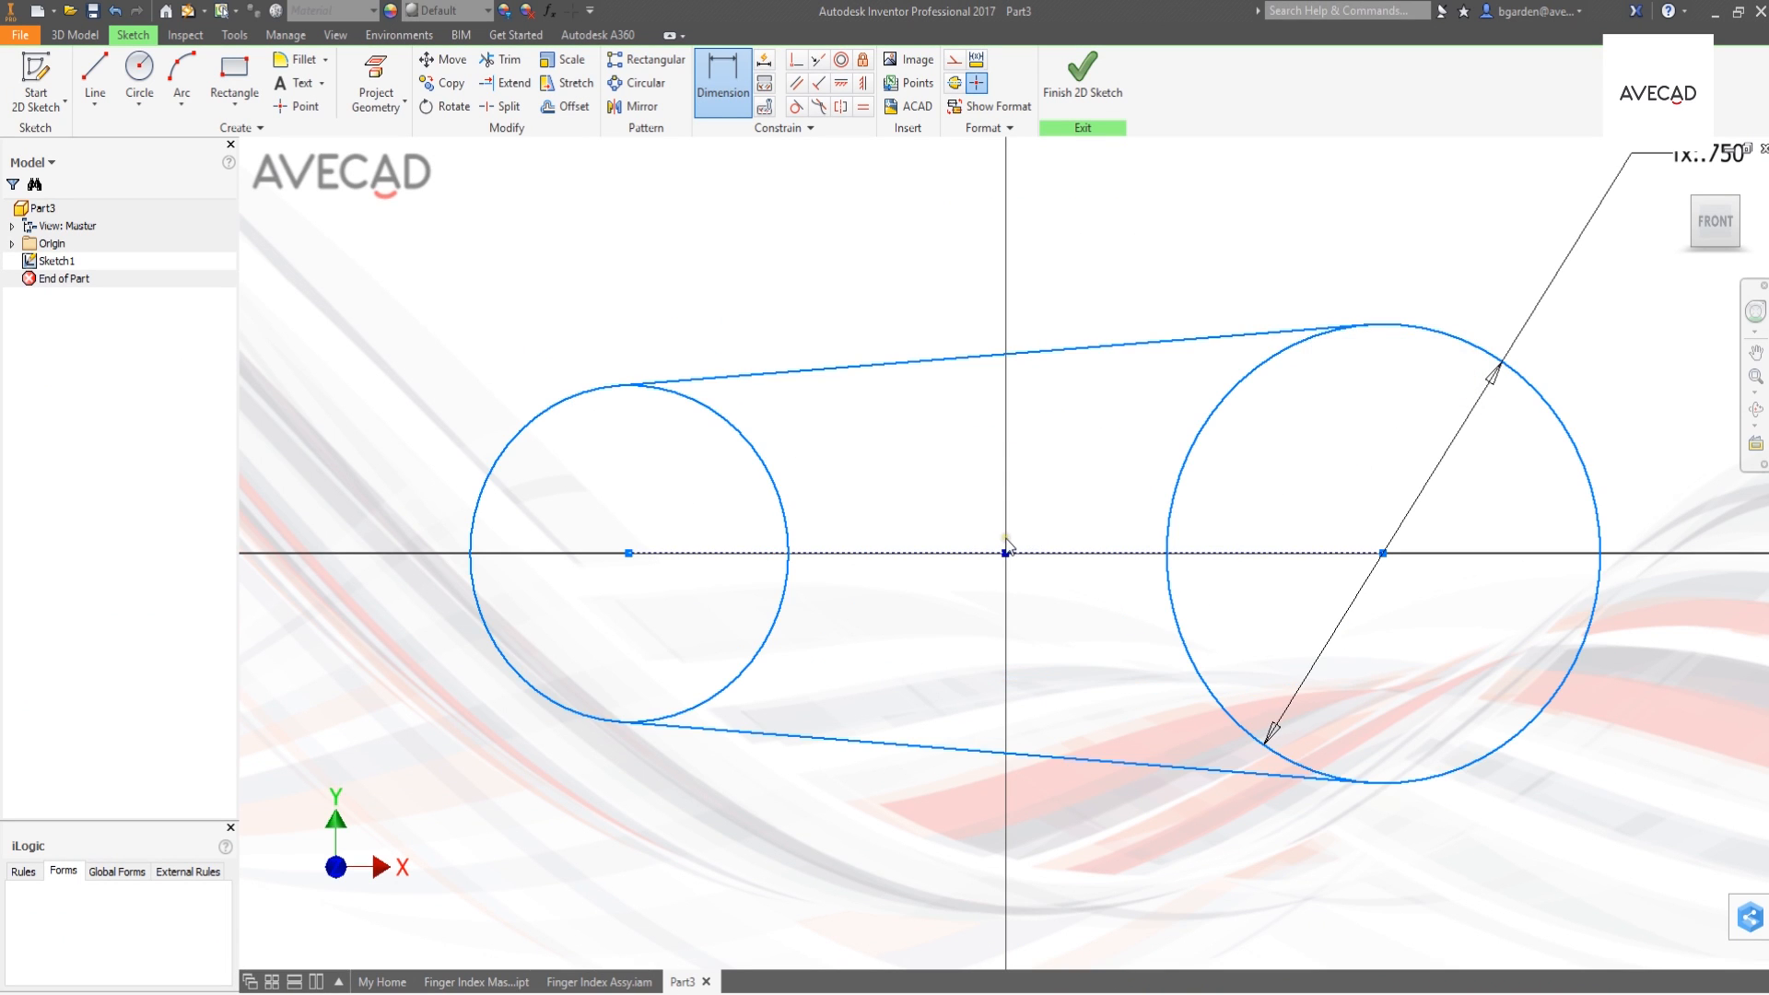
- Dimension the left circle's diameter and set it to the linked parameter diam3
{"action": "left_click", "coordinate": [592, 399]}
{"action": "left_click", "coordinate": [487, 317]}
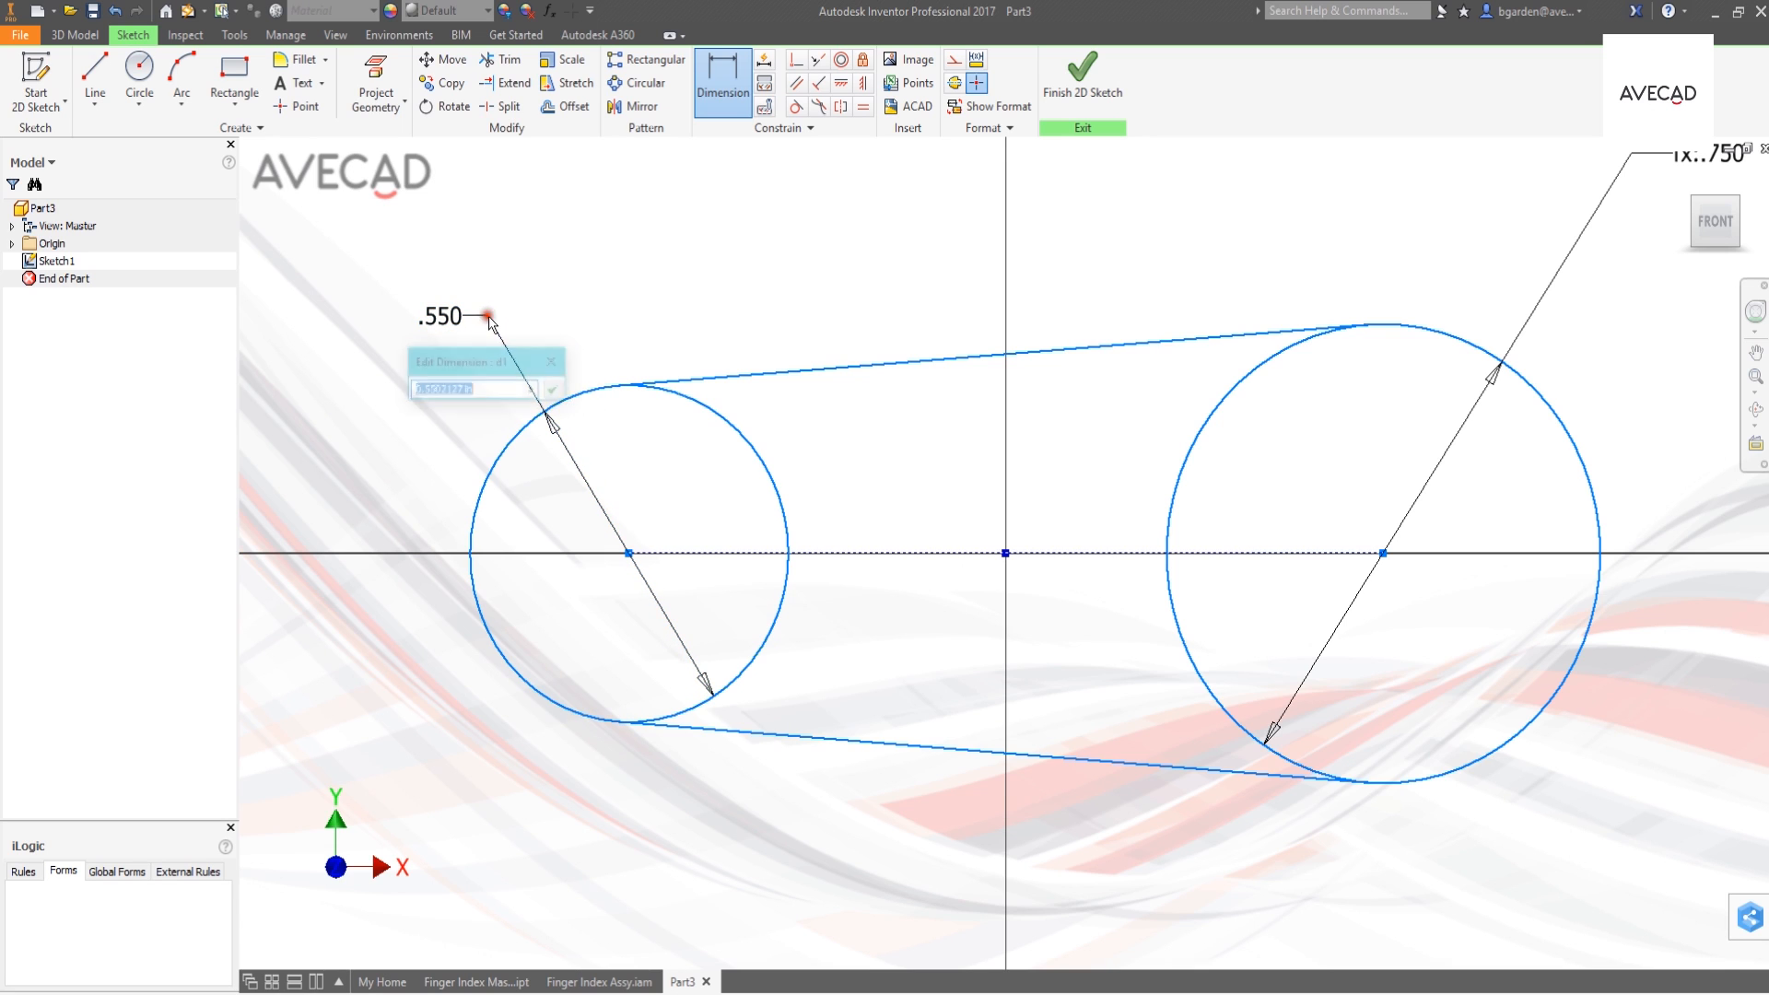
{"action": "left_click", "coordinate": [533, 390]}
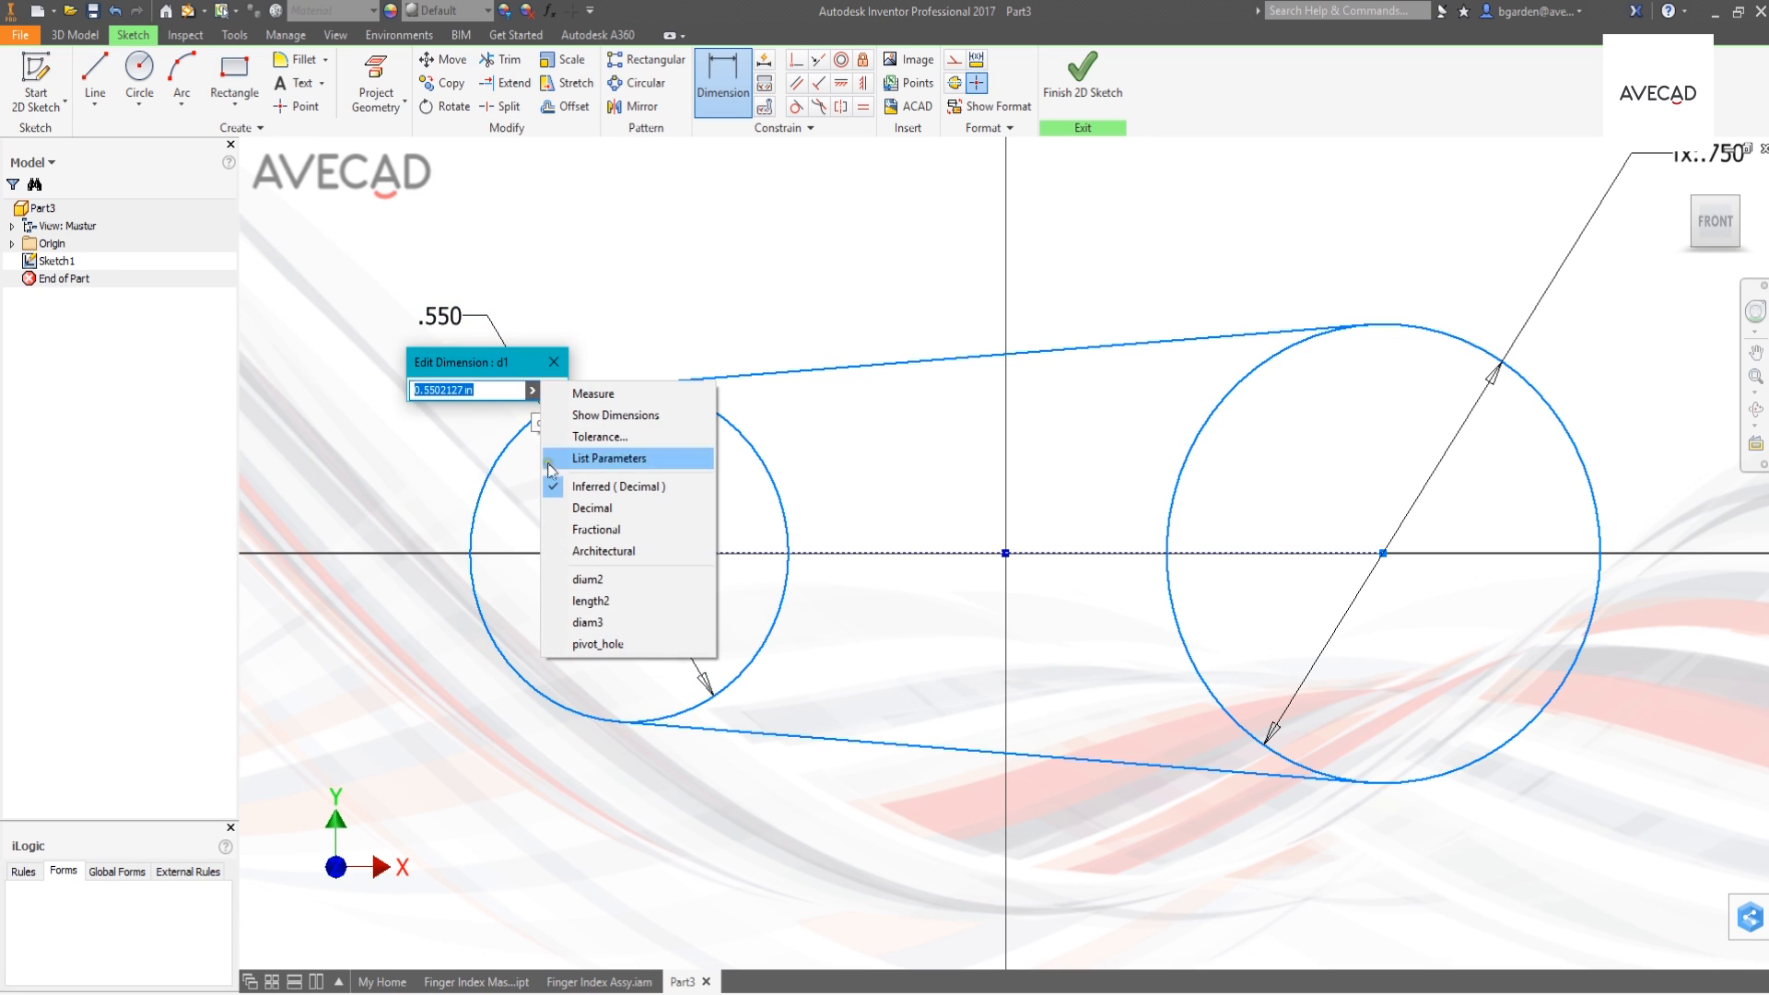
{"action": "left_click", "coordinate": [587, 459]}
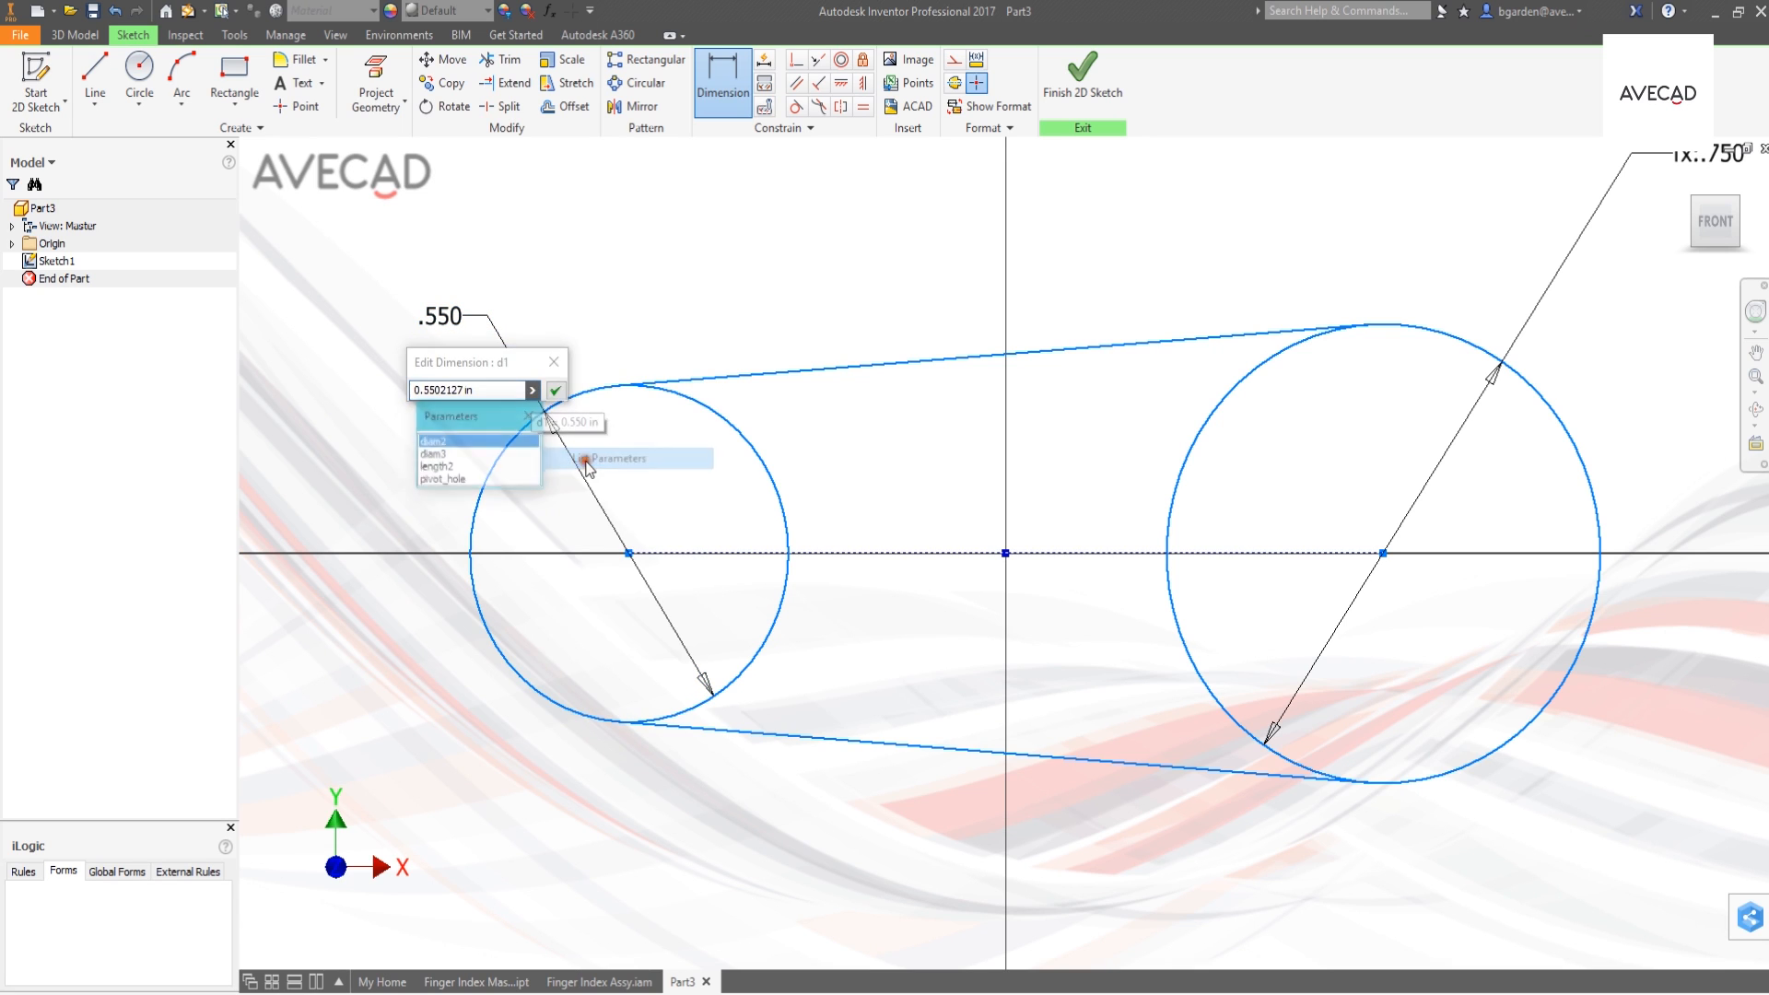
{"action": "left_click", "coordinate": [432, 454]}
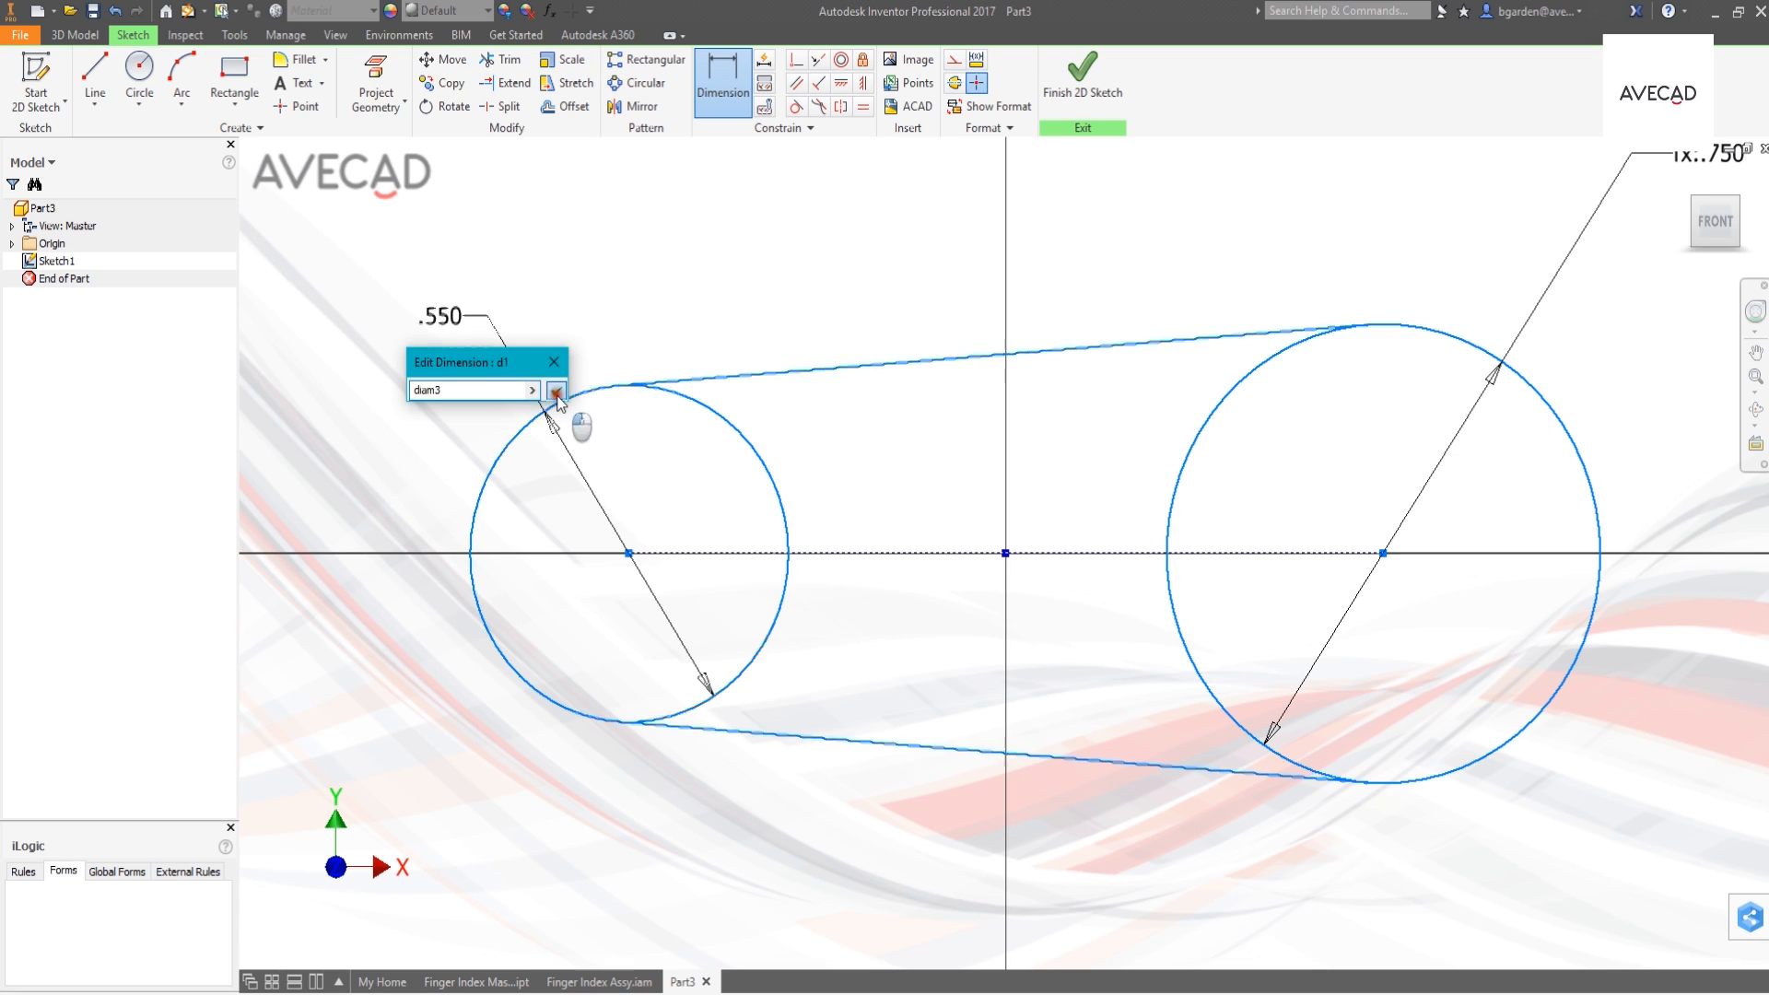
{"action": "left_click", "coordinate": [554, 391]}
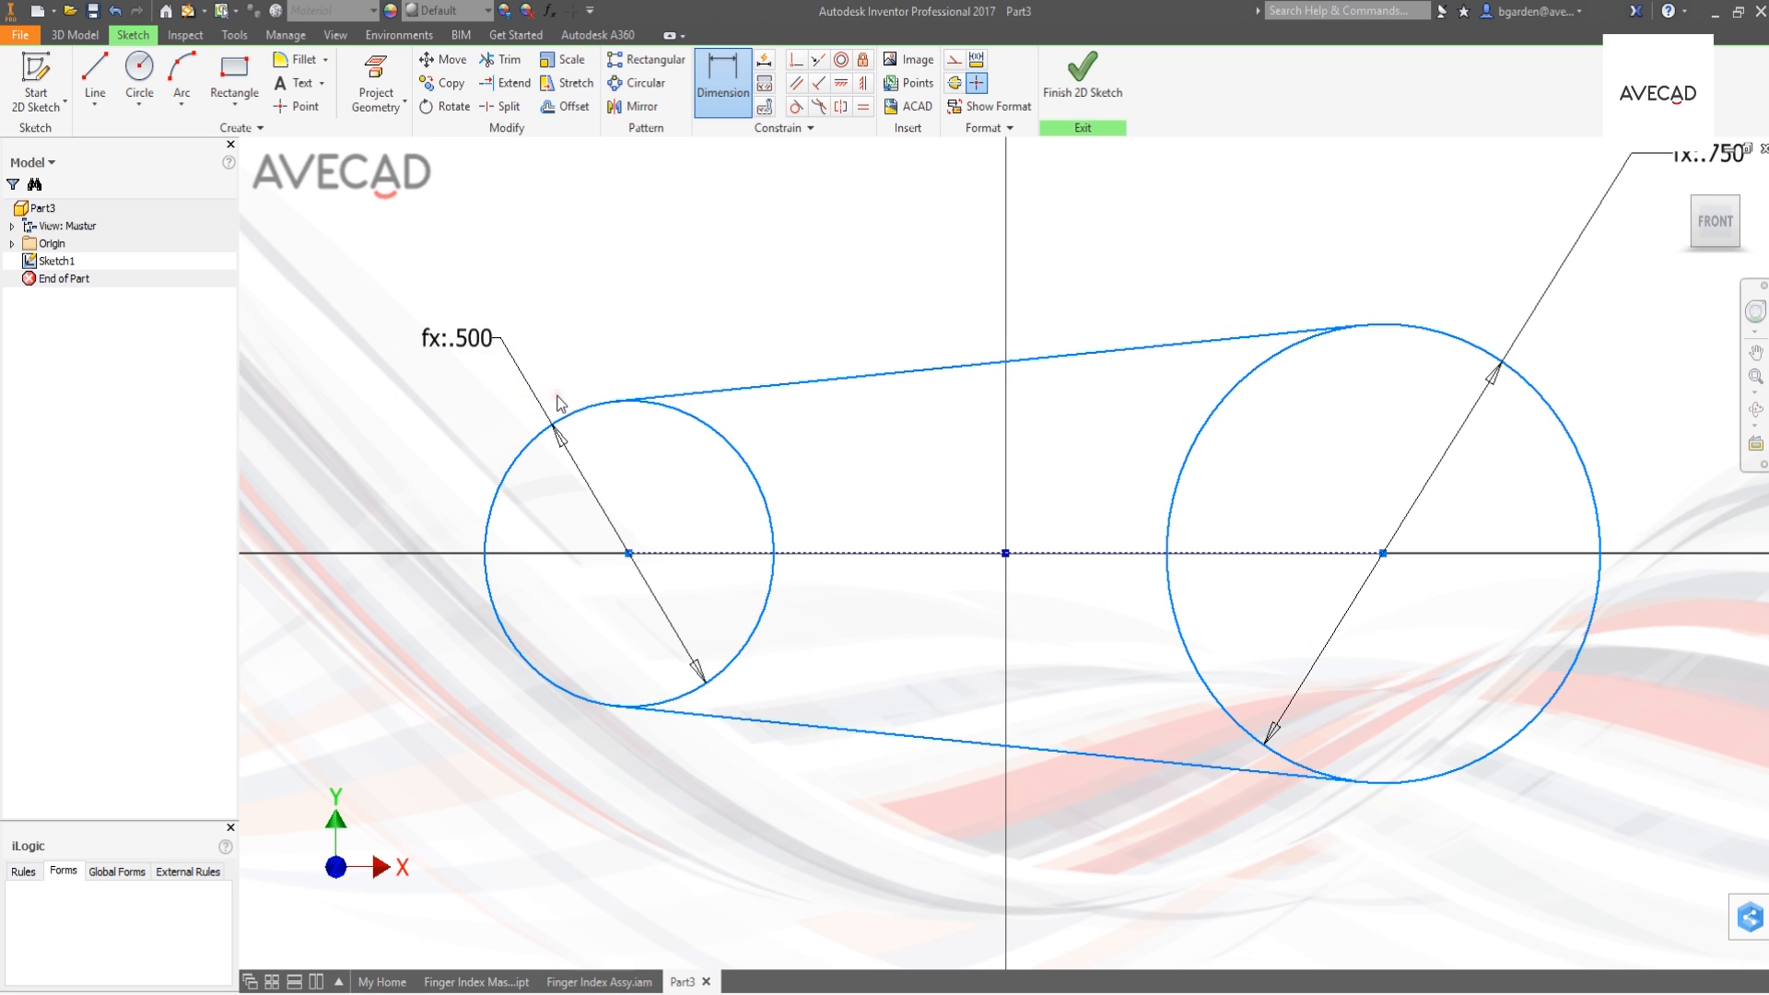
- Dimension the construction line's length between the circle centres and set it to the linked parameter length2
{"action": "left_click", "coordinate": [864, 554]}
{"action": "left_click", "coordinate": [968, 276]}
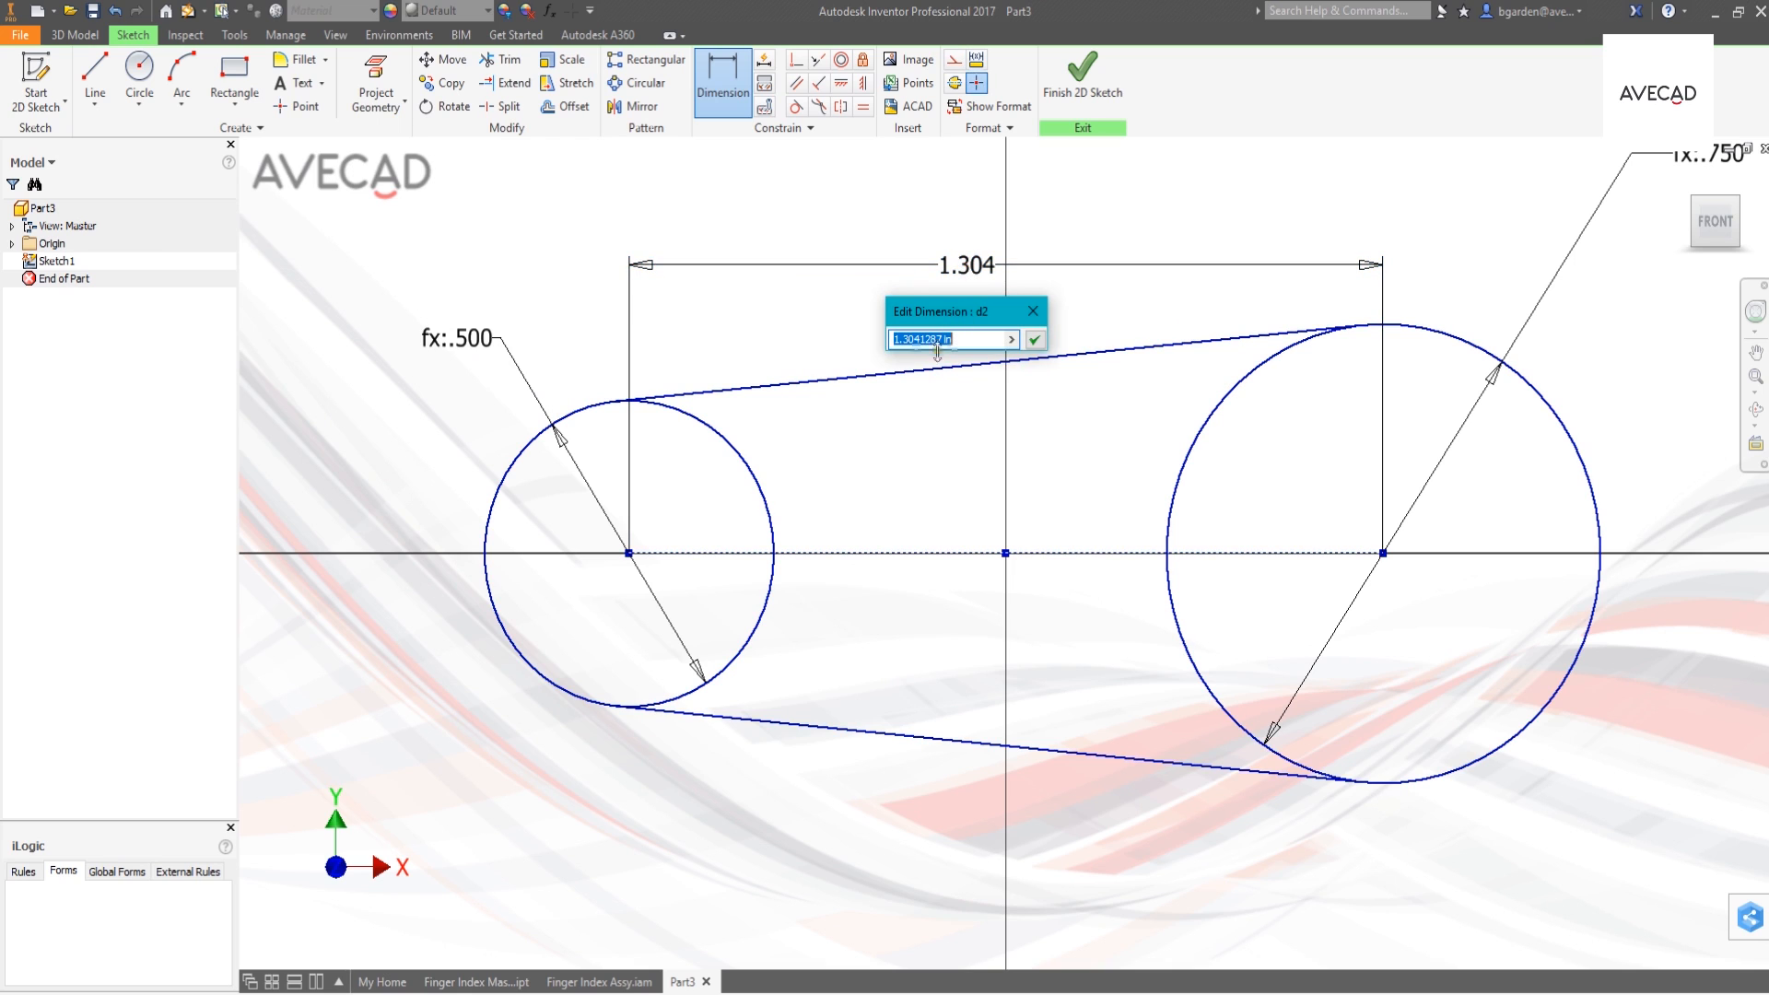
{"action": "left_click", "coordinate": [1011, 339]}
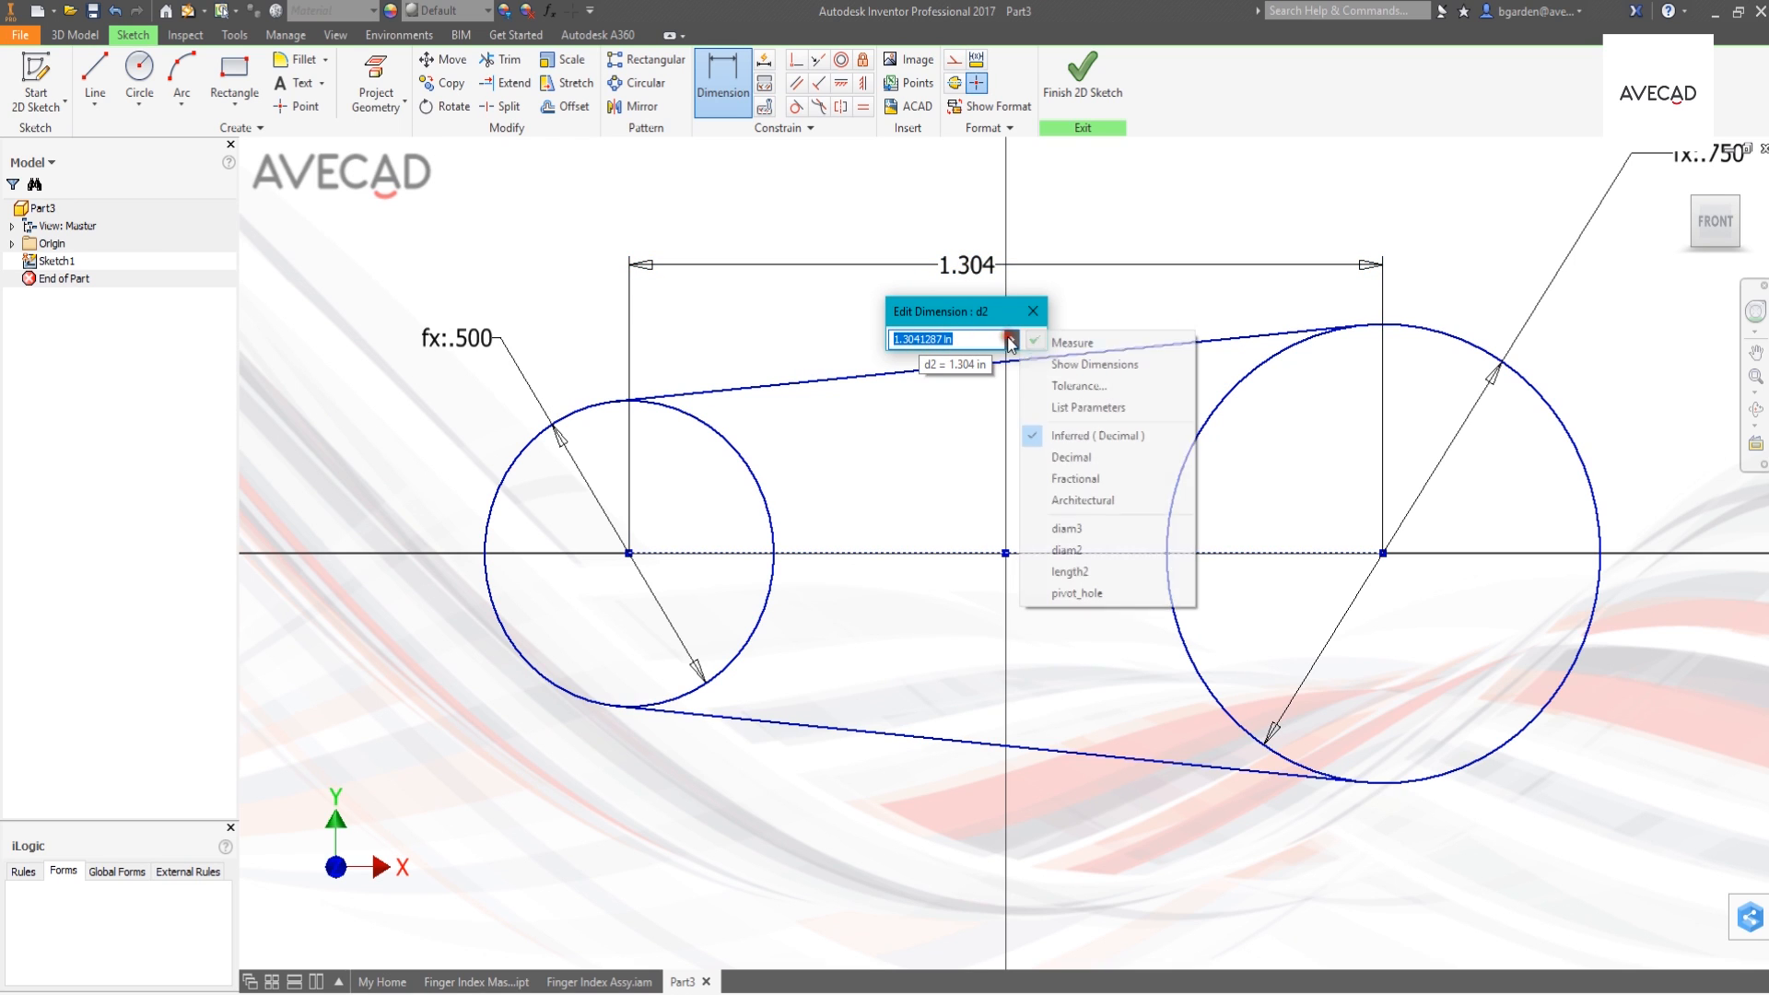
{"action": "left_click", "coordinate": [1076, 409]}
{"action": "left_click", "coordinate": [910, 429]}
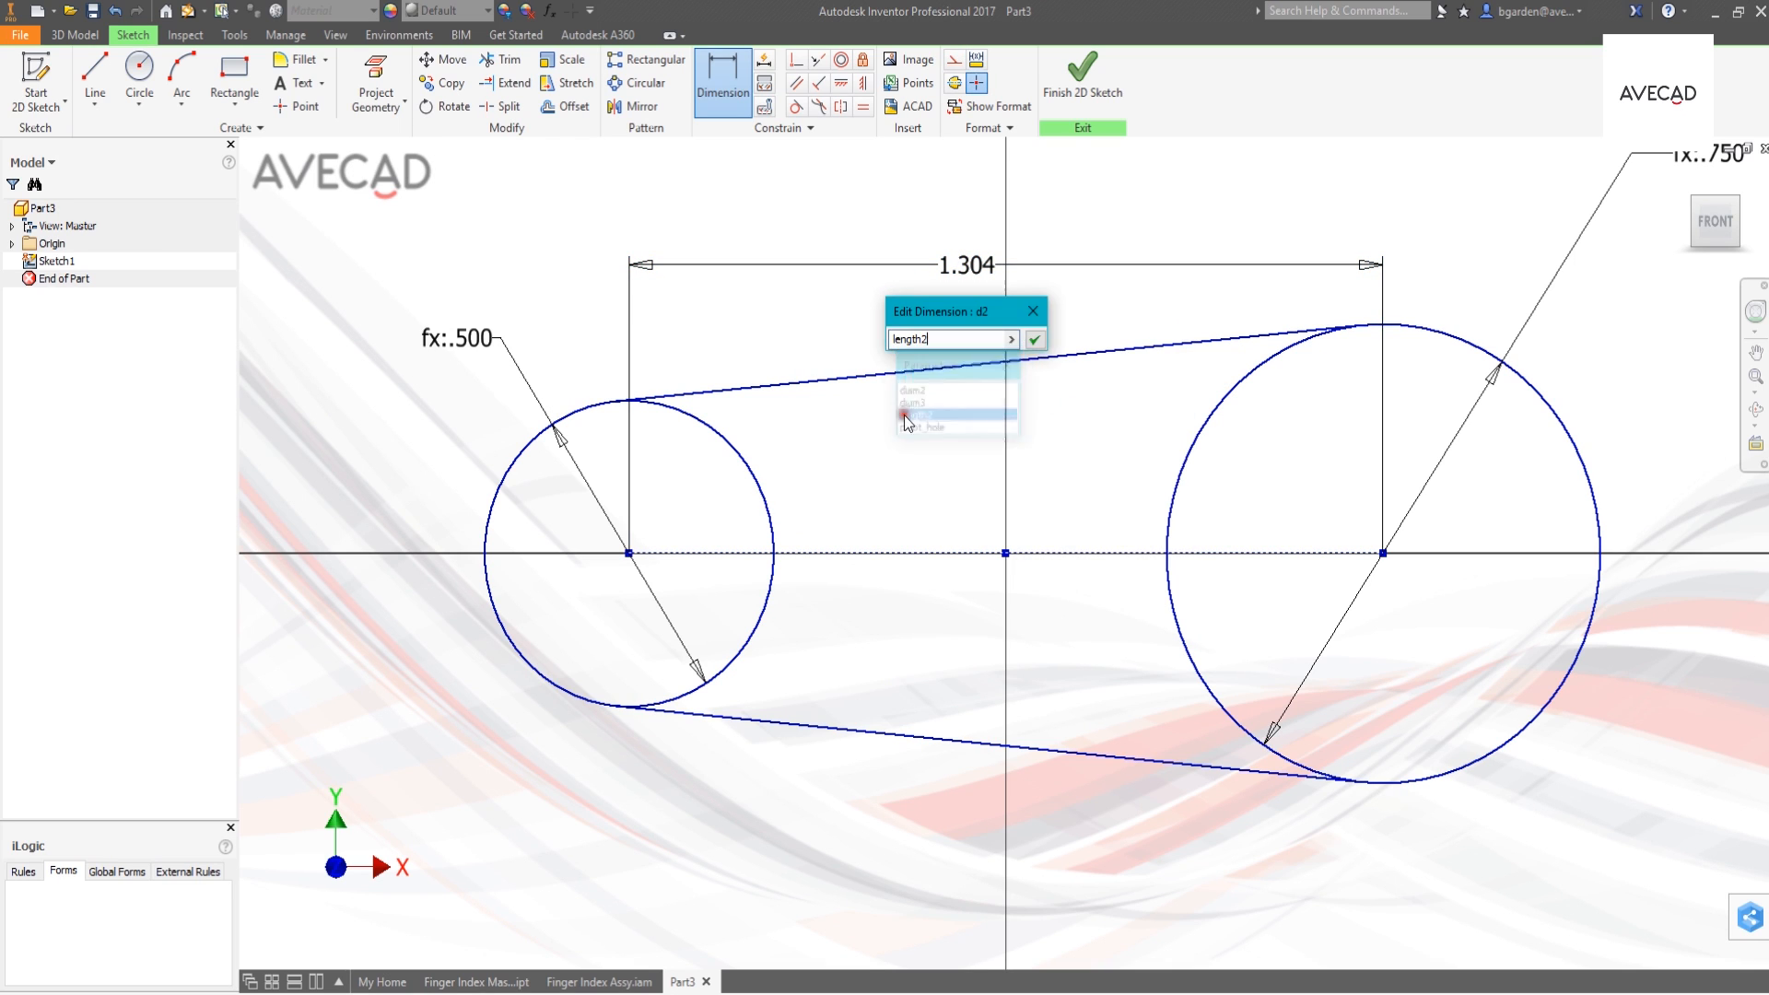
{"action": "left_click", "coordinate": [1034, 340]}
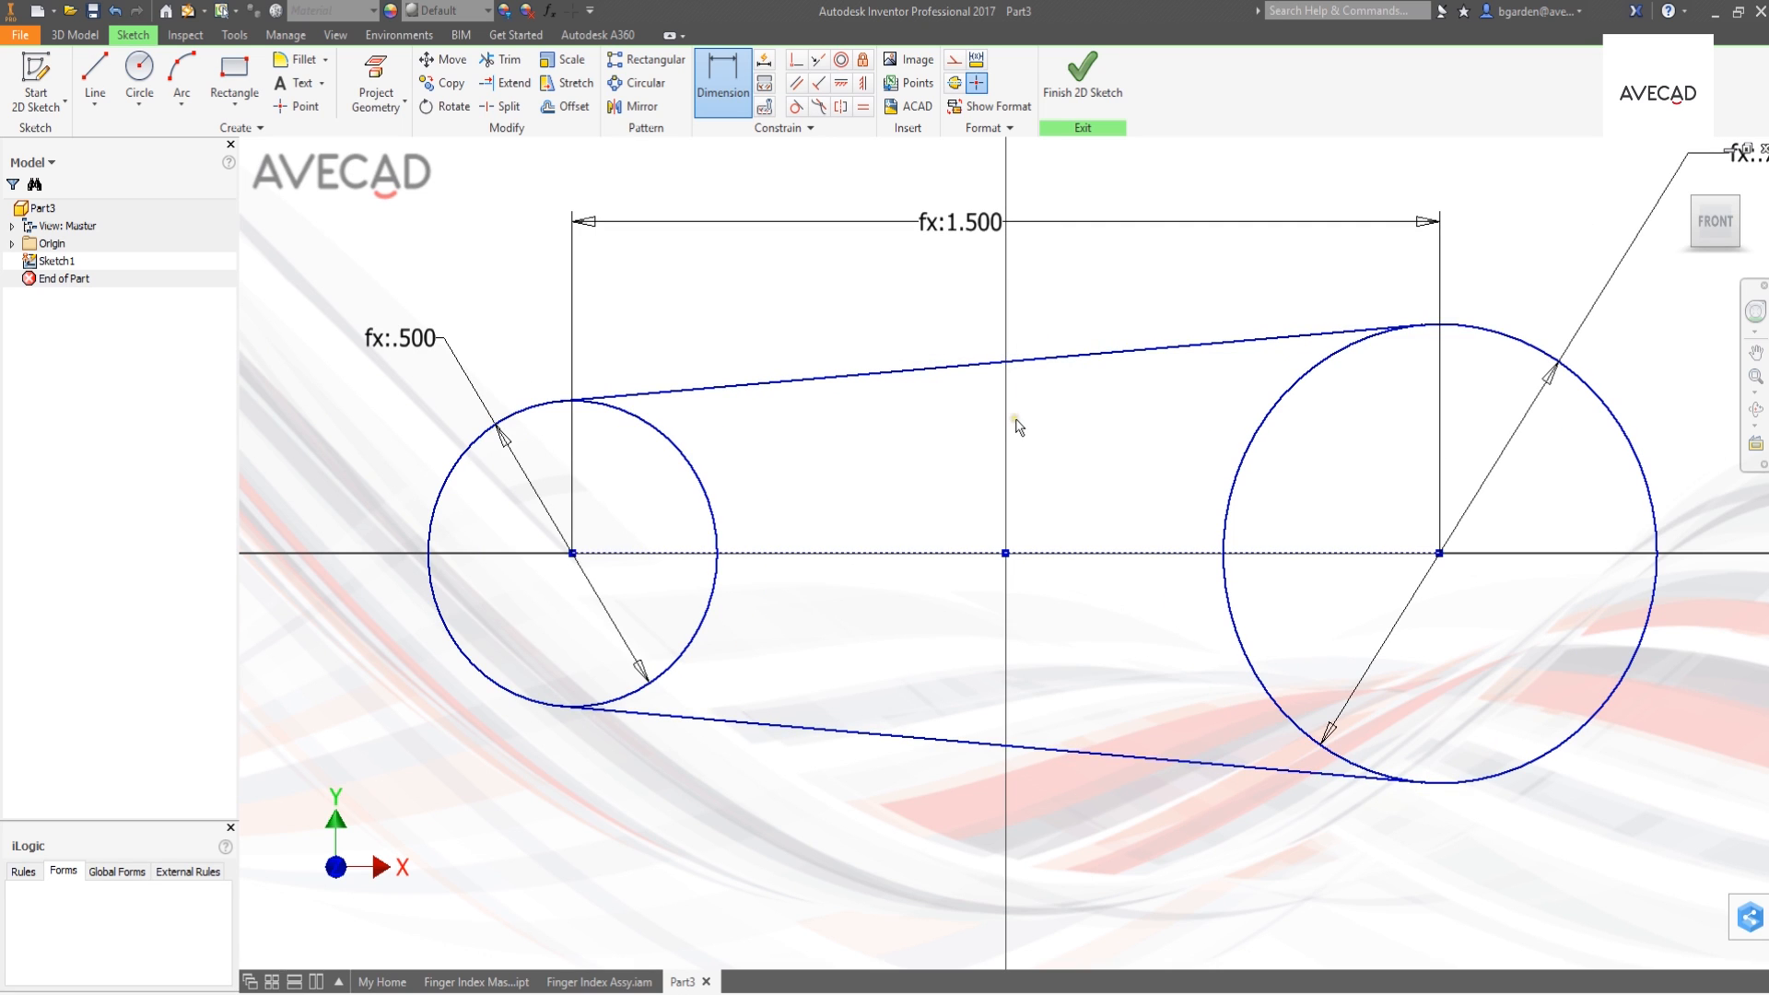
- Sketch a small concentric hole circle inside each end circle and constrain the two holes equal in size
{"action": "key", "text": "c"}
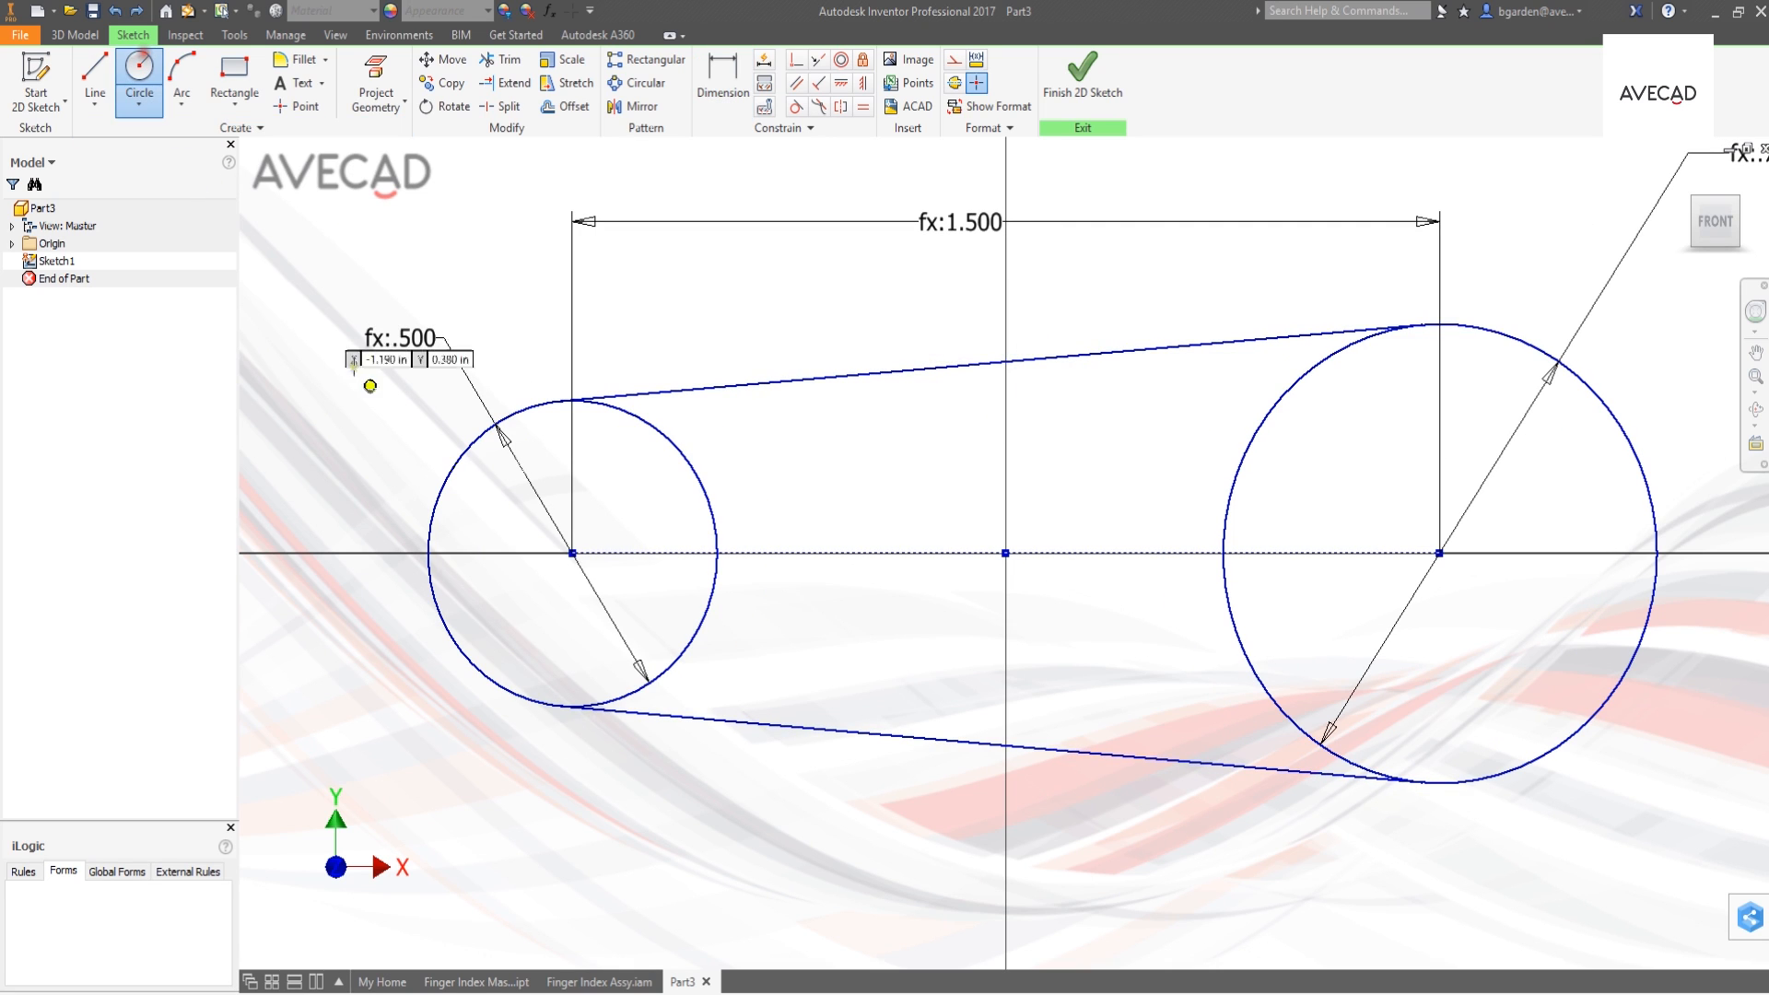
{"action": "left_click", "coordinate": [572, 553]}
{"action": "left_click", "coordinate": [584, 600]}
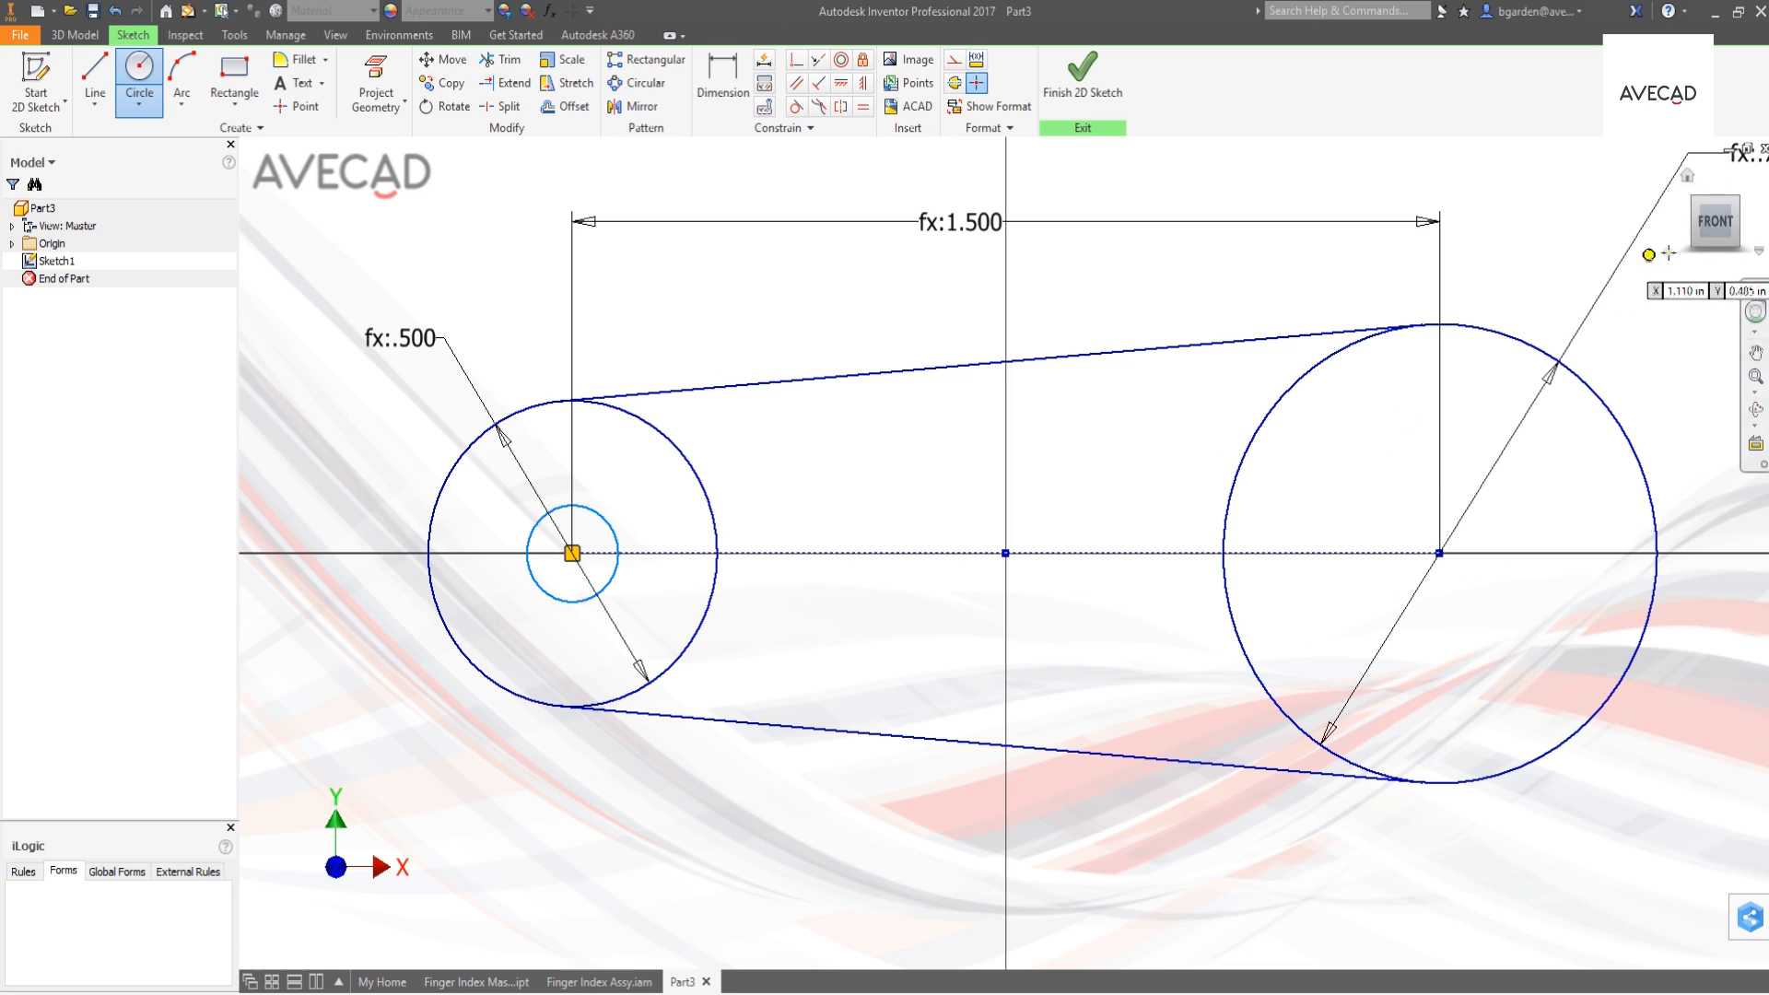
{"action": "left_click", "coordinate": [1439, 553]}
{"action": "left_click", "coordinate": [1464, 611]}
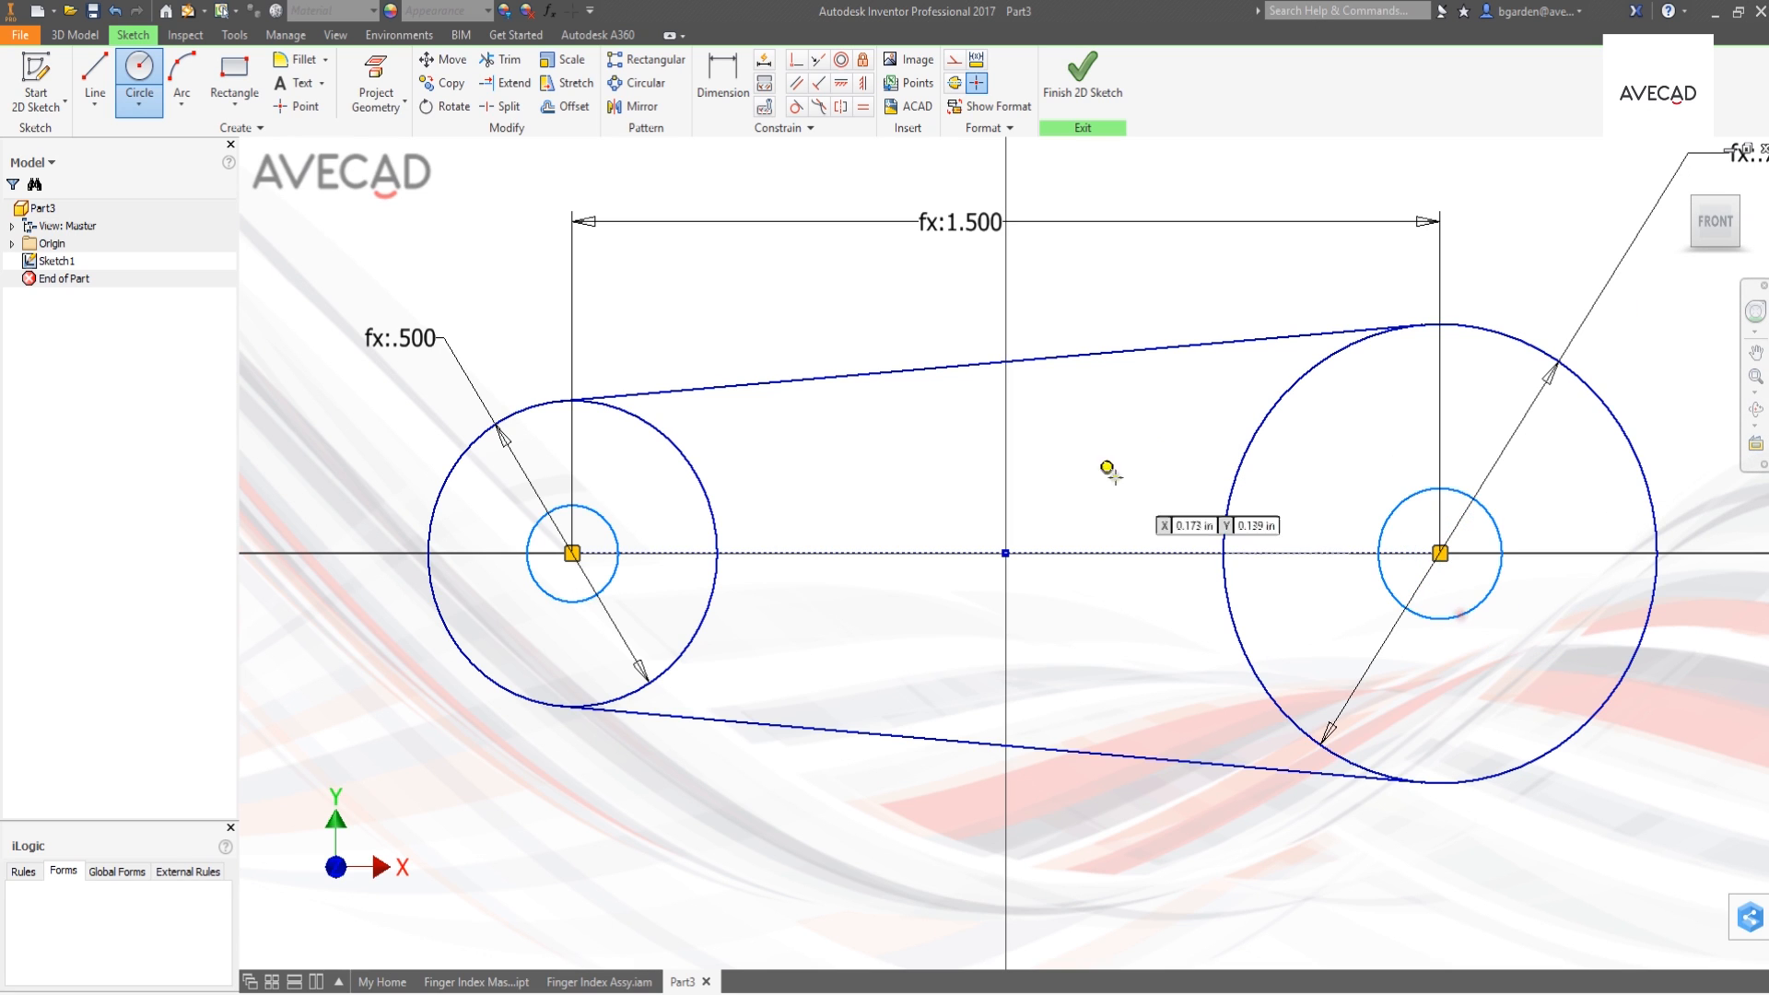
{"action": "left_click", "coordinate": [864, 106]}
{"action": "left_click", "coordinate": [1482, 512]}
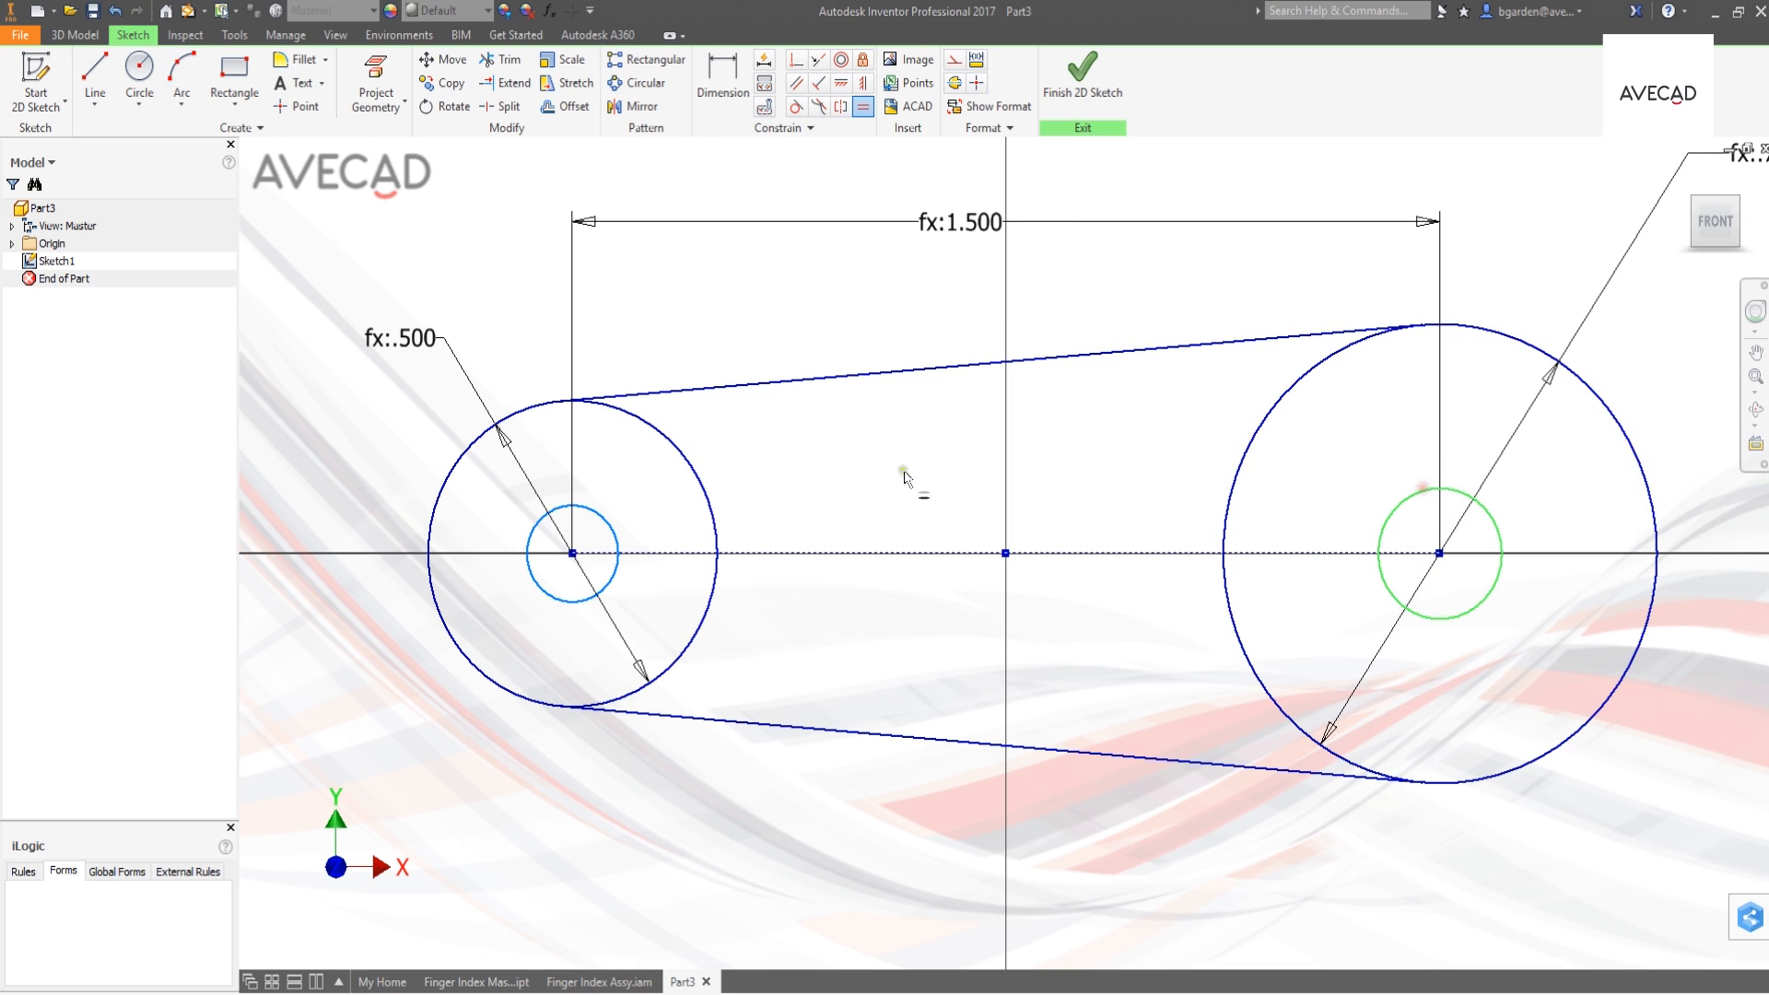
{"action": "left_click", "coordinate": [613, 528]}
- Dimension the left hole circle's diameter, set it to the linked parameter pivot_hole, and finish the sketch
{"action": "key", "text": "d"}
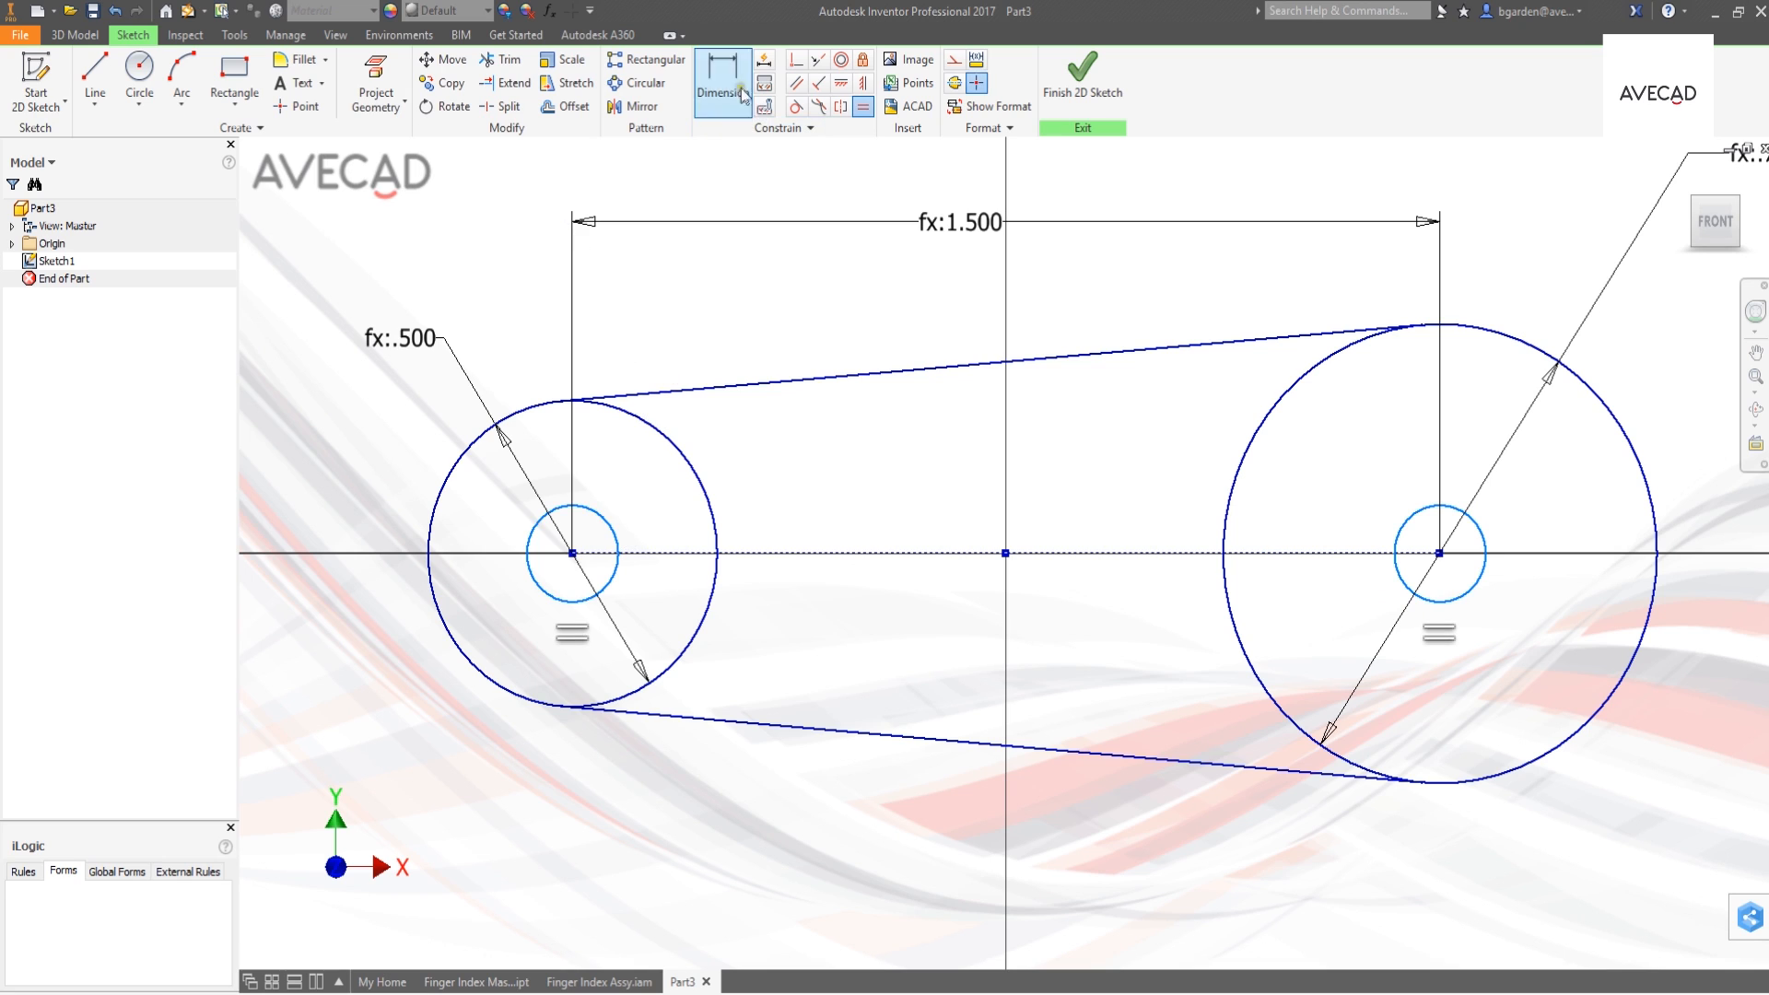
{"action": "left_click", "coordinate": [613, 541]}
{"action": "left_click", "coordinate": [791, 497]}
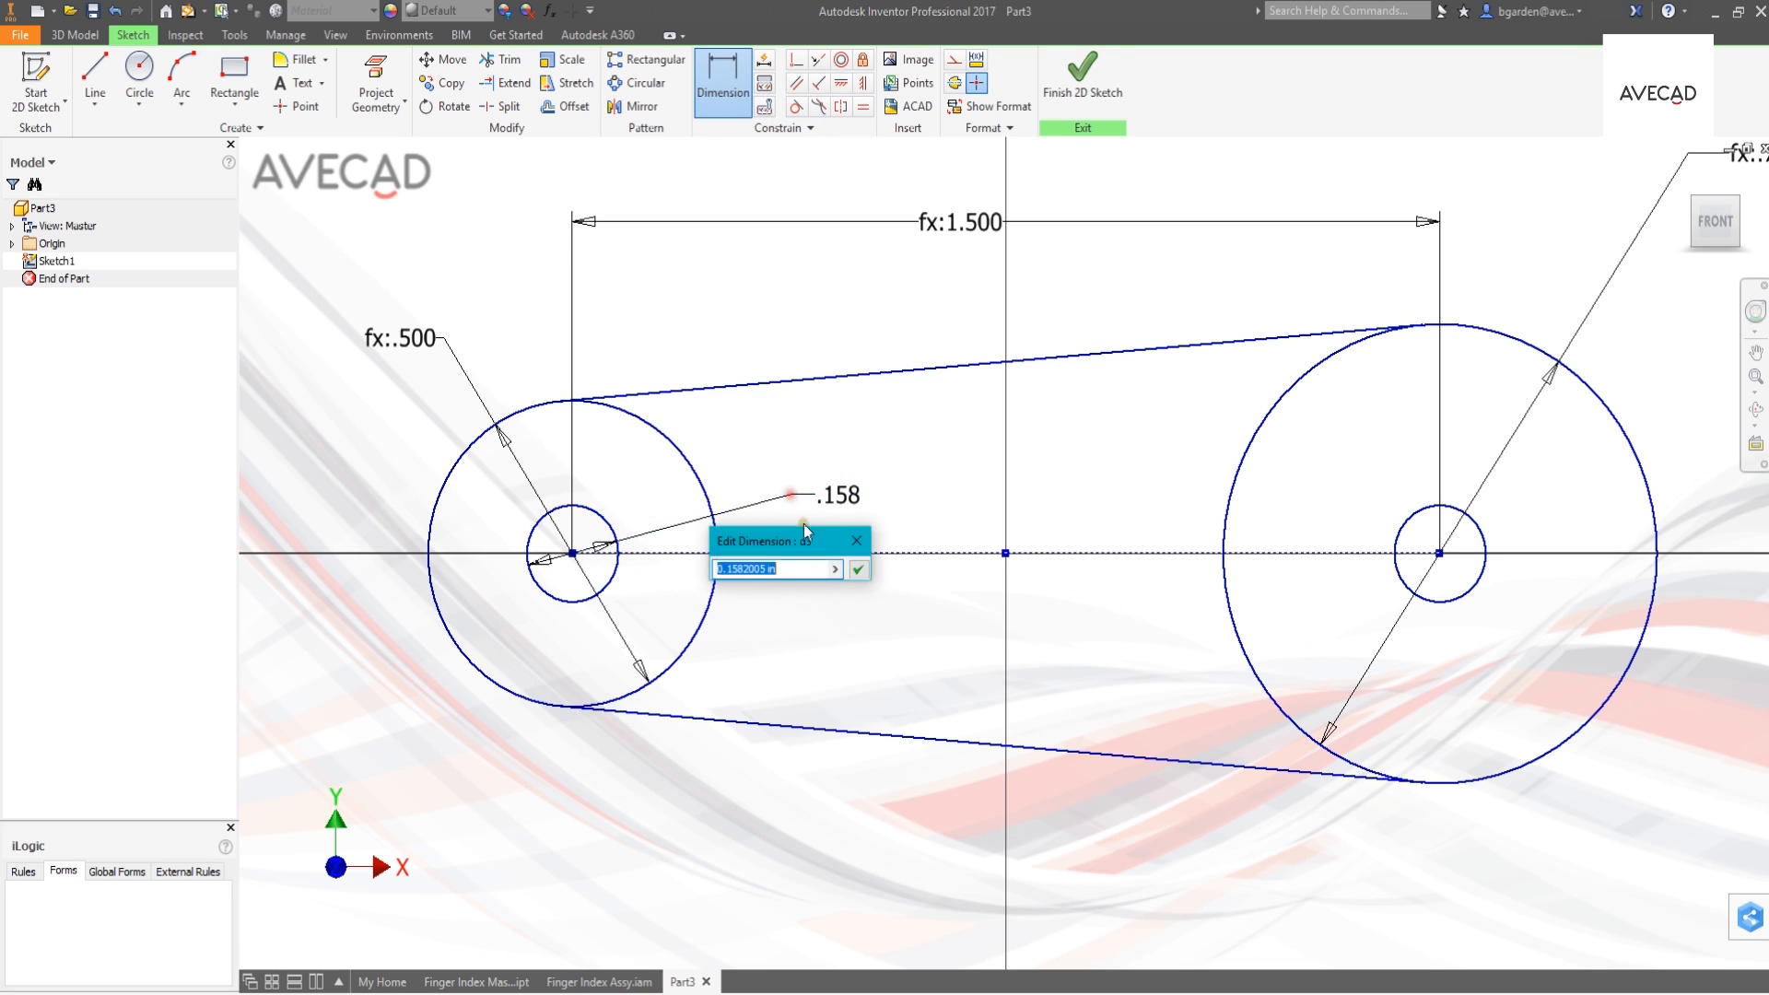
{"action": "left_click", "coordinate": [835, 570]}
{"action": "left_click", "coordinate": [894, 638]}
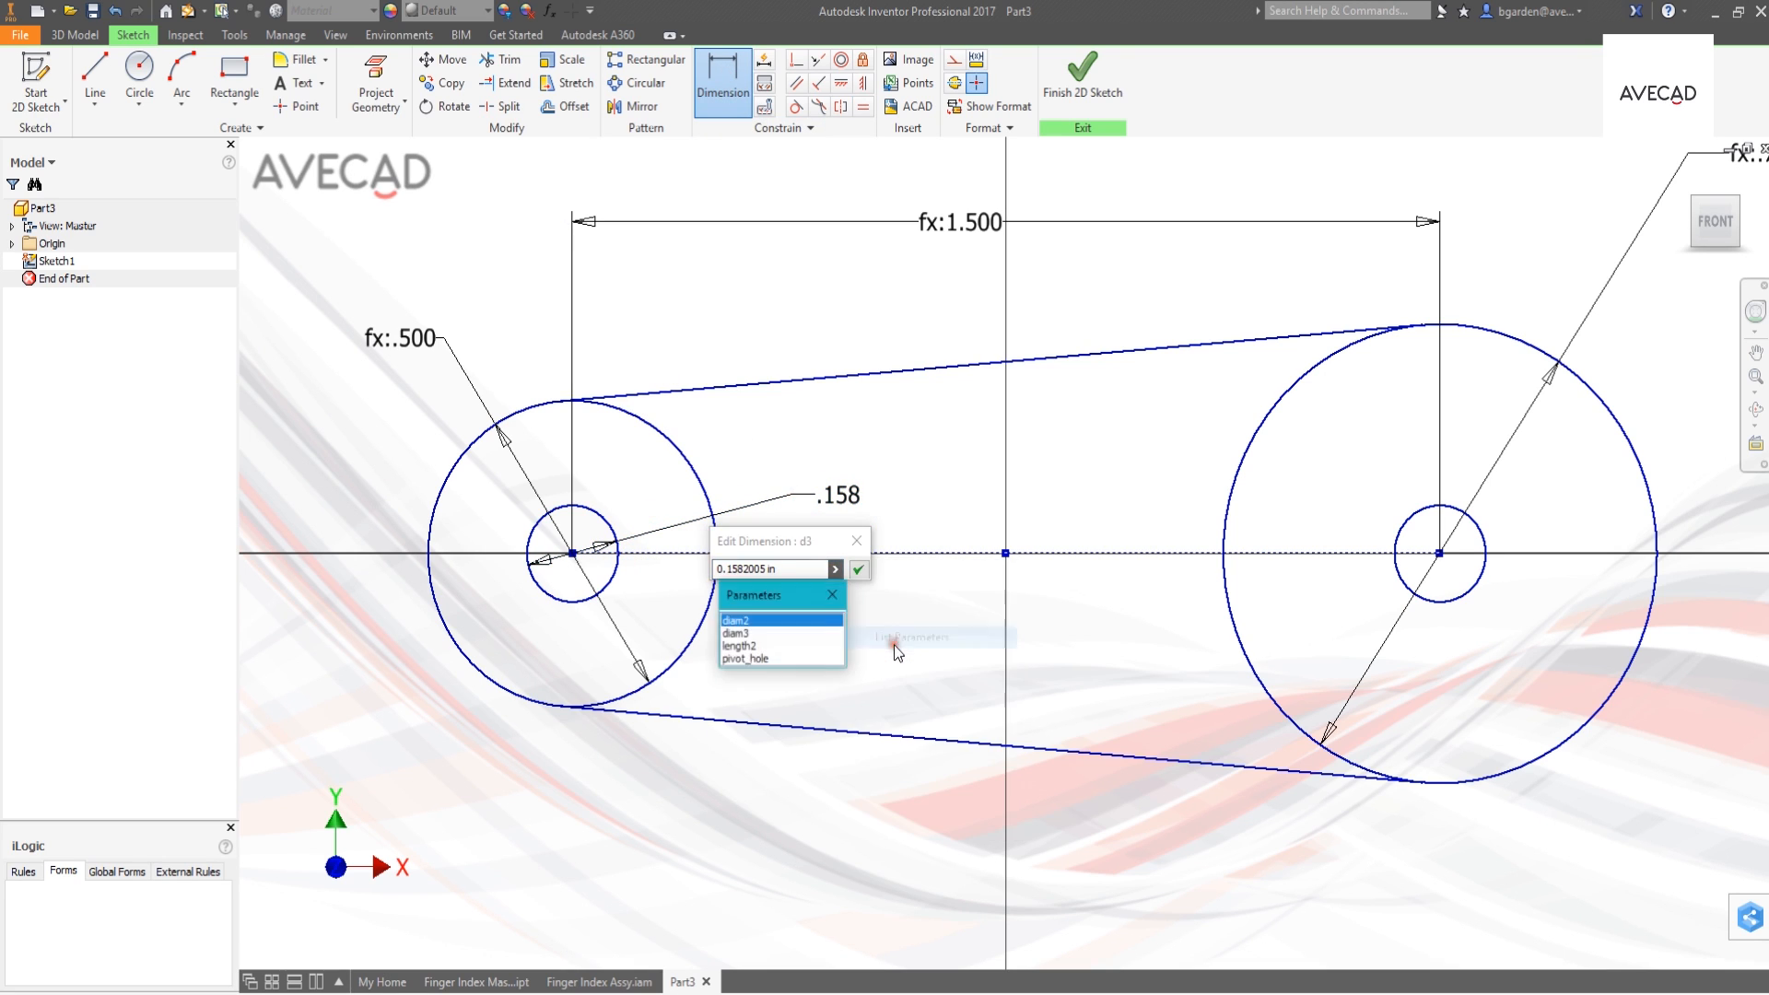
{"action": "left_click", "coordinate": [751, 659]}
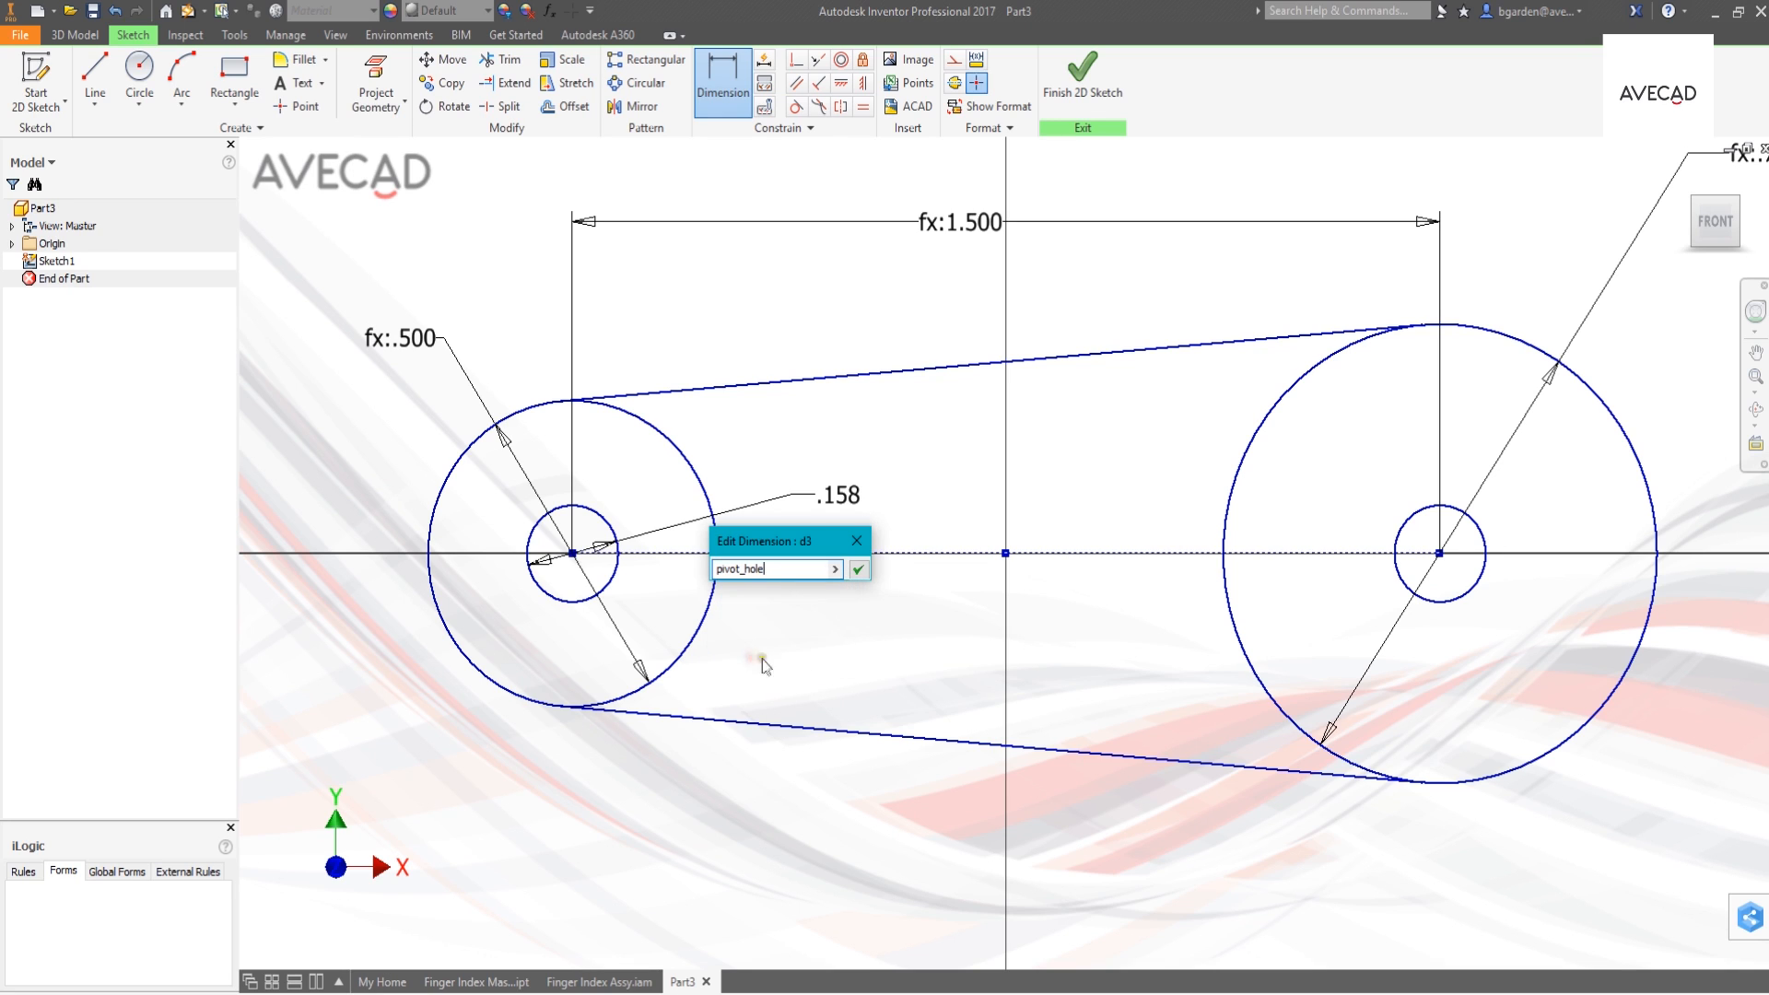
{"action": "left_click", "coordinate": [857, 570]}
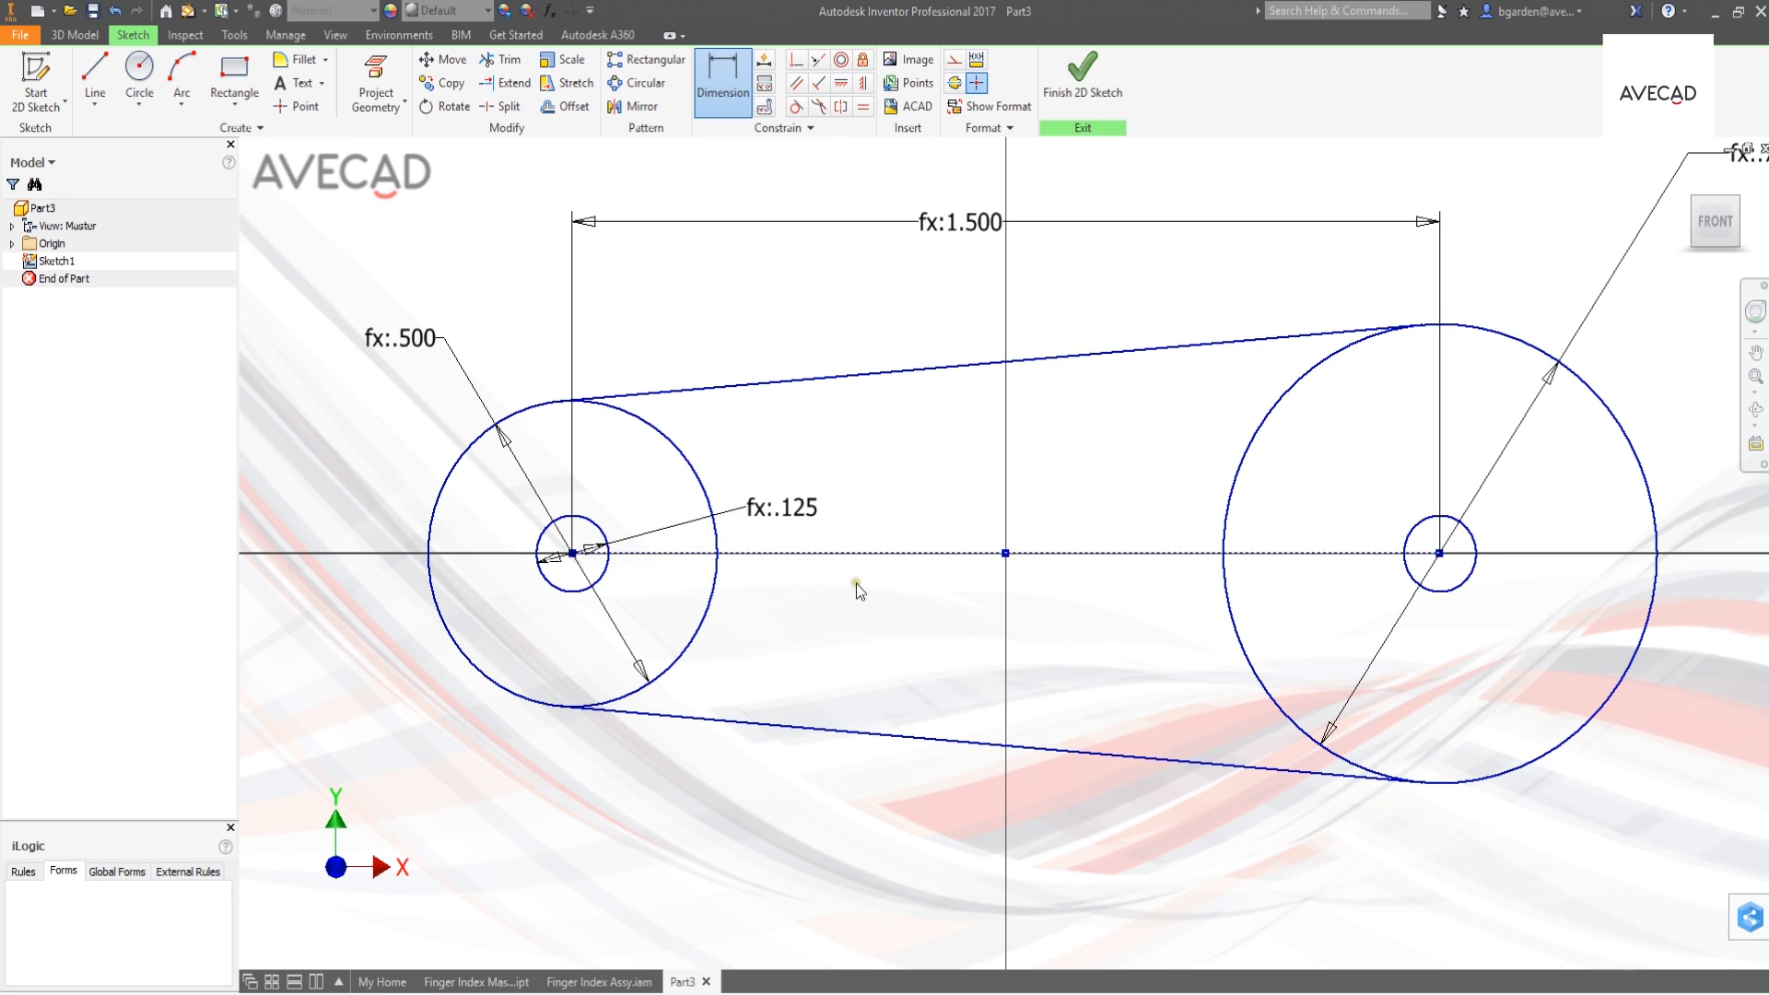
{"action": "left_click", "coordinate": [1085, 93]}
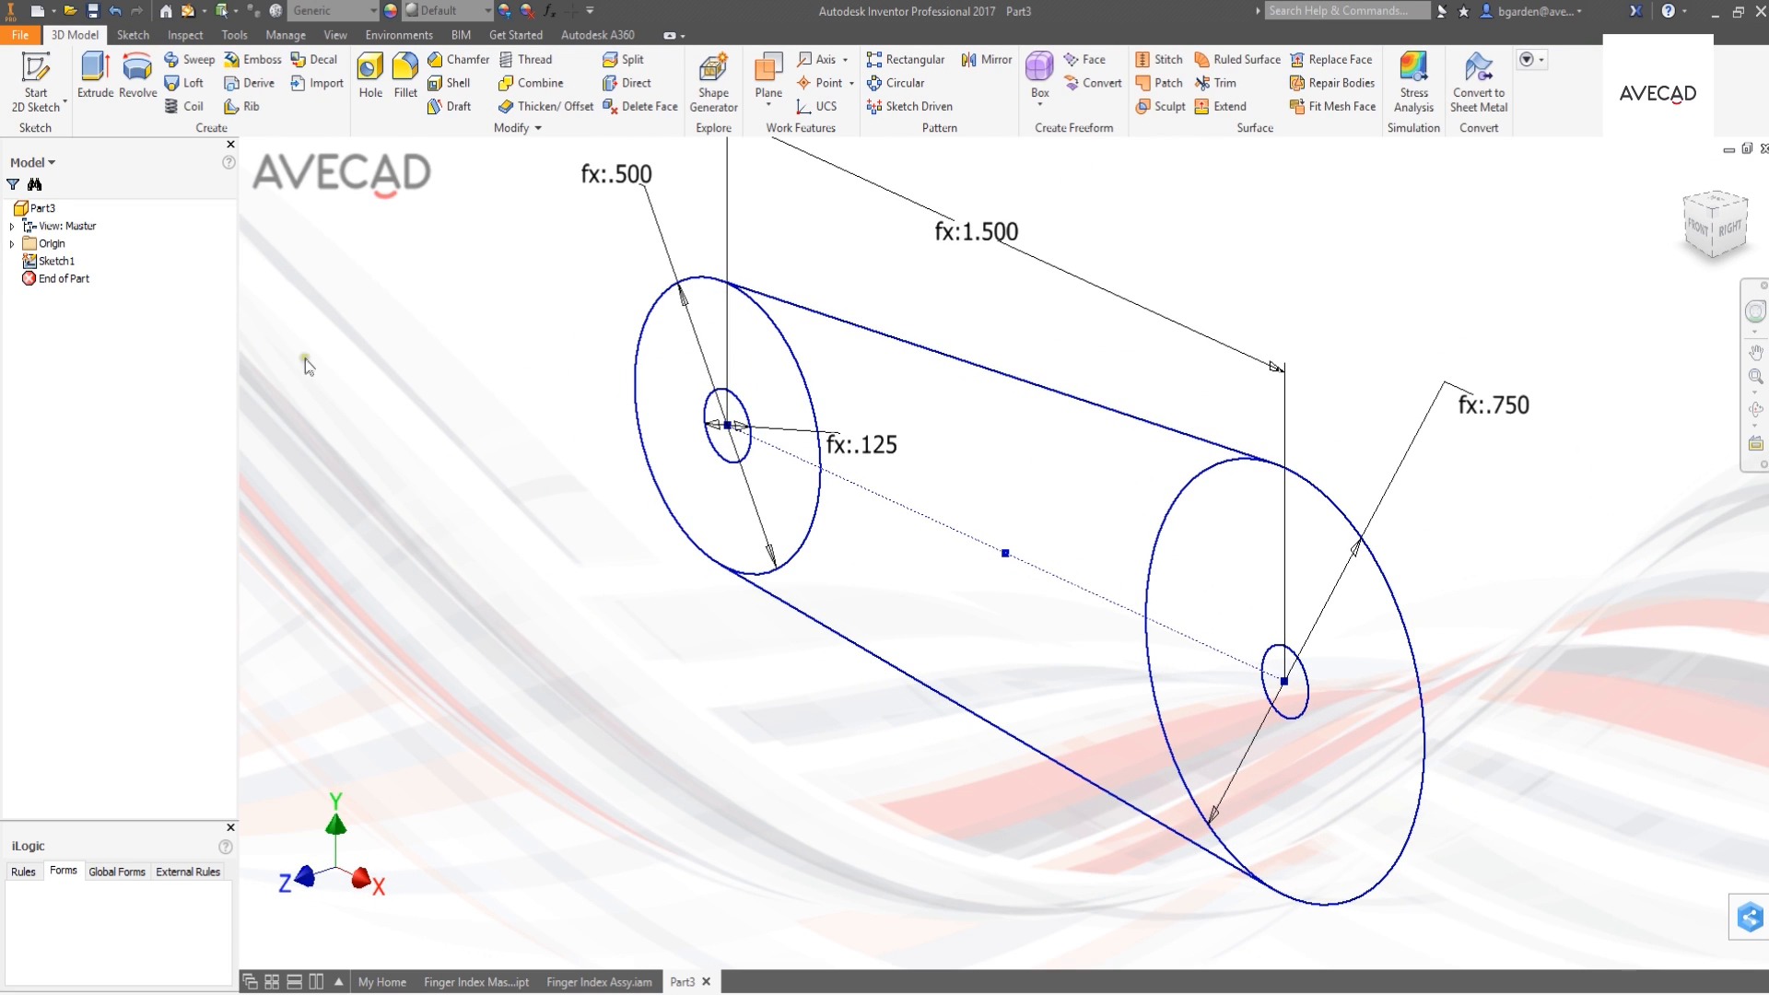
{"action": "left_click", "coordinate": [95, 81]}
{"action": "left_click", "coordinate": [697, 355]}
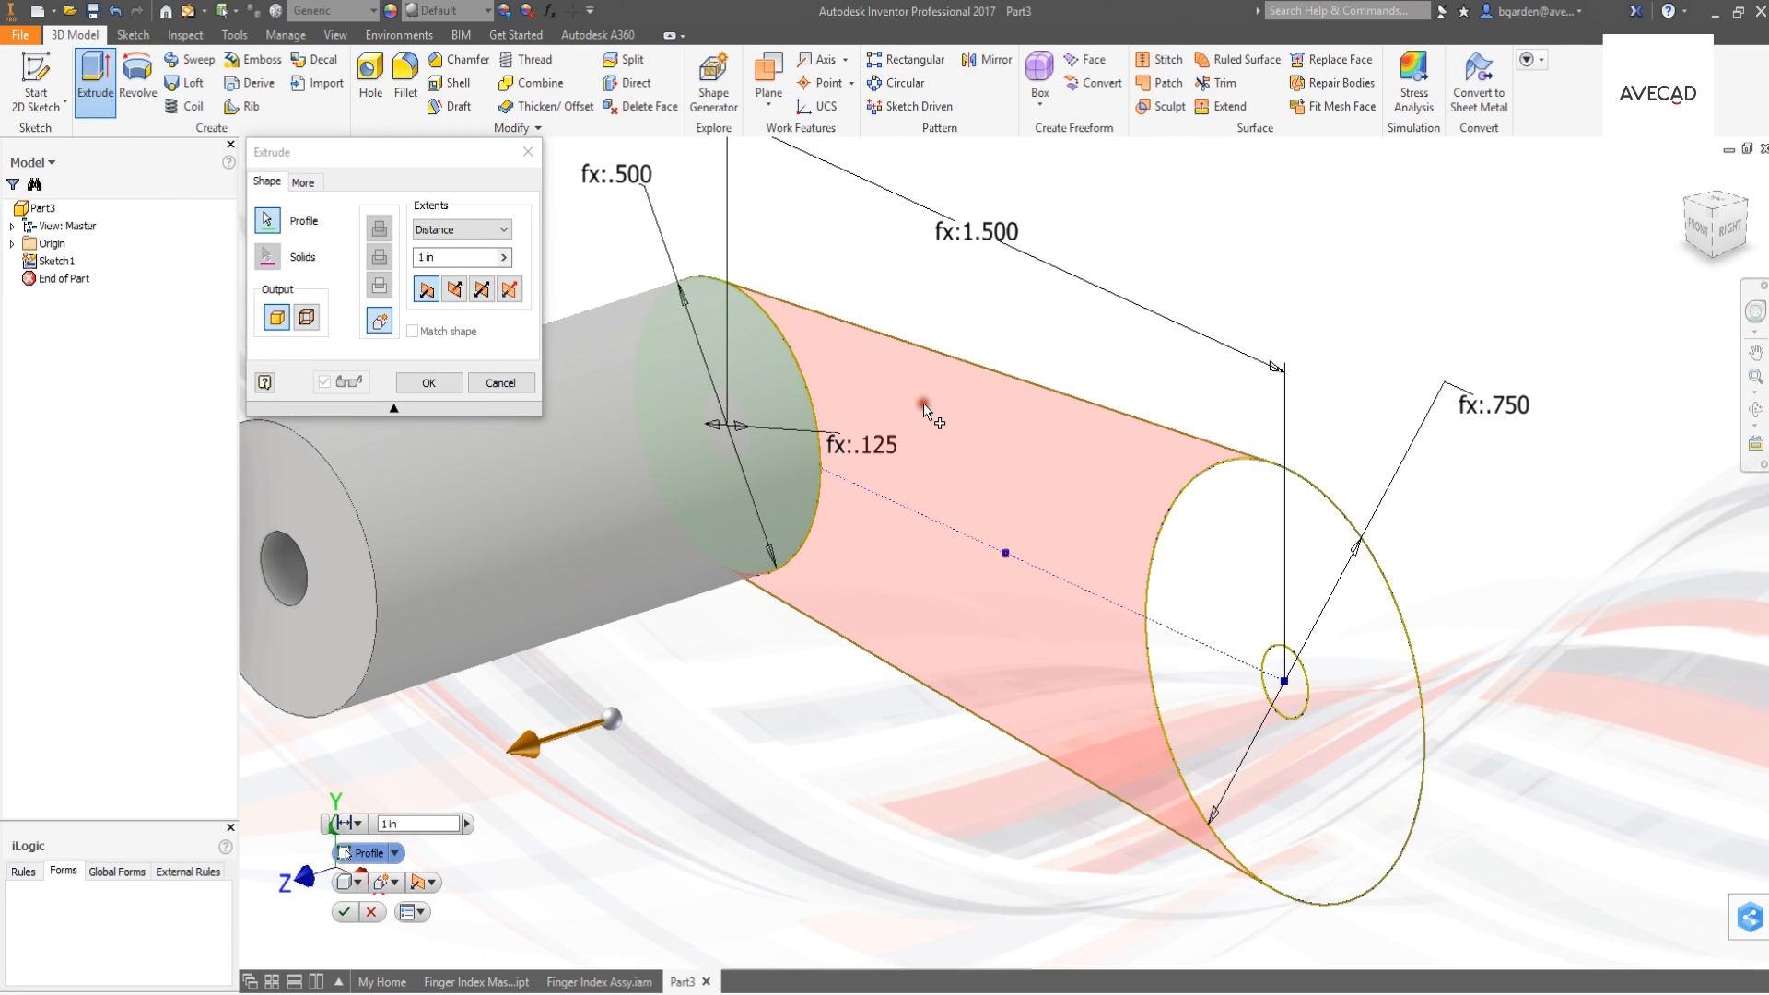
{"action": "left_click", "coordinate": [924, 402]}
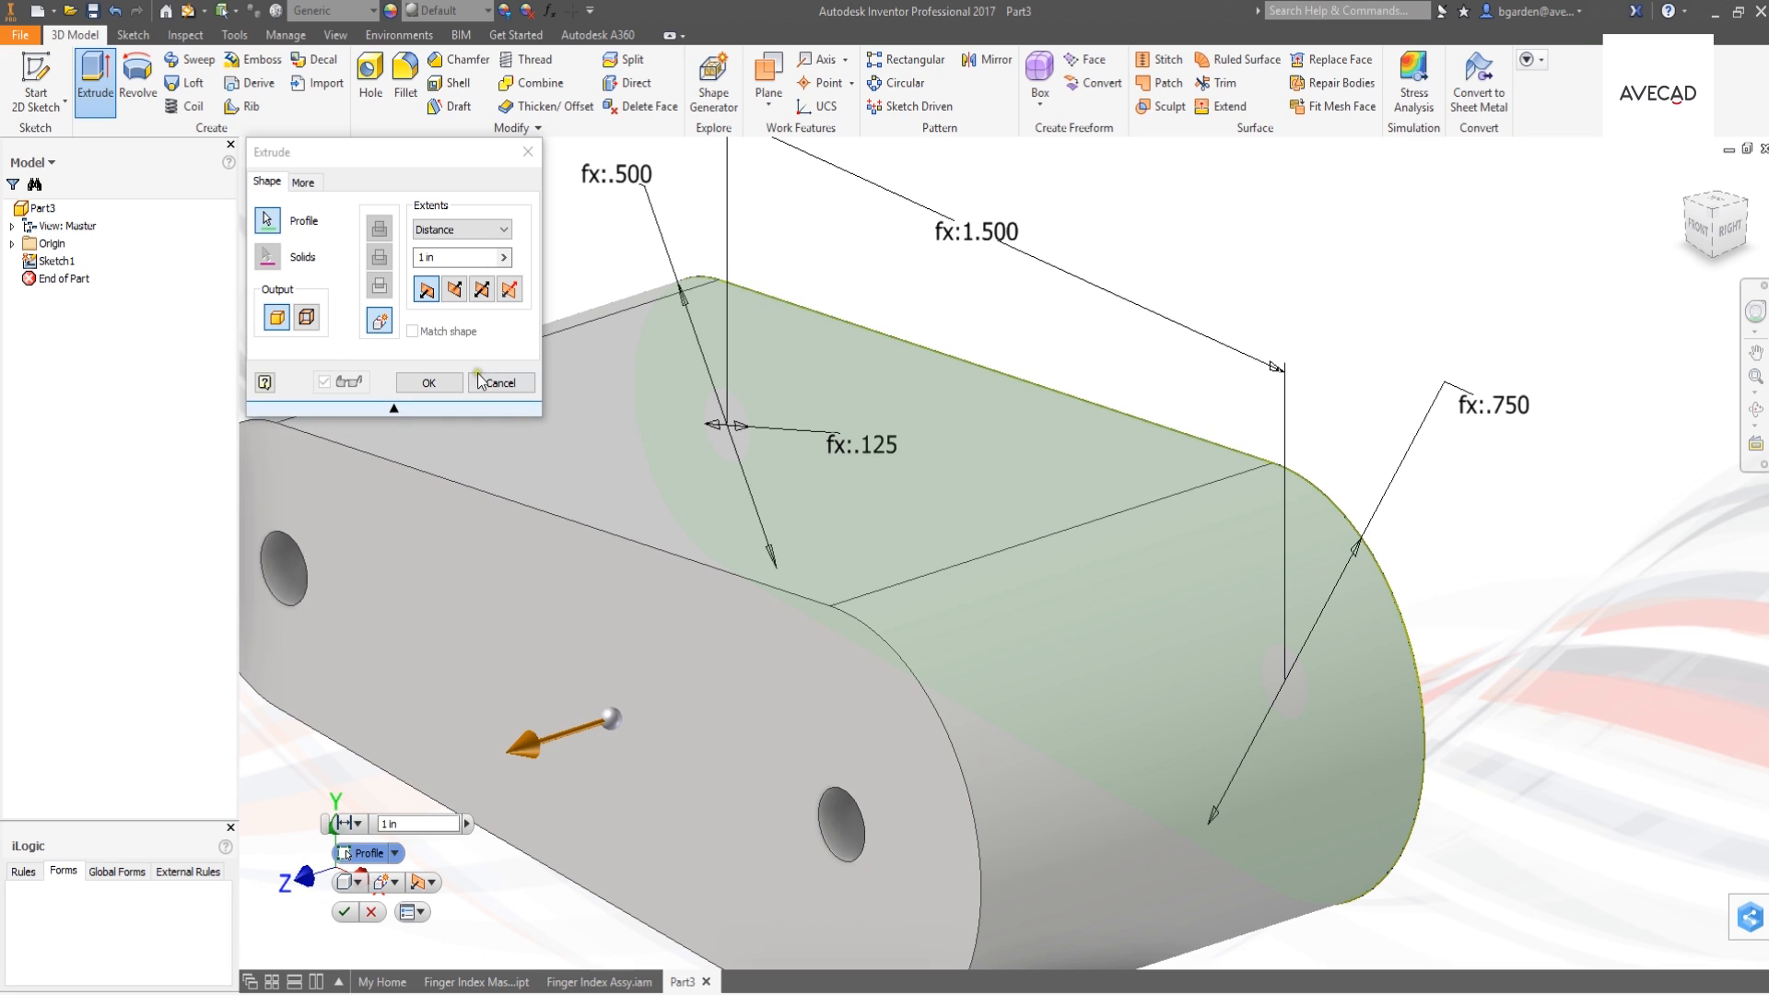
{"action": "left_click", "coordinate": [504, 258]}
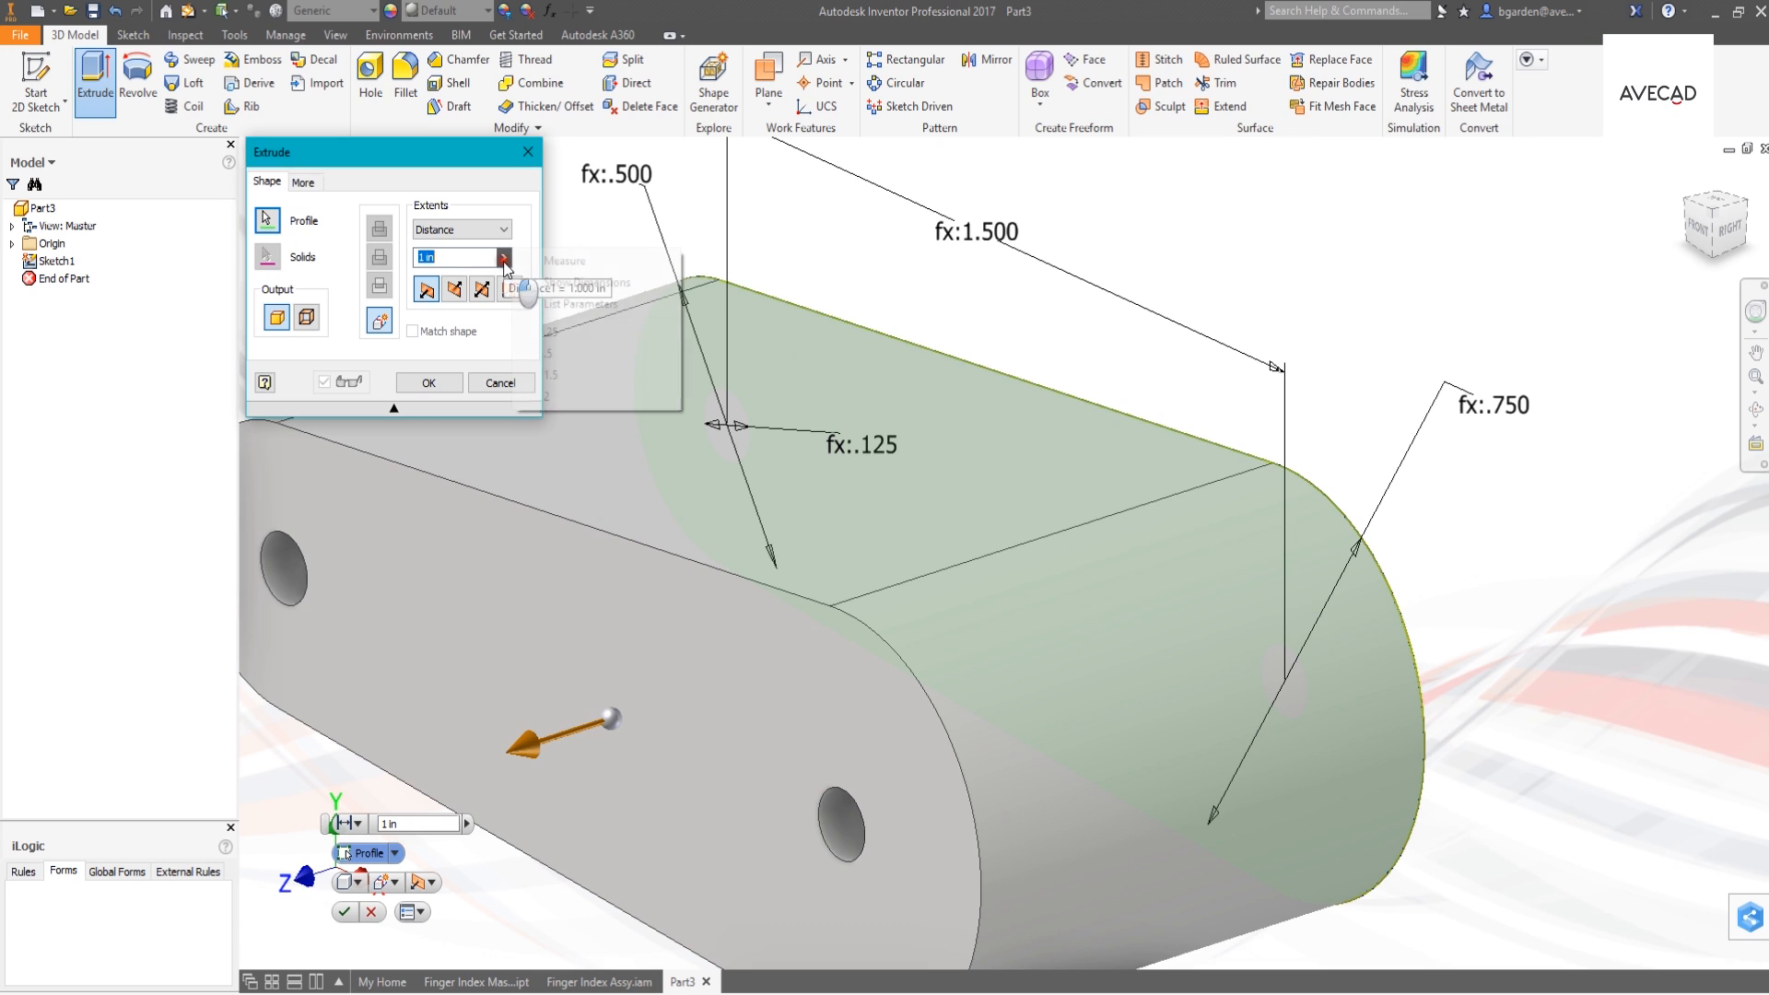
{"action": "mouse_move", "coordinate": [561, 315]}
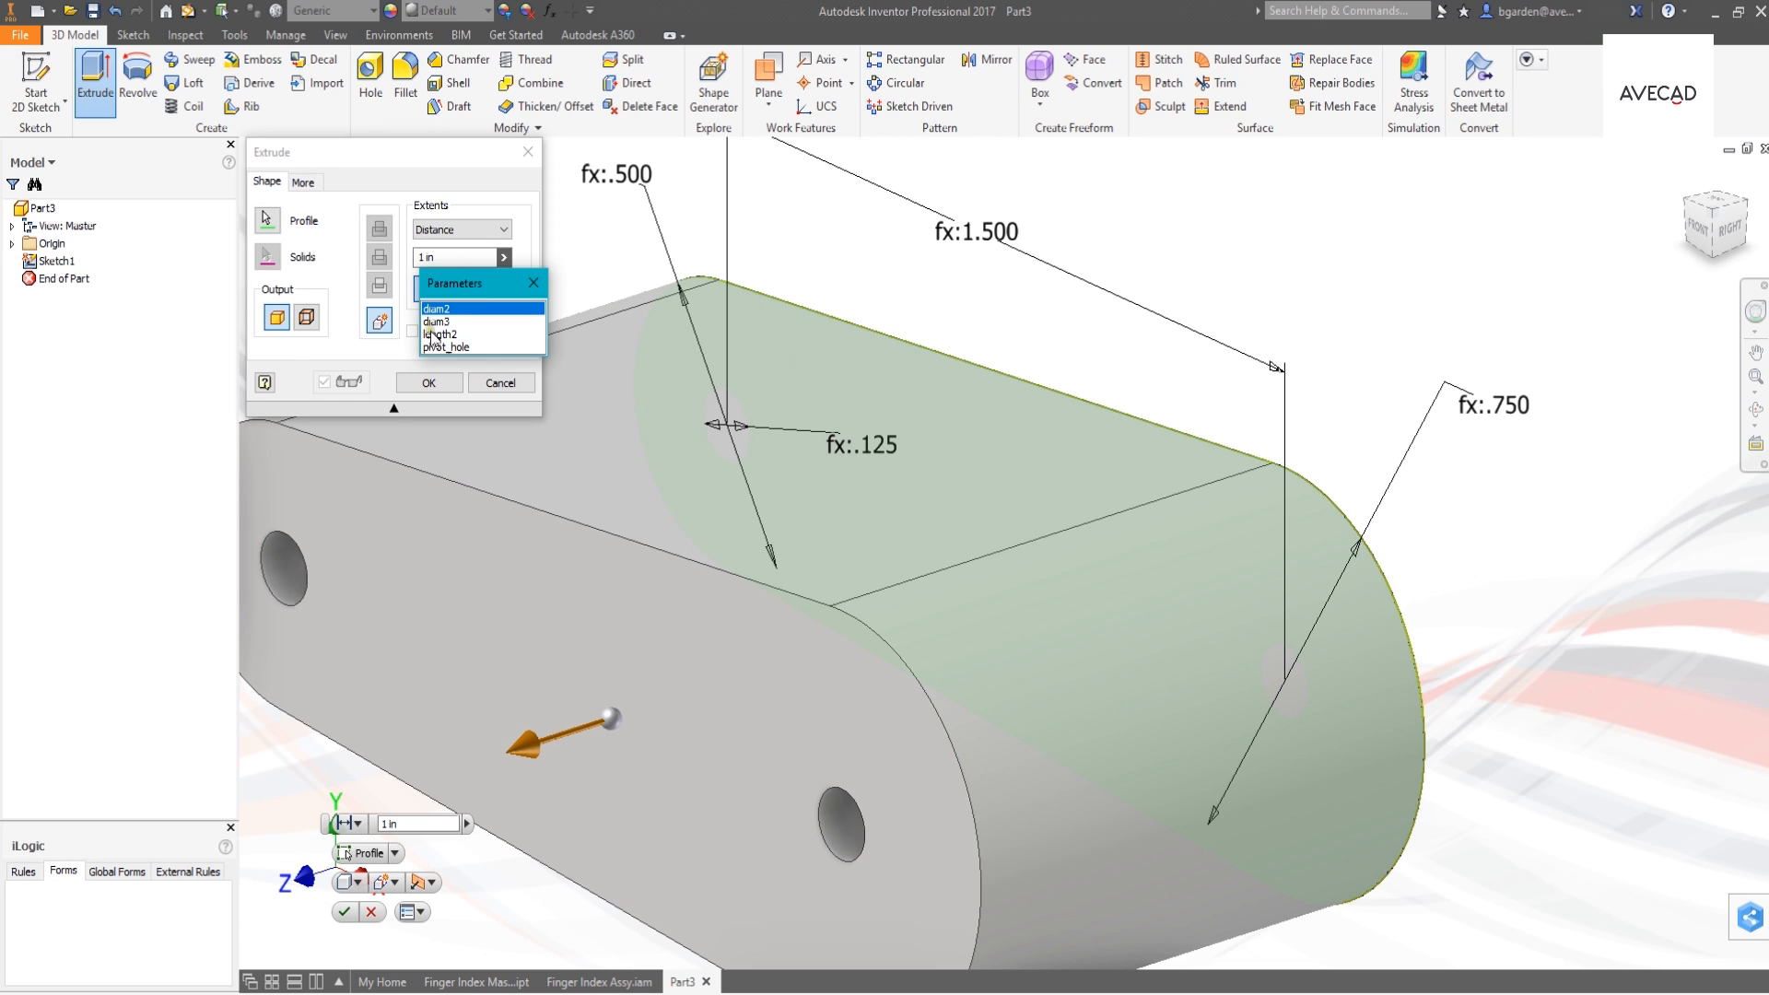
{"action": "left_click", "coordinate": [489, 378]}
{"action": "left_click", "coordinate": [528, 283]}
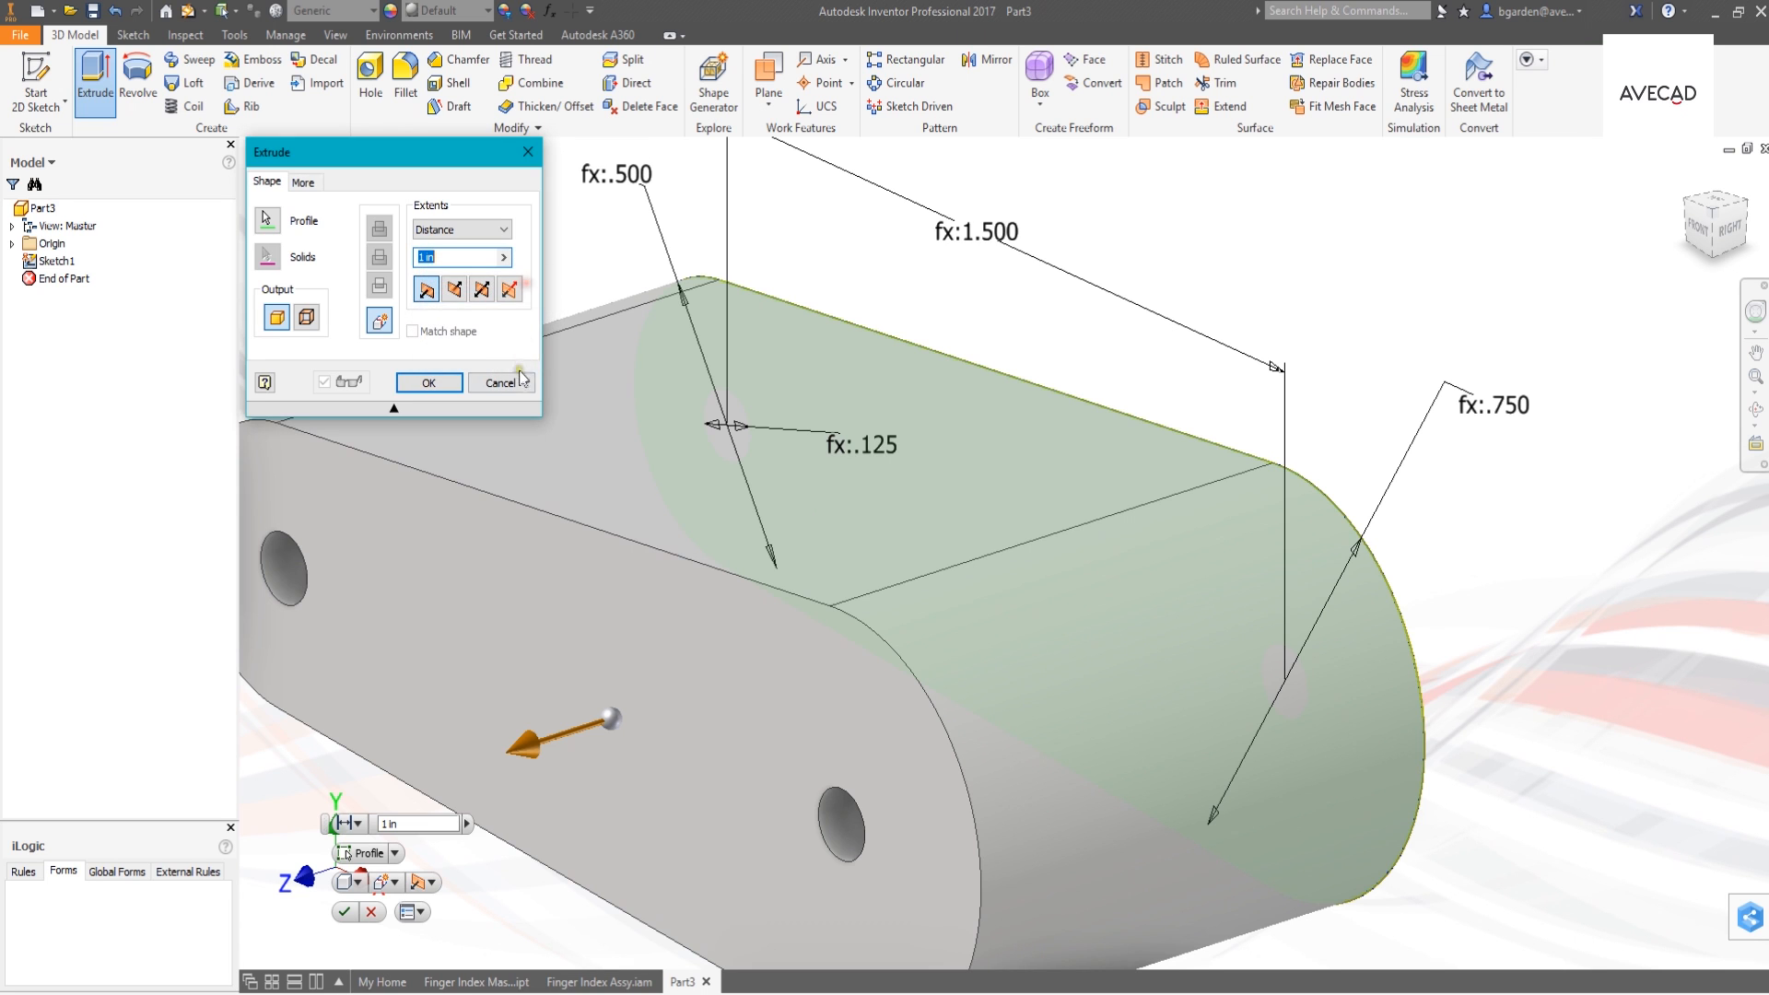
{"action": "left_click", "coordinate": [522, 380]}
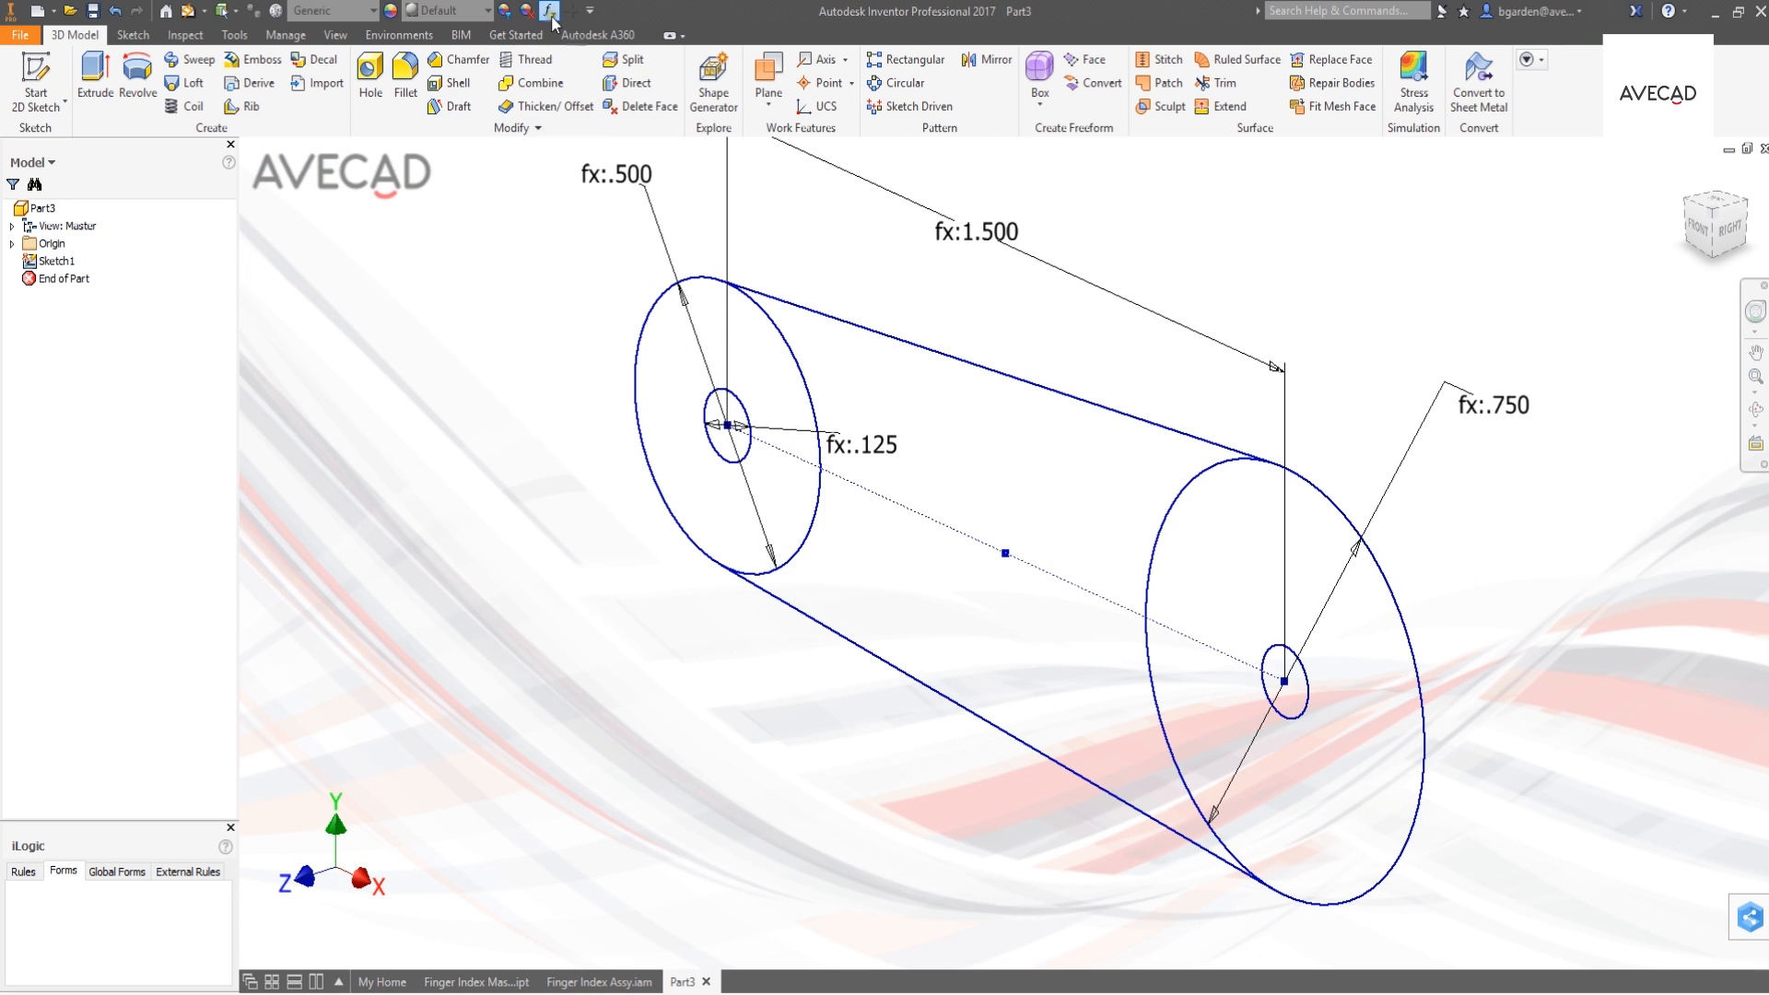
- Add knuckle2_thickness to the parameters linked from the Finger Index Master Layout part
{"action": "left_click", "coordinate": [550, 11]}
{"action": "right_click", "coordinate": [439, 325]}
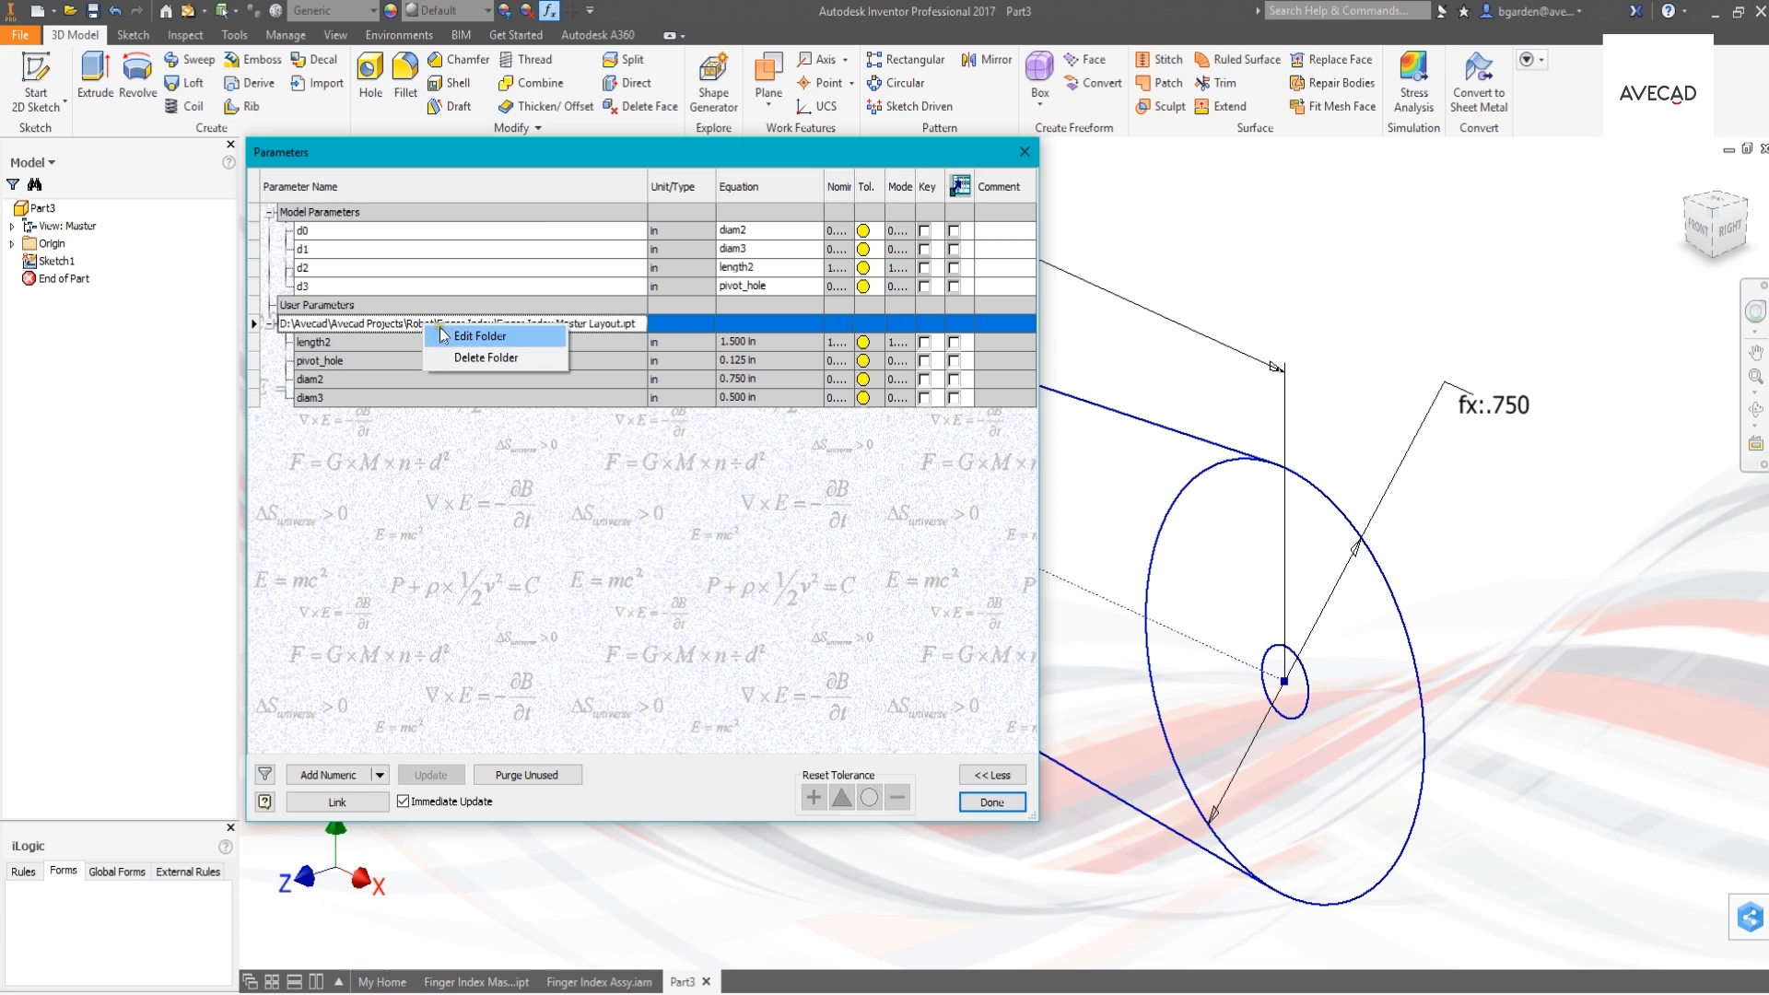
{"action": "left_click", "coordinate": [479, 336]}
{"action": "left_click_drag", "start_coordinate": [520, 403], "coordinate": [515, 335]}
{"action": "left_click", "coordinate": [343, 291]}
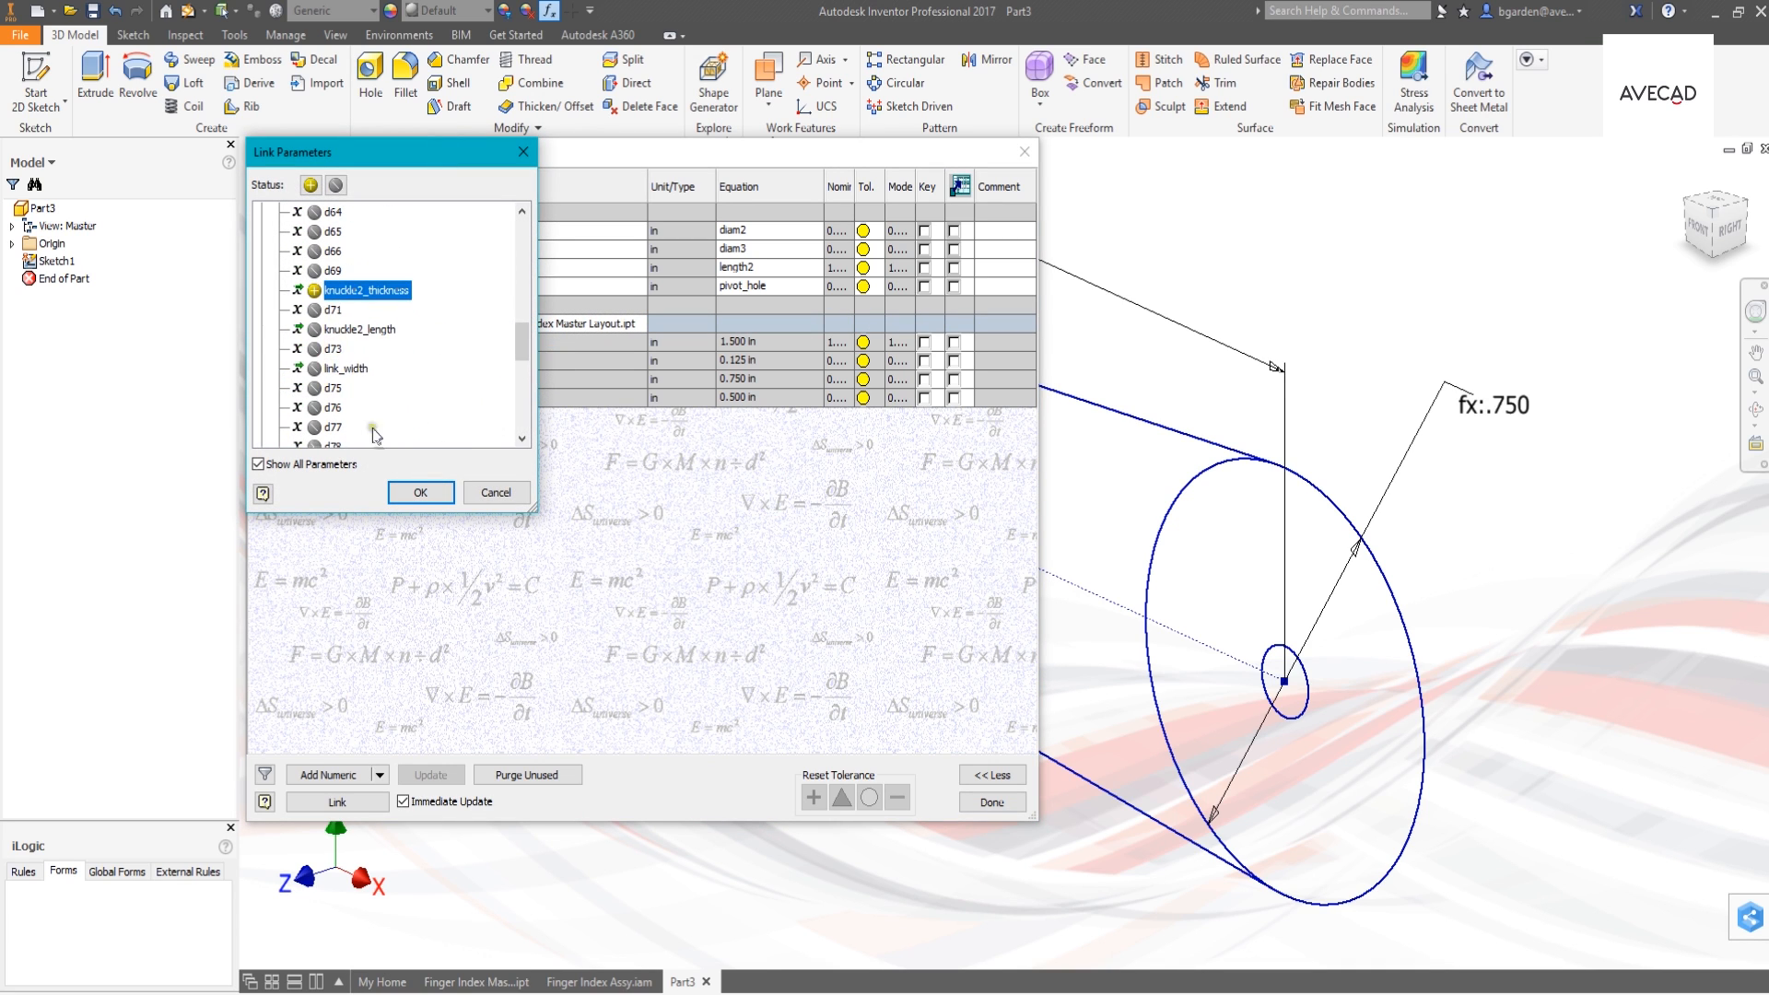
{"action": "left_click", "coordinate": [426, 495]}
{"action": "left_click", "coordinate": [990, 800]}
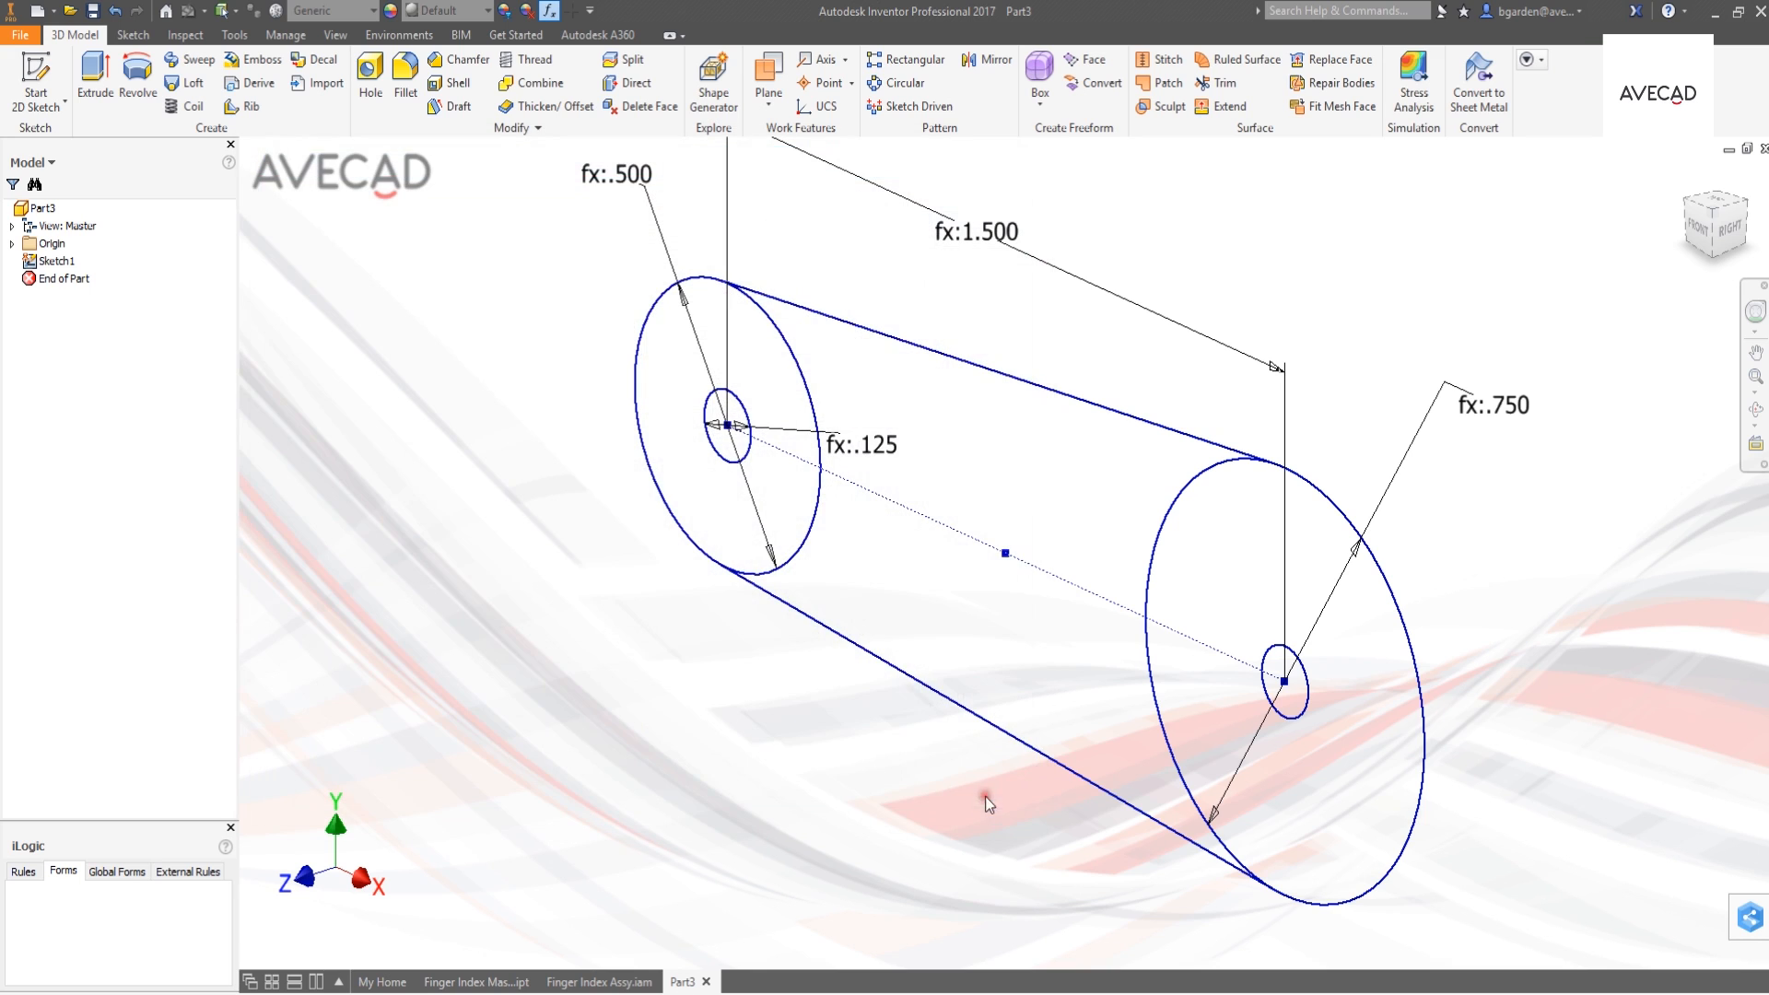
- Extrude the link profile, leaving both pivot holes open, with the distance set to the linked parameter knuckle2_thickness
{"action": "left_click", "coordinate": [96, 76]}
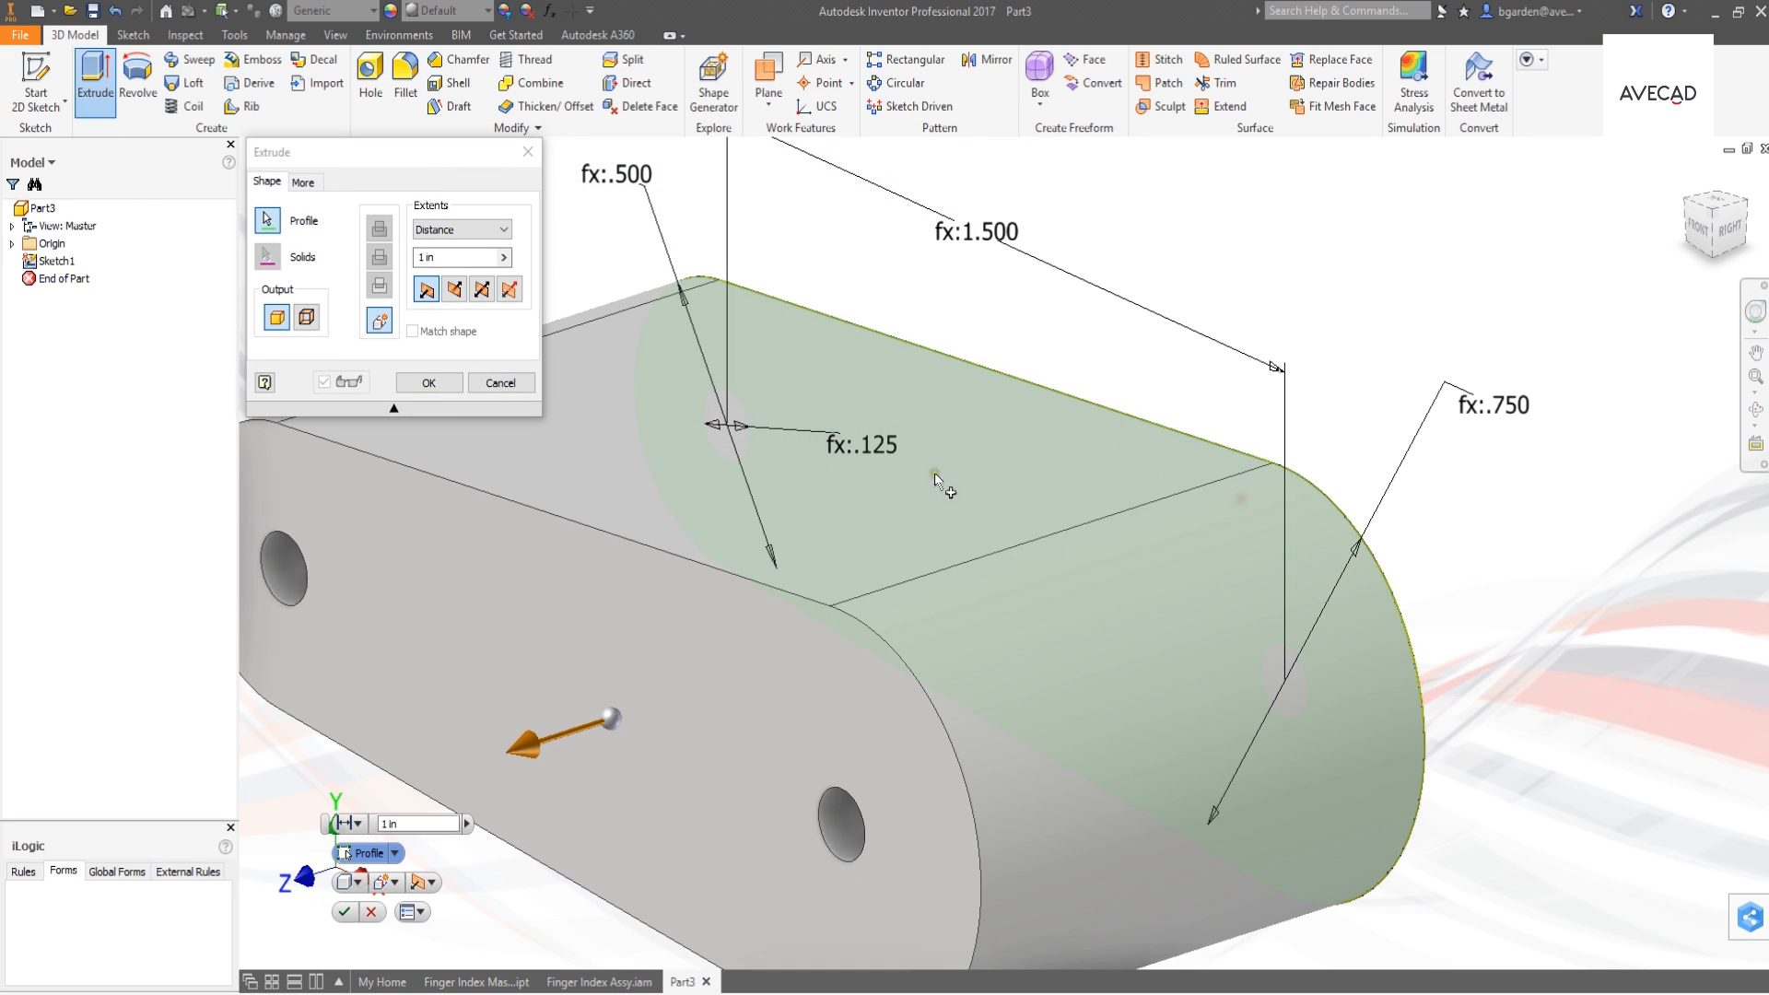
{"action": "left_click", "coordinate": [503, 257]}
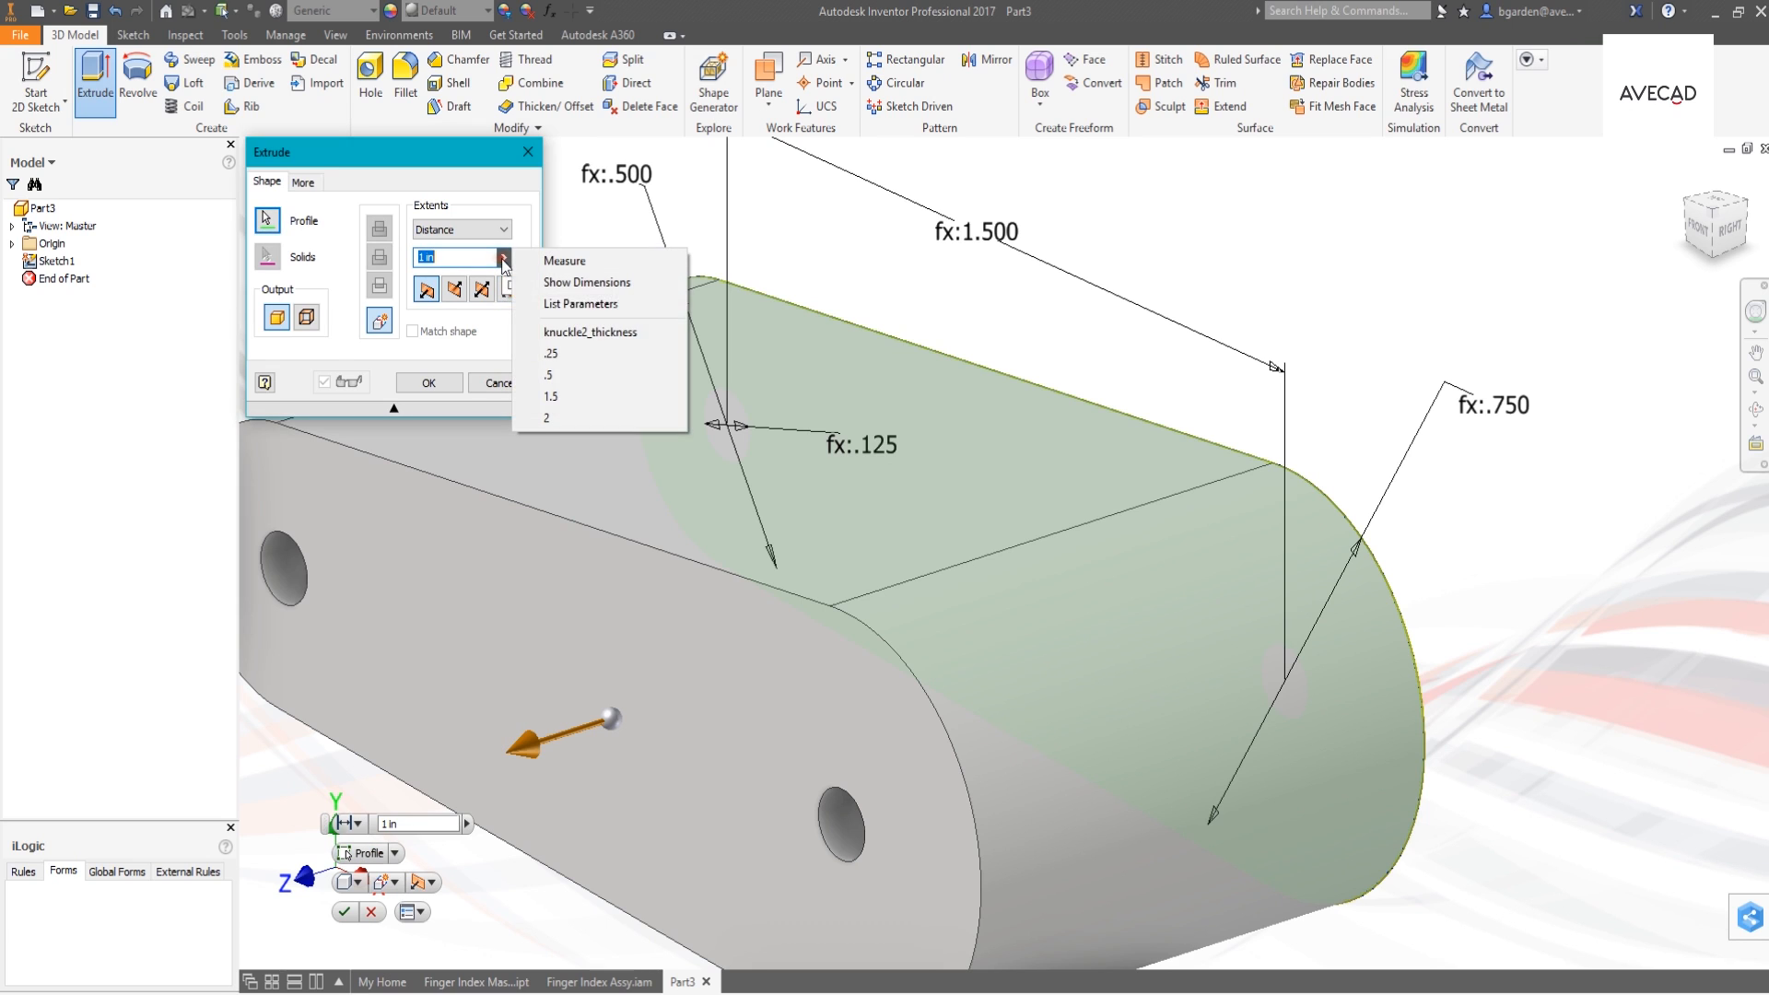
{"action": "left_click", "coordinate": [555, 305]}
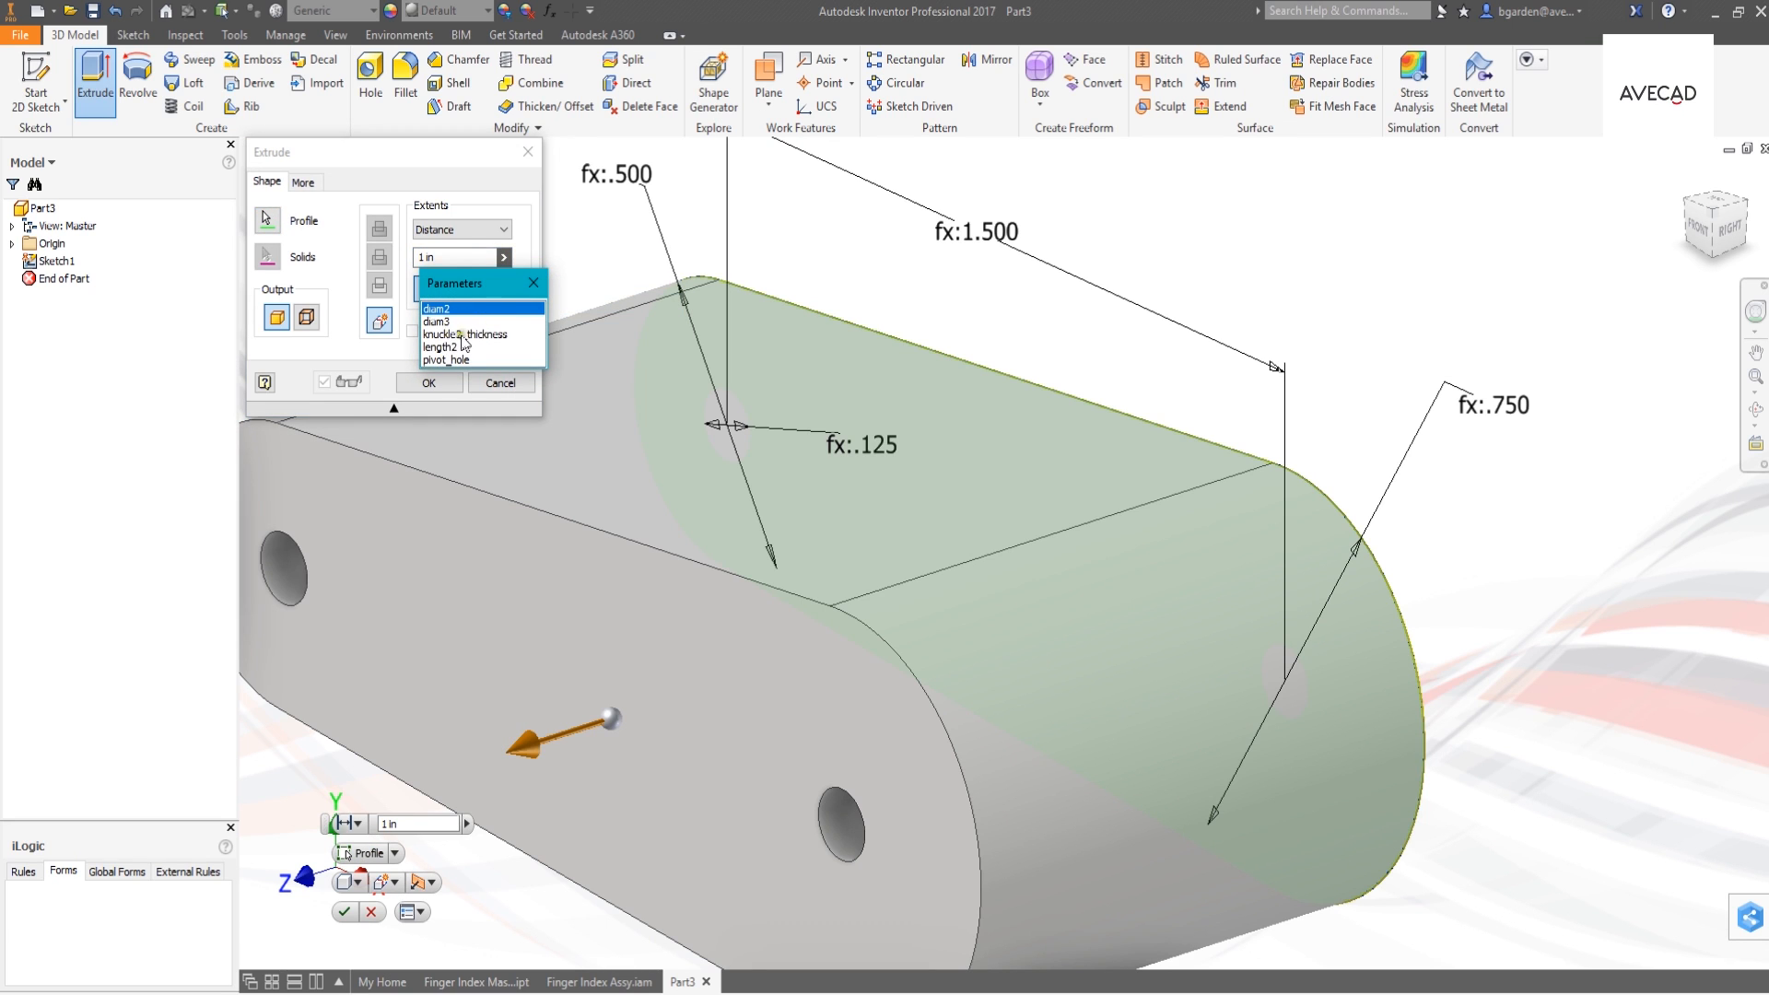
{"action": "left_click", "coordinate": [461, 334]}
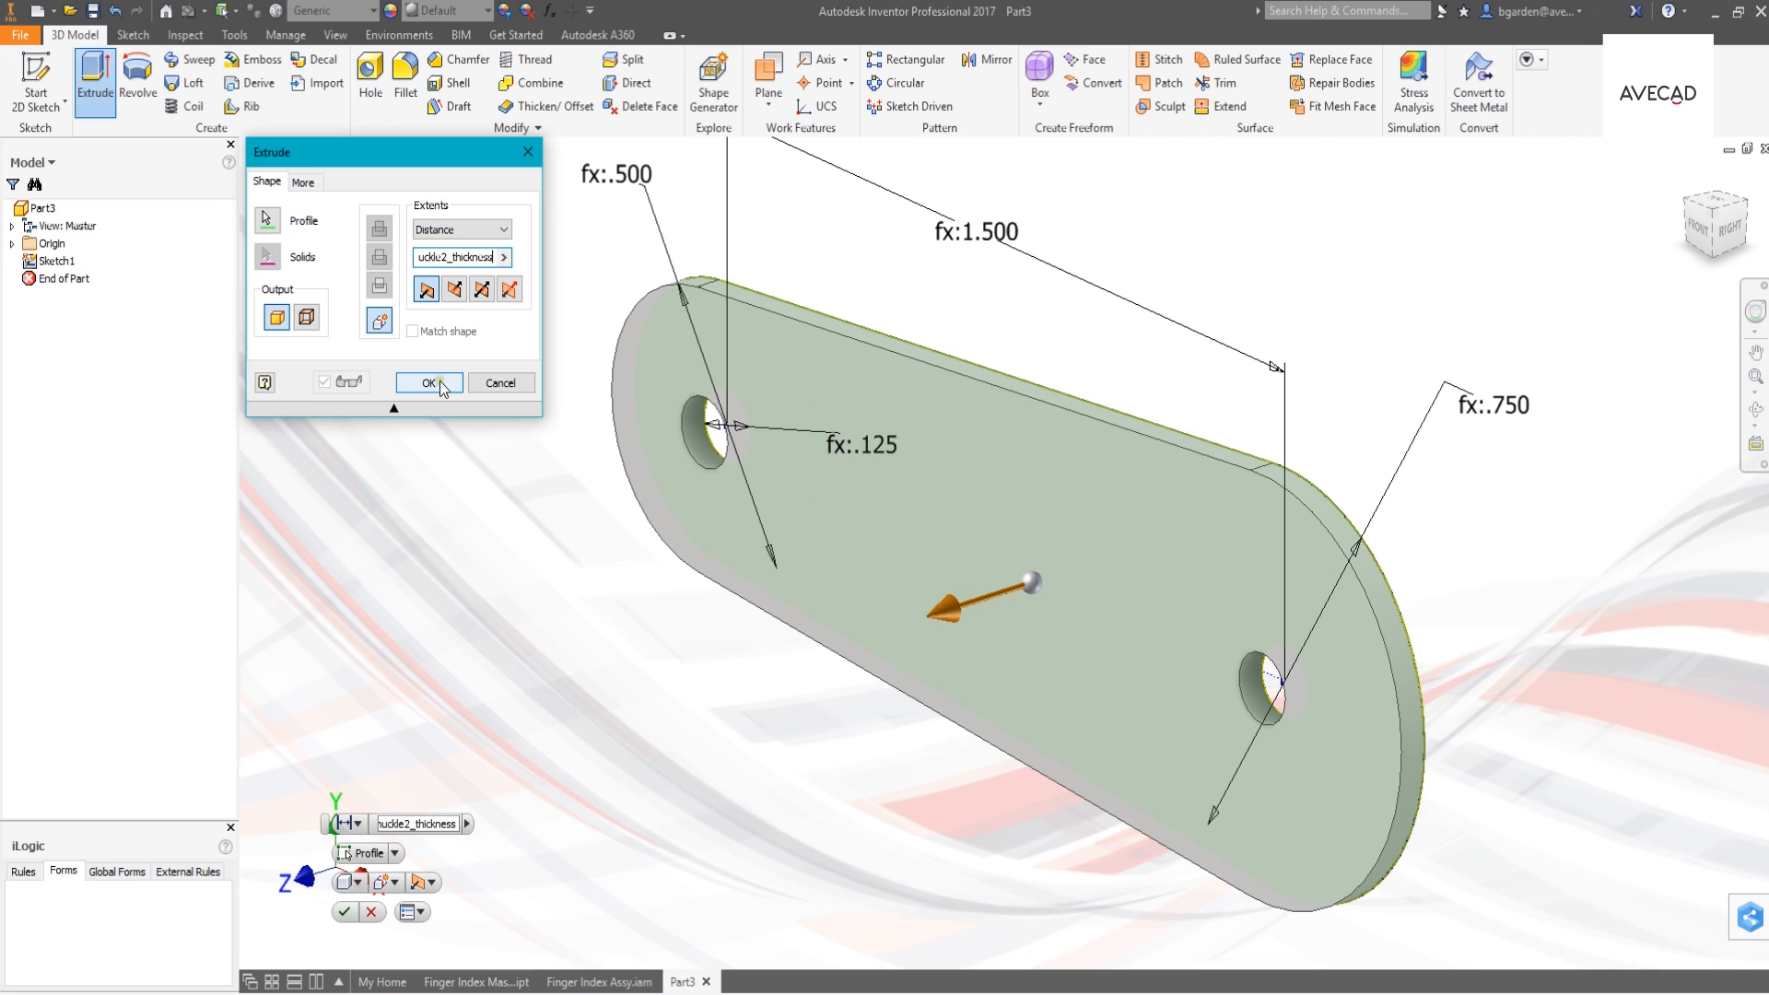
{"action": "left_click", "coordinate": [450, 383]}
{"action": "middle_click_drag", "start_coordinate": [529, 680], "coordinate": [509, 641]}
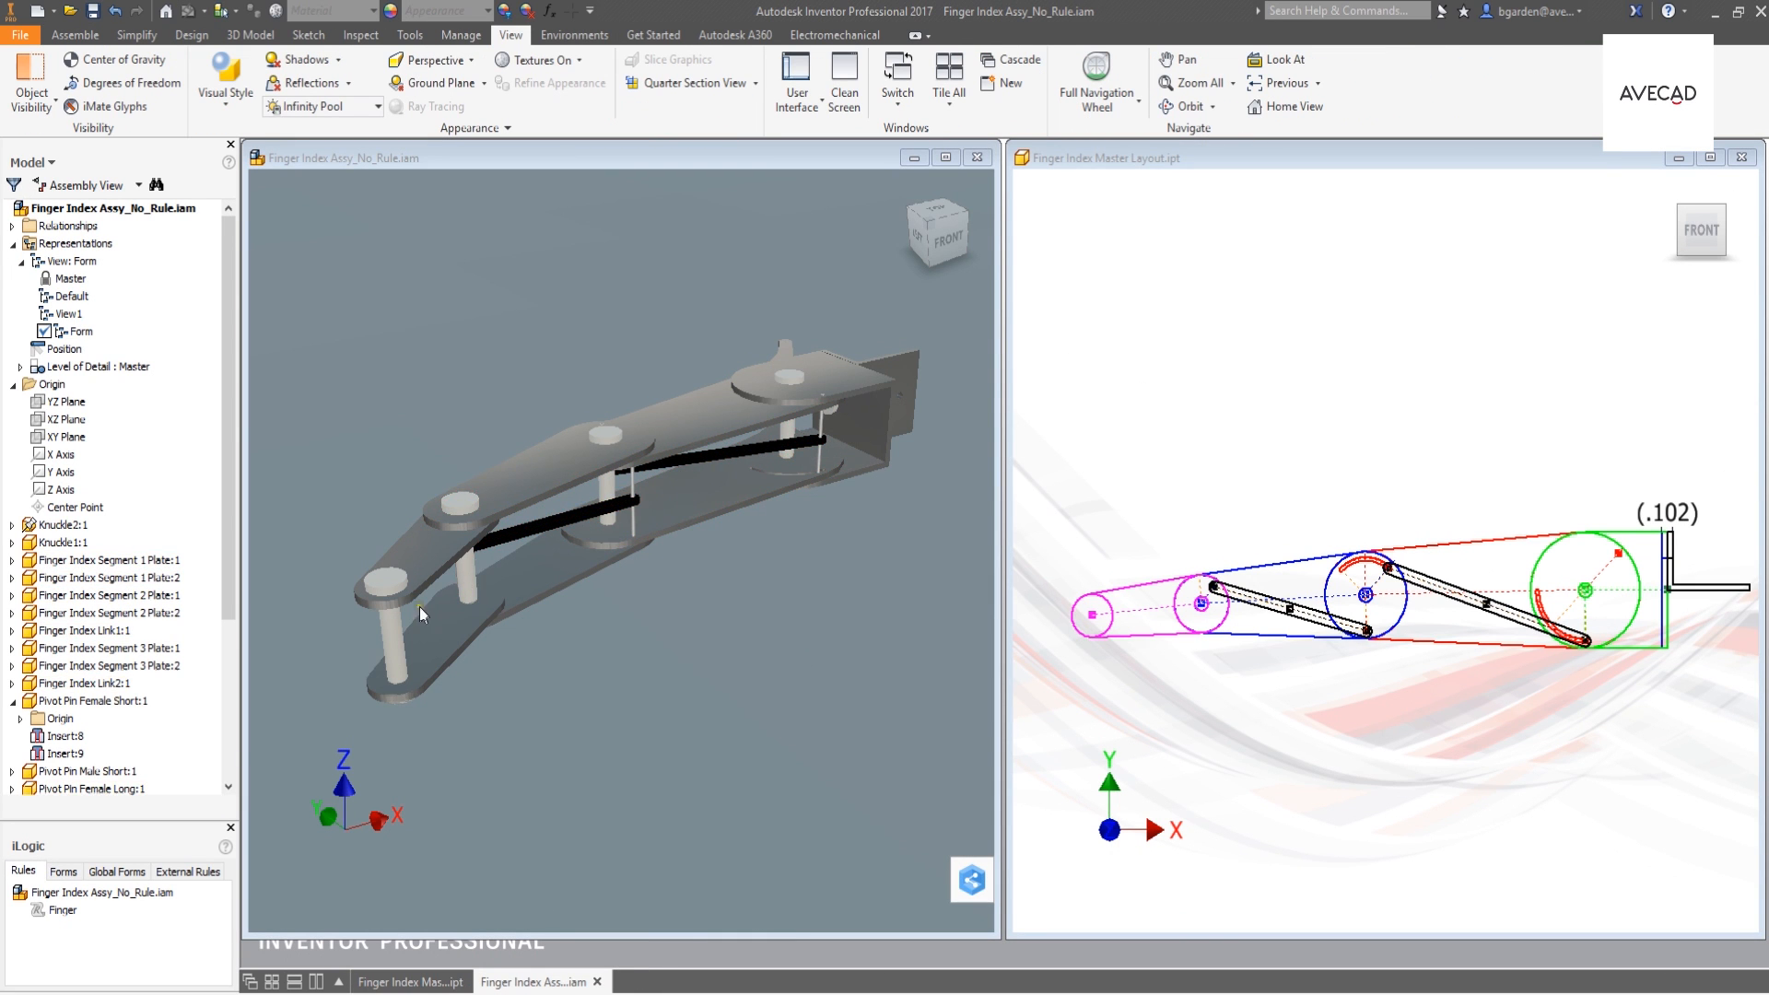
- Set the length2 dimension of the middle segment block in the master layout to 2.5 and update the finger assembly
{"action": "left_click", "coordinate": [1209, 491]}
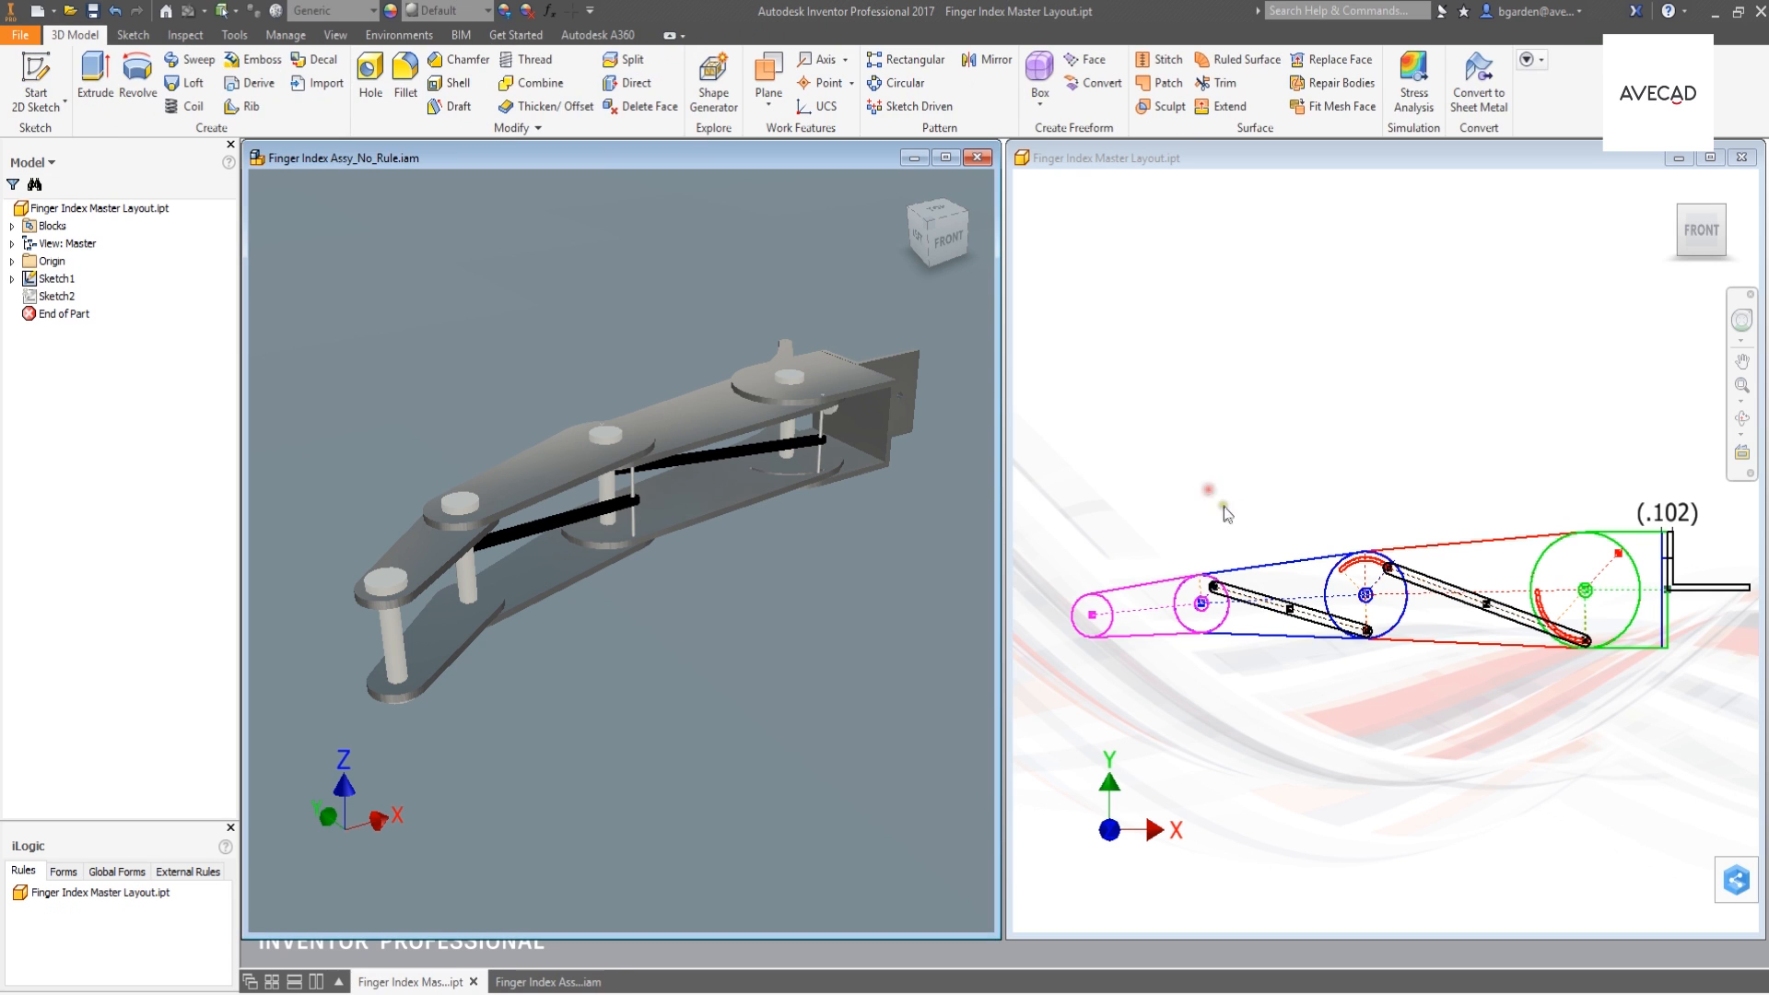
{"action": "double_click", "coordinate": [1283, 556]}
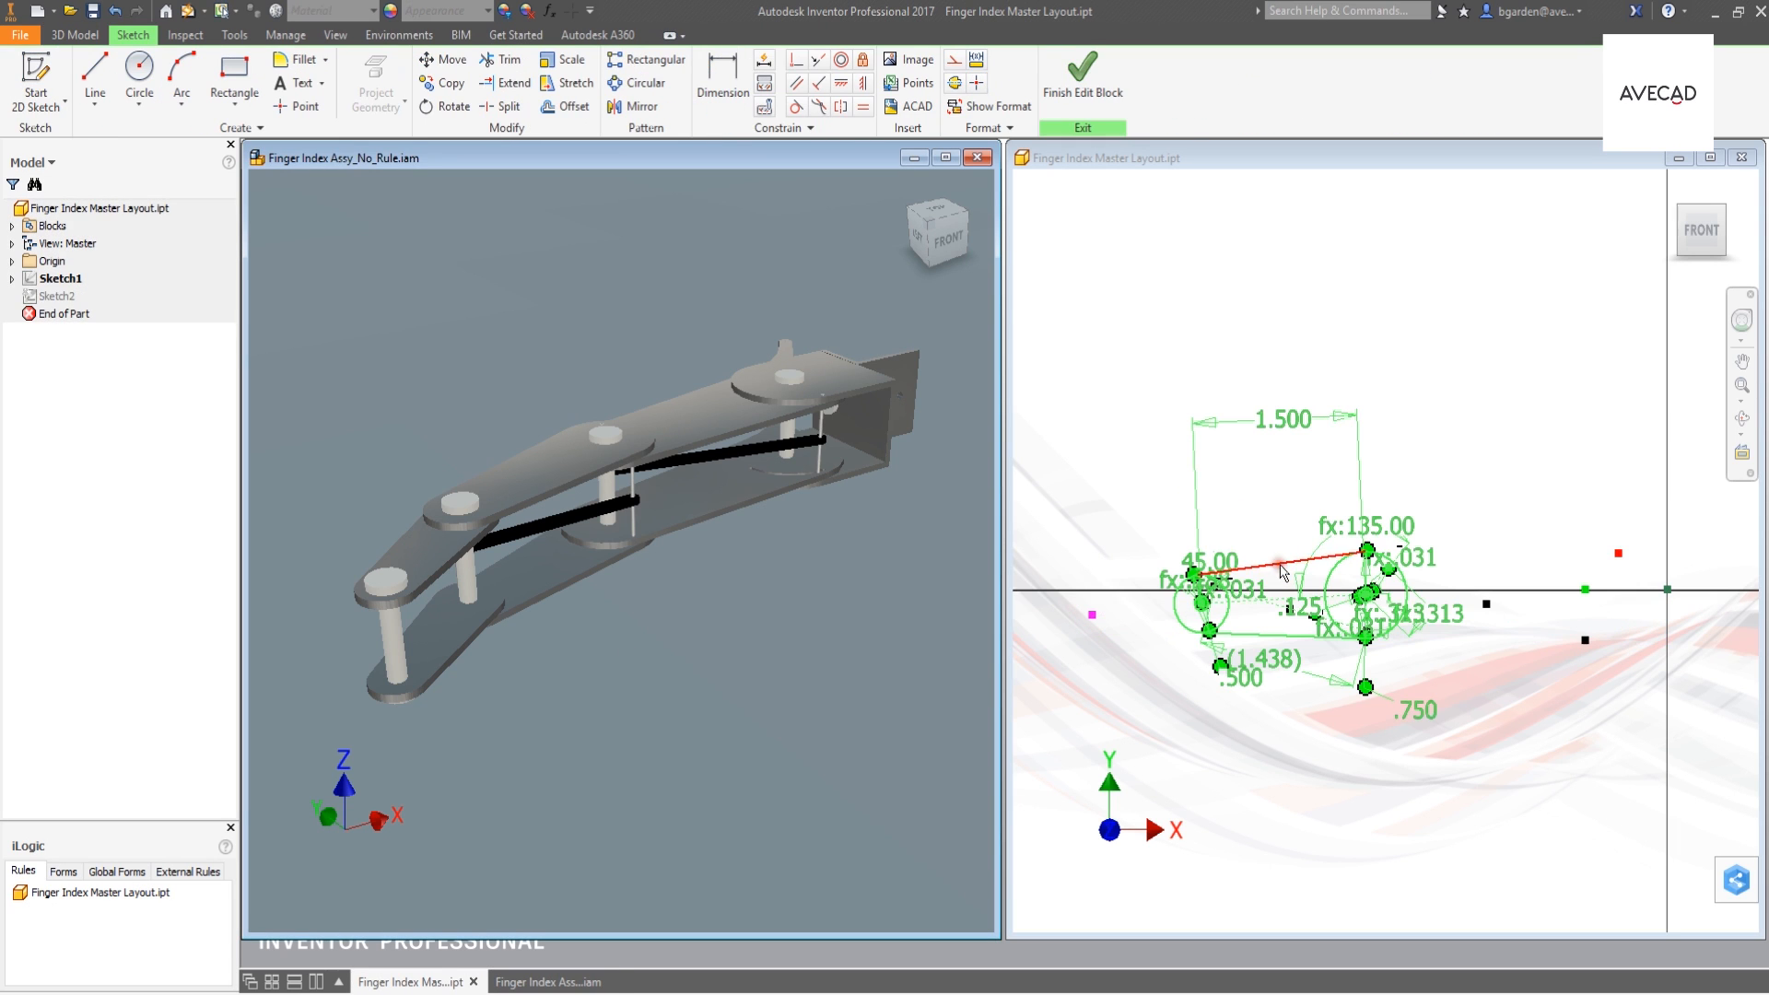
{"action": "double_click", "coordinate": [1274, 420]}
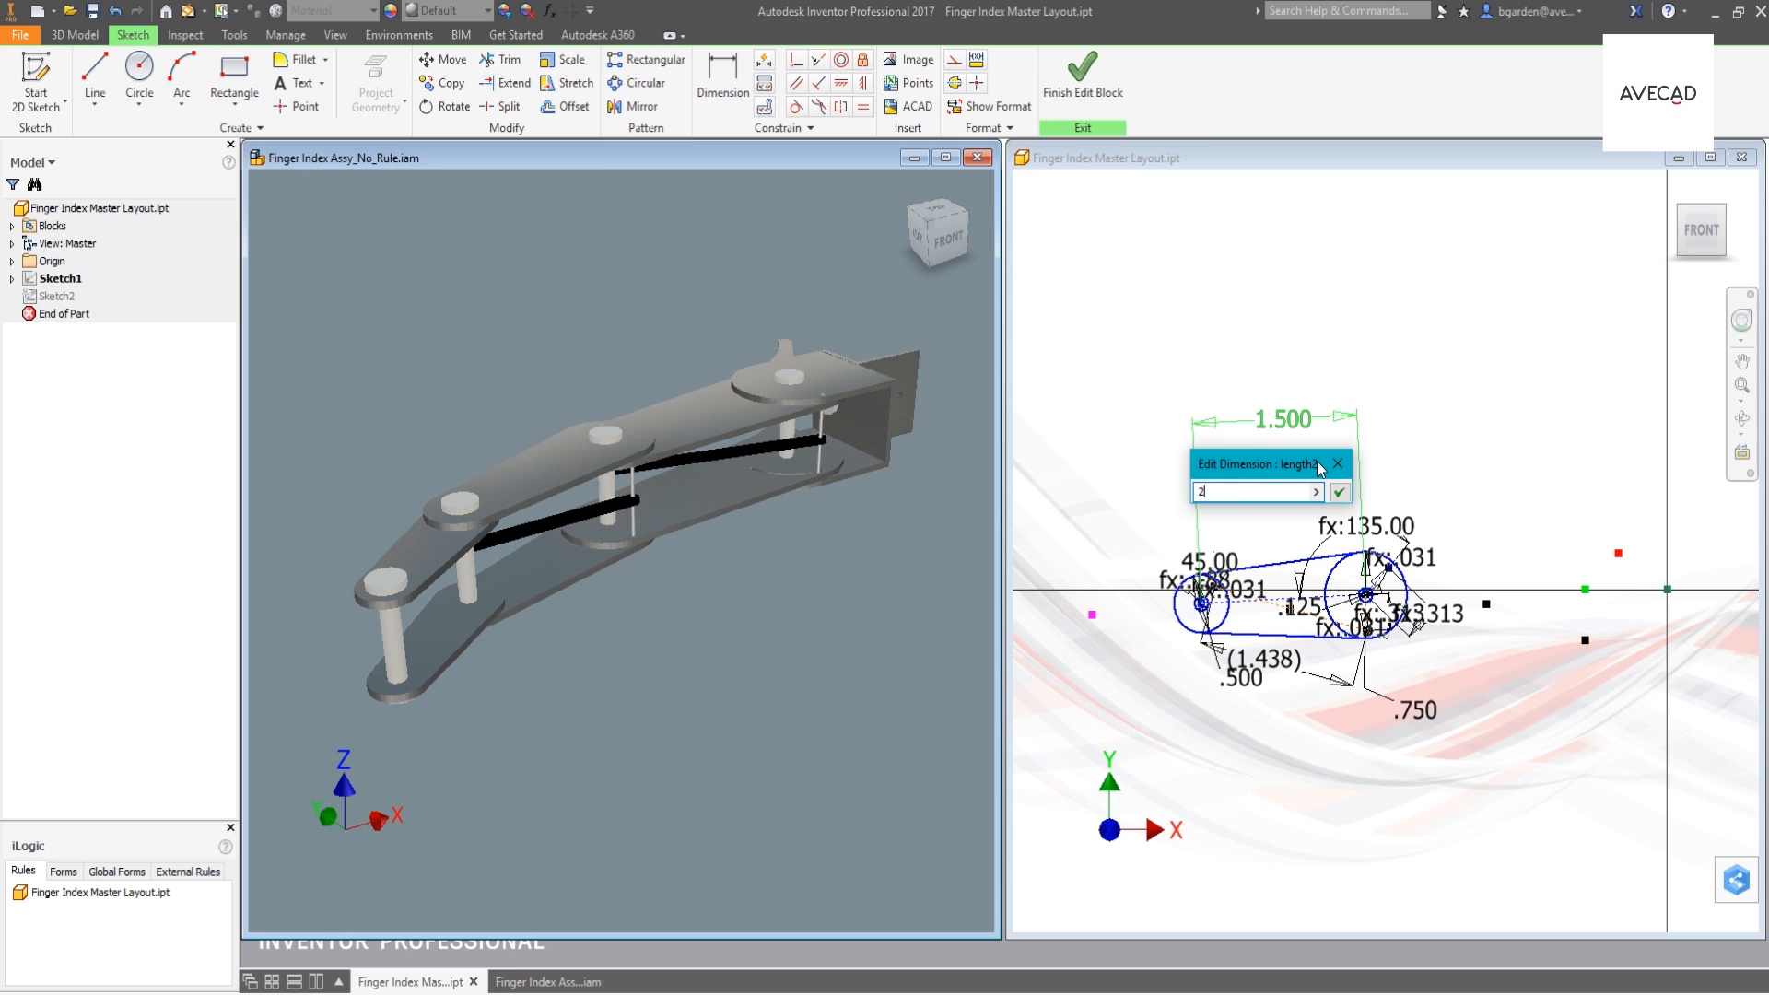
{"action": "type", "text": "2.5"}
{"action": "key", "text": "Return"}
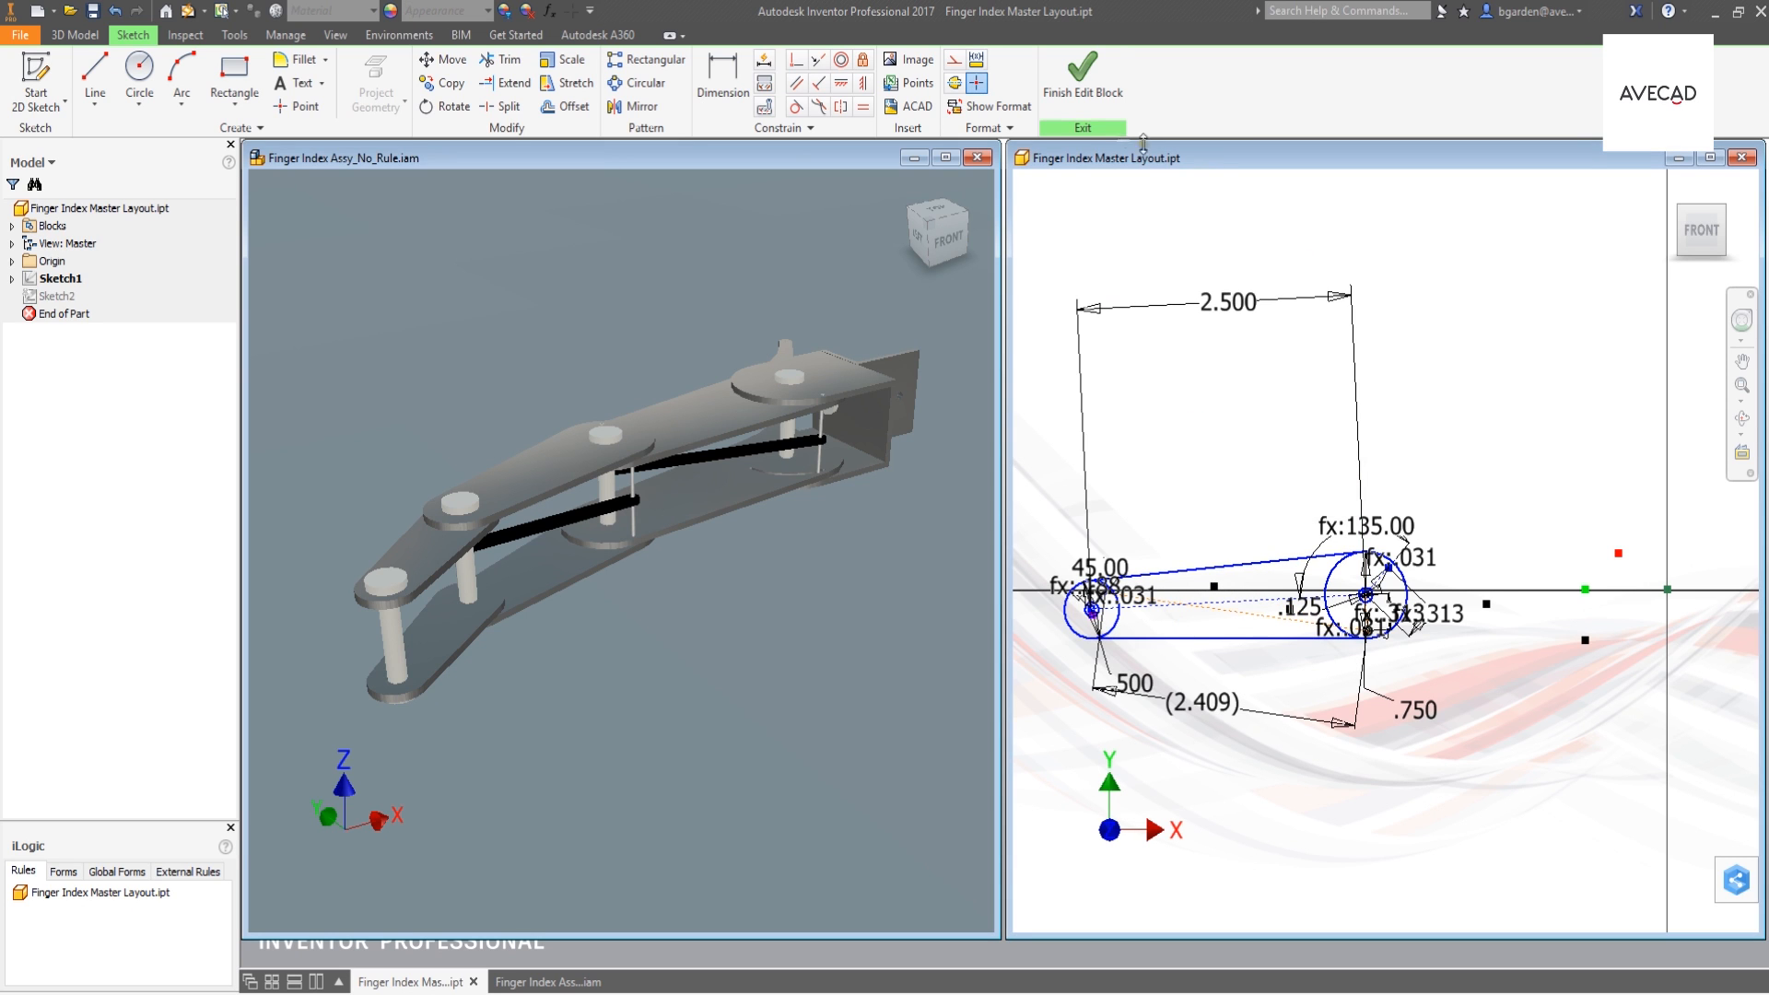
{"action": "left_click", "coordinate": [1083, 78]}
{"action": "left_click", "coordinate": [1083, 79]}
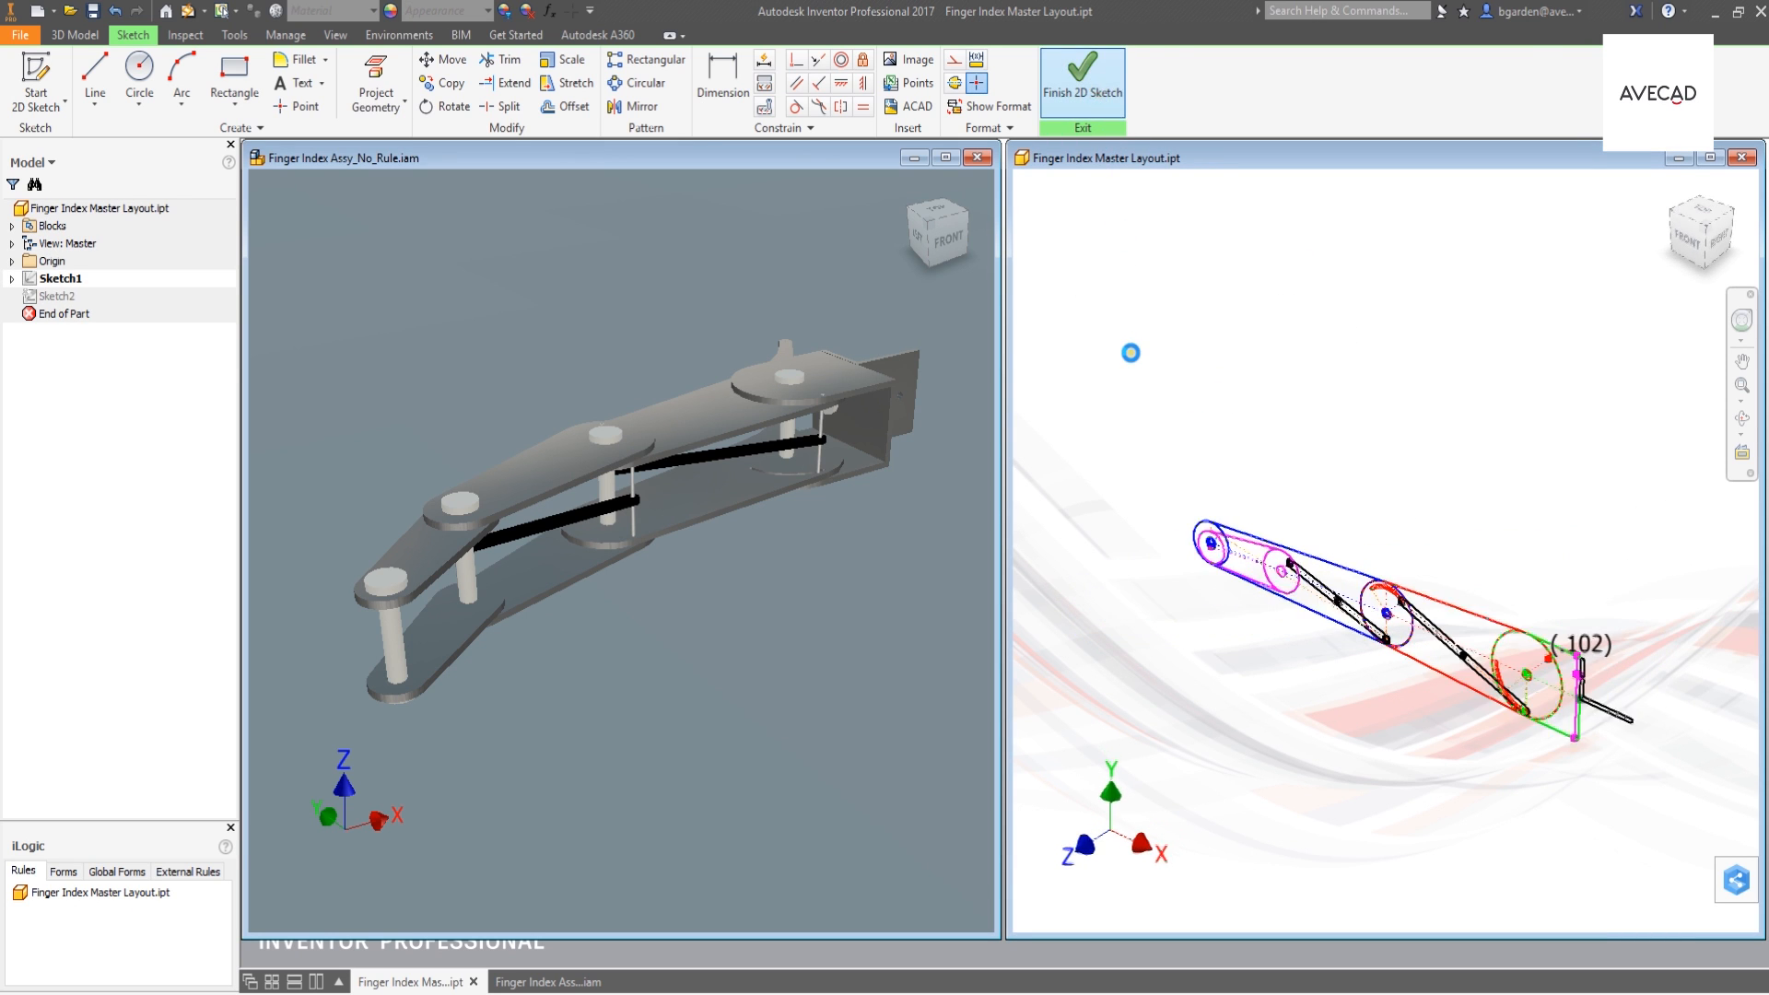
{"action": "left_click", "coordinate": [705, 632]}
{"action": "left_click", "coordinate": [189, 11]}
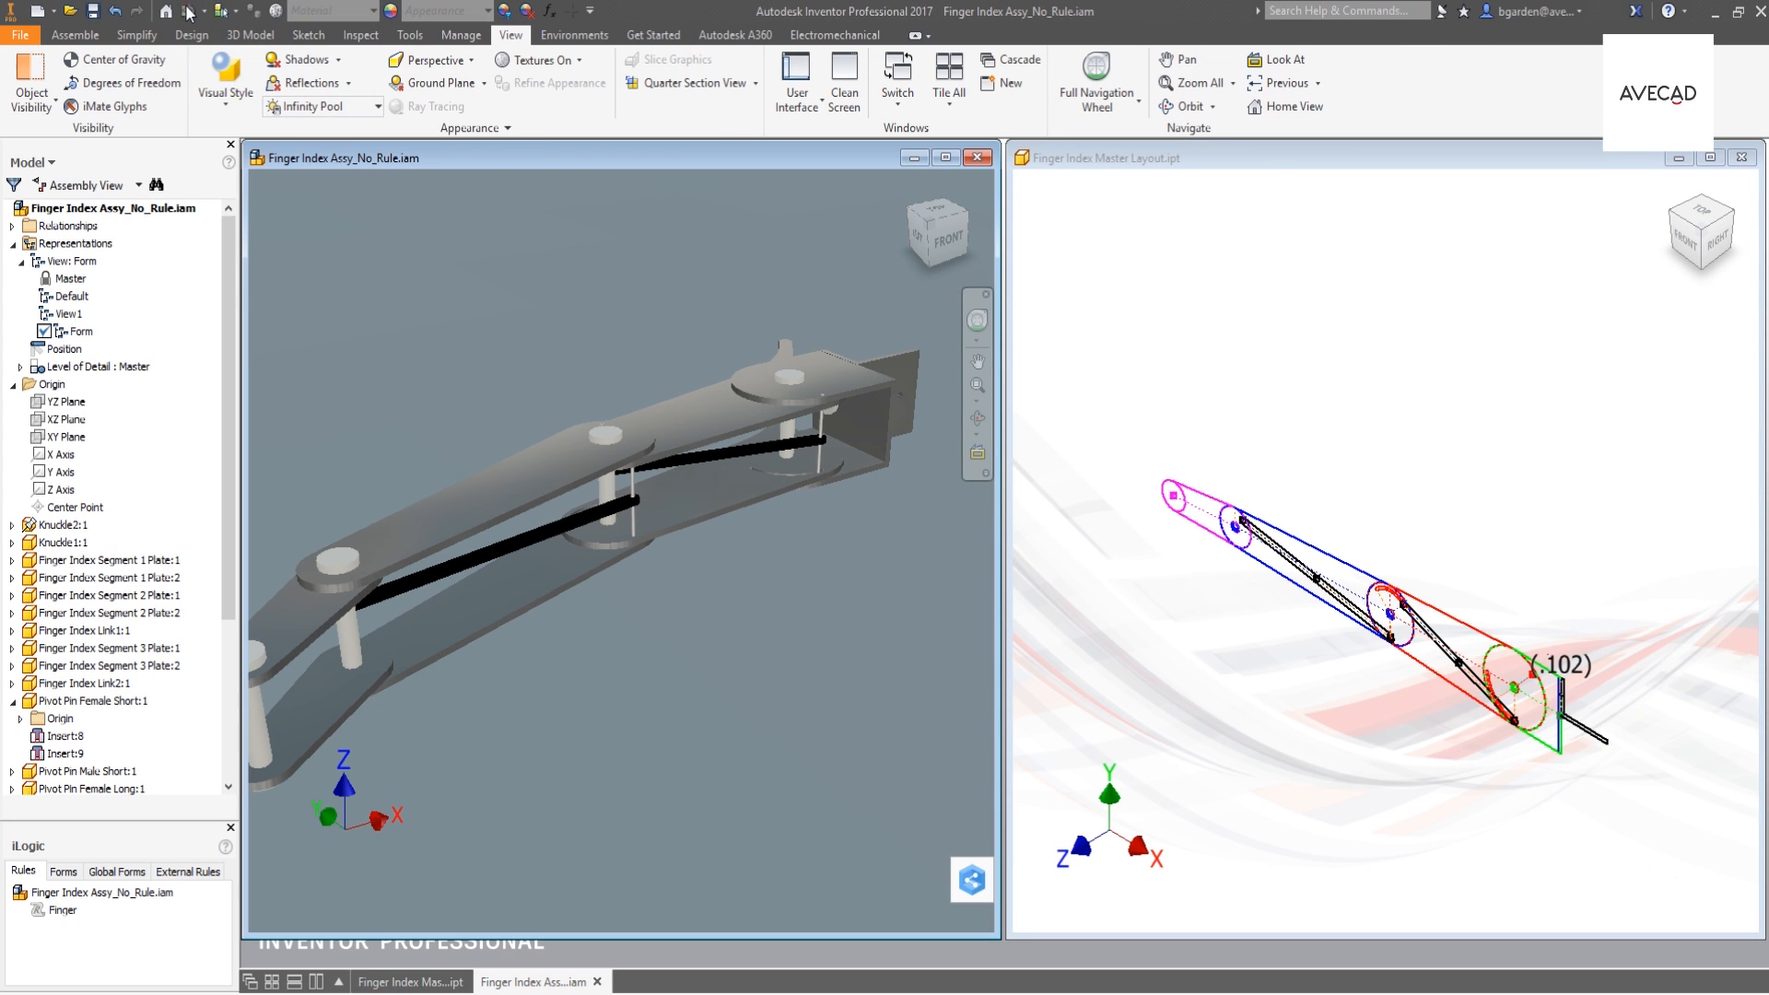